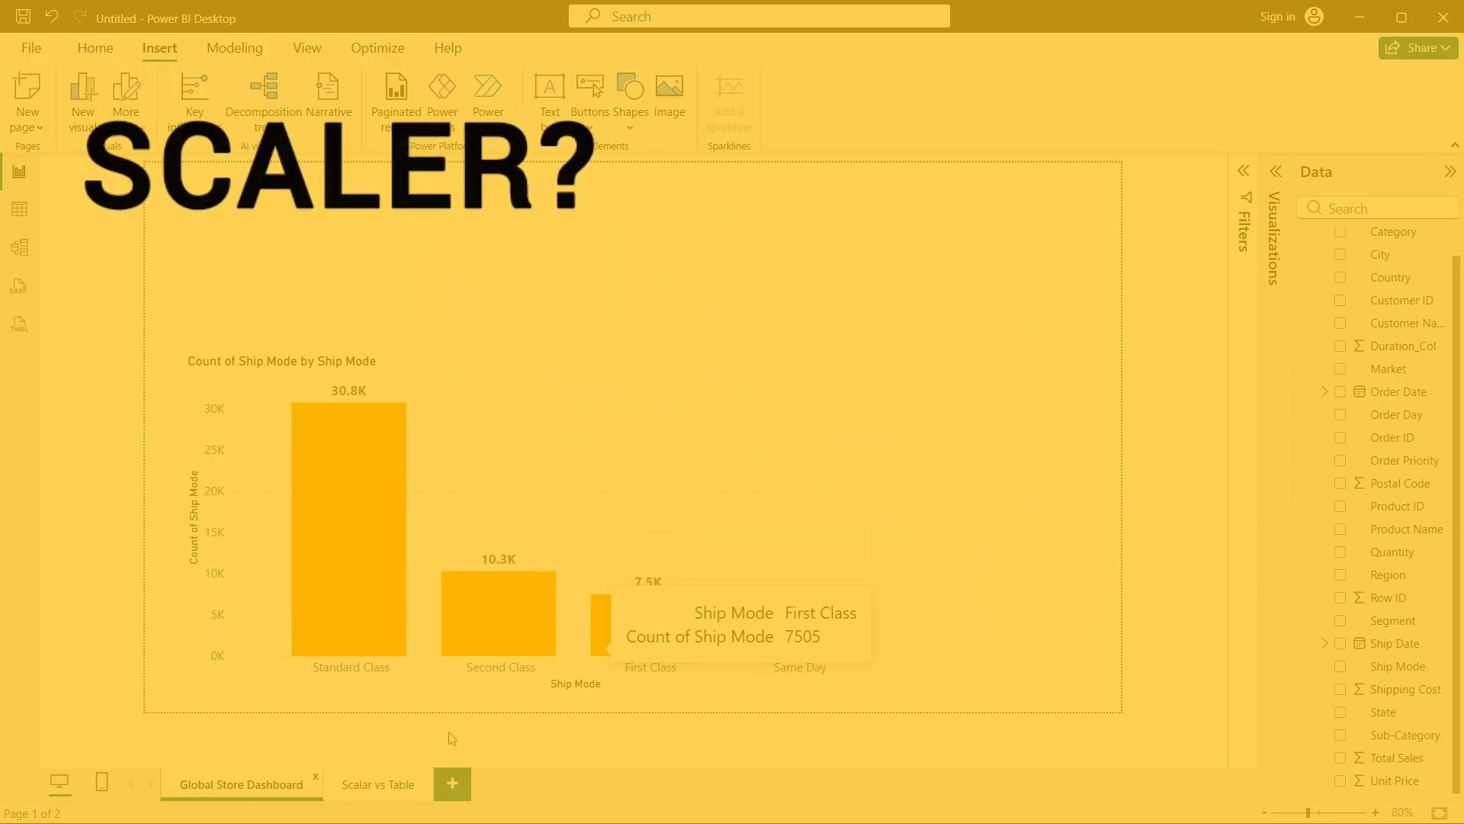
Review the Scalar vs Table page, return to the Global Store Dashboard page, and inspect the shipment counts in its column chart.
click(384, 791)
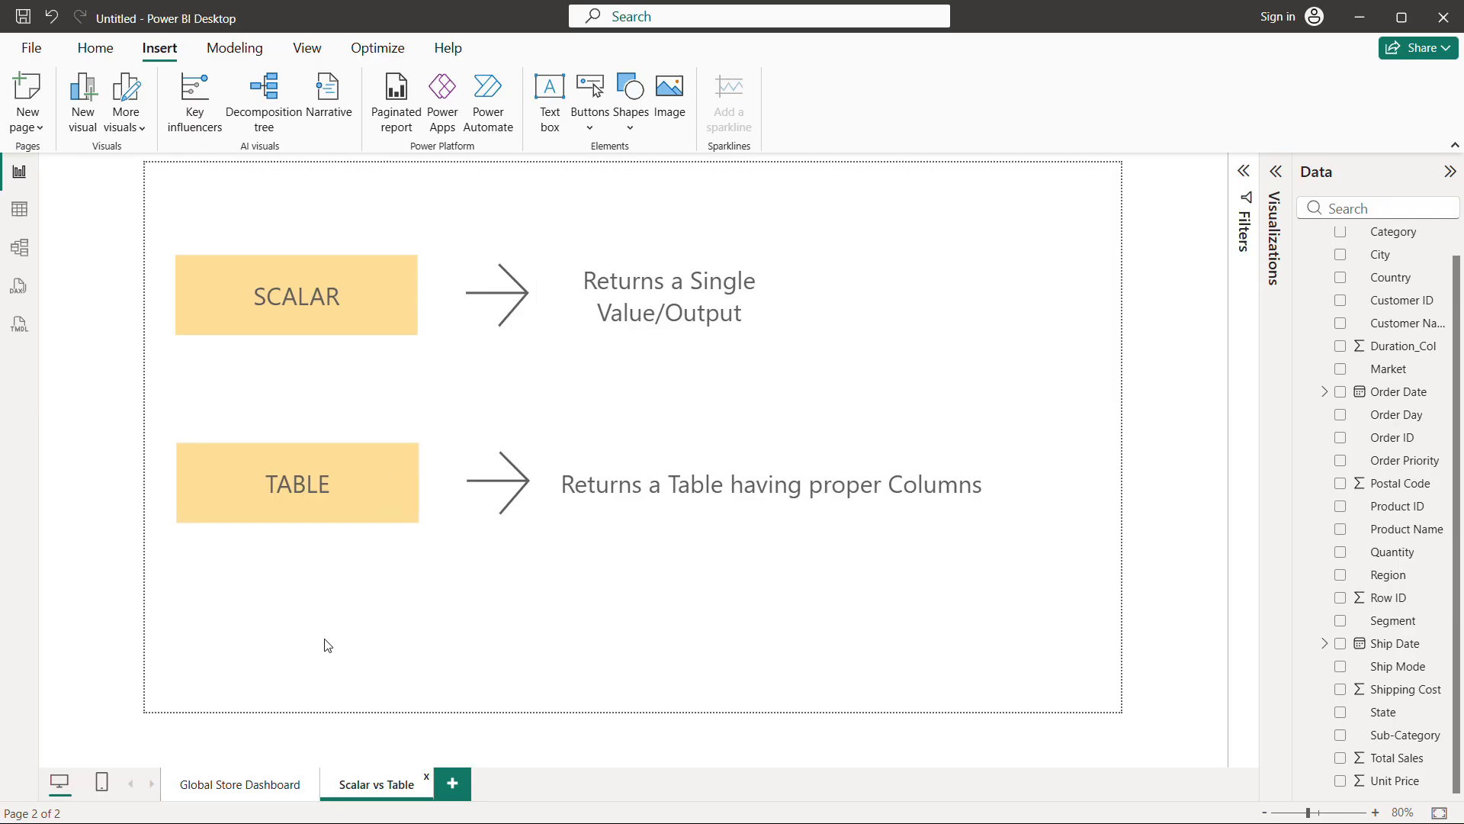
click(236, 790)
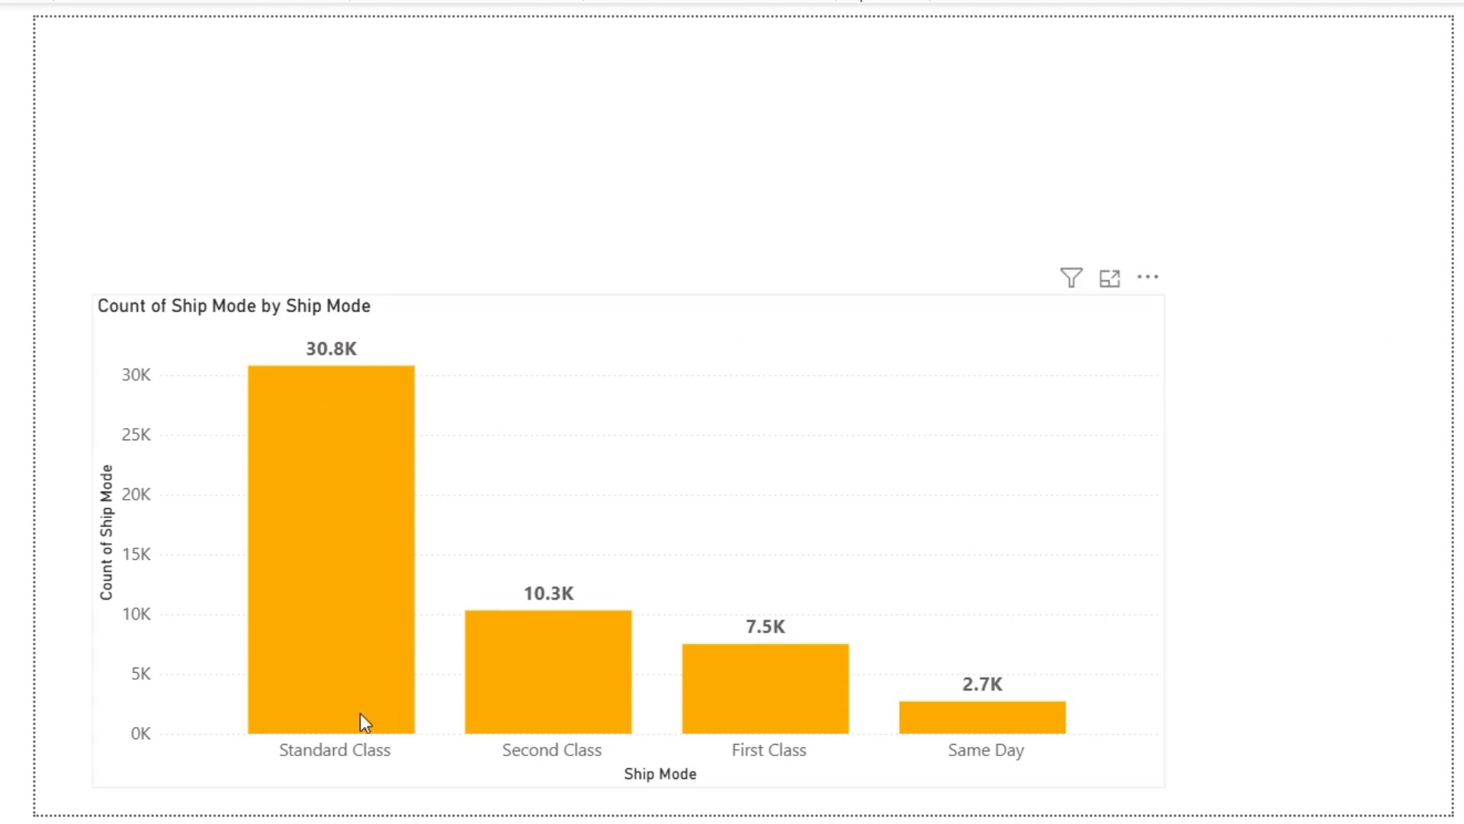
mouse_move(360, 717)
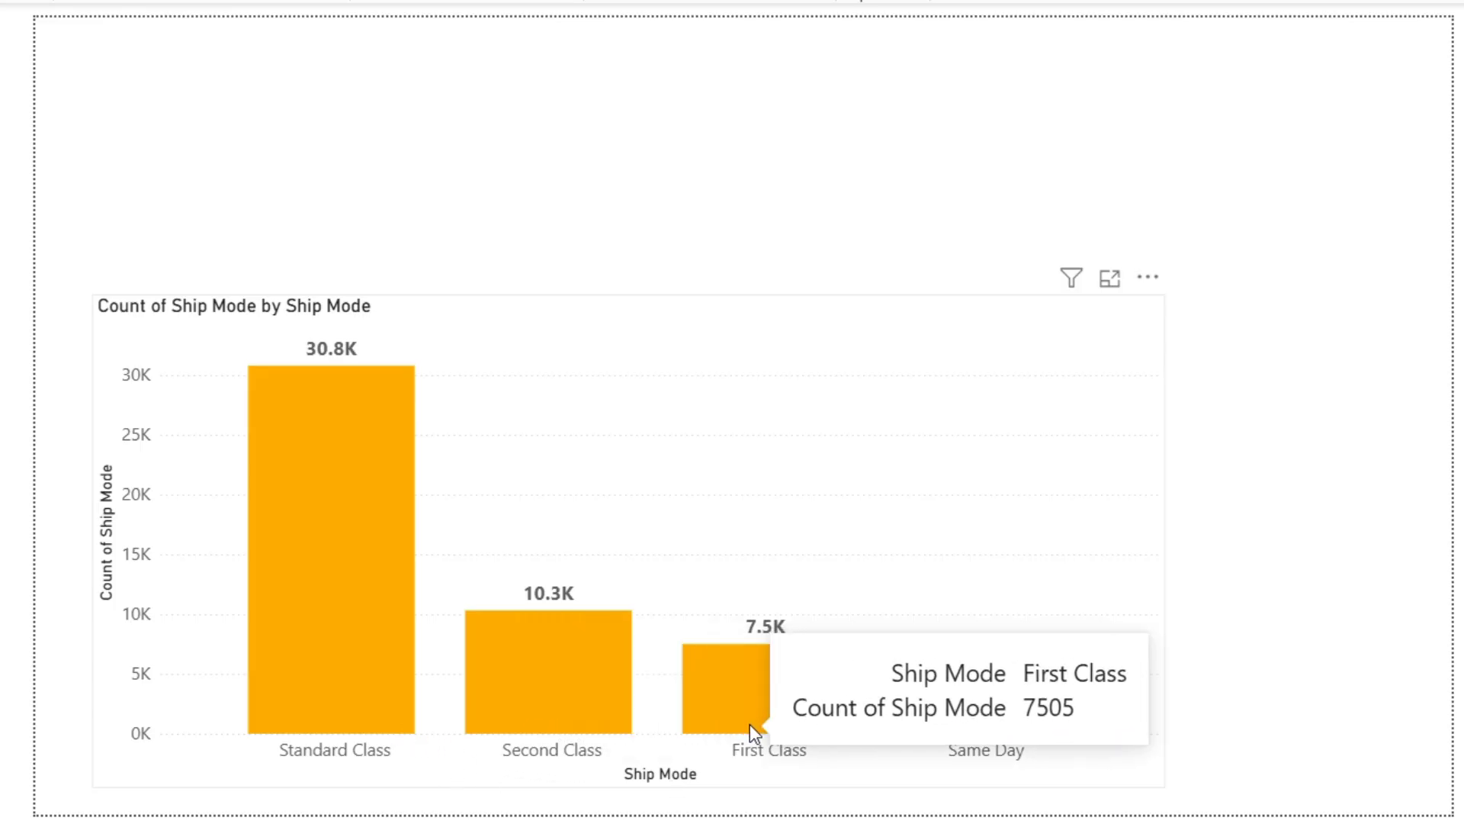
mouse_move(949, 728)
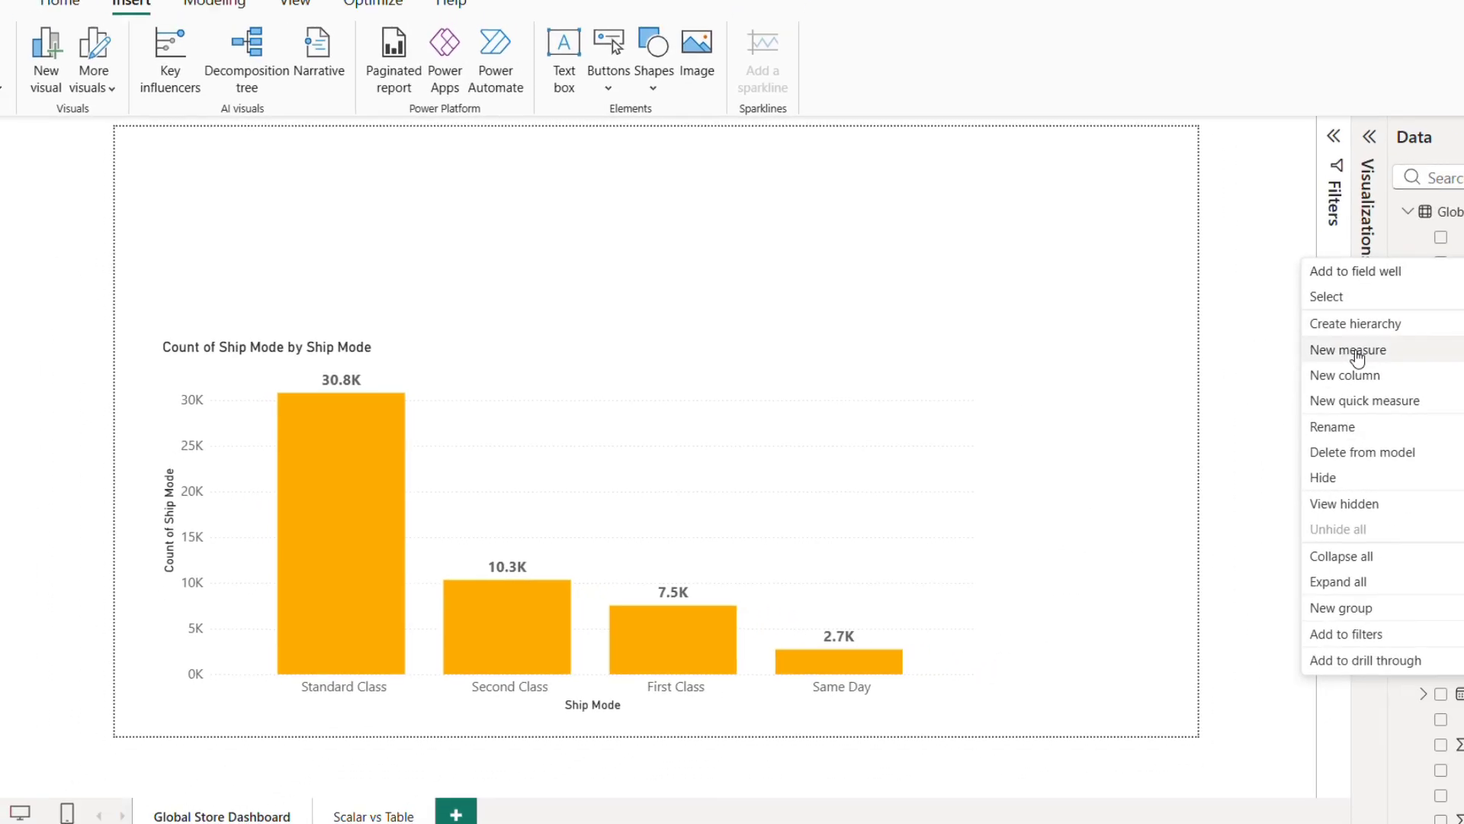
Create the measure Total Shipments = COUNTA('Global-Superstore'[Ship Mode]) in the Global-Superstore table.
click(1251, 370)
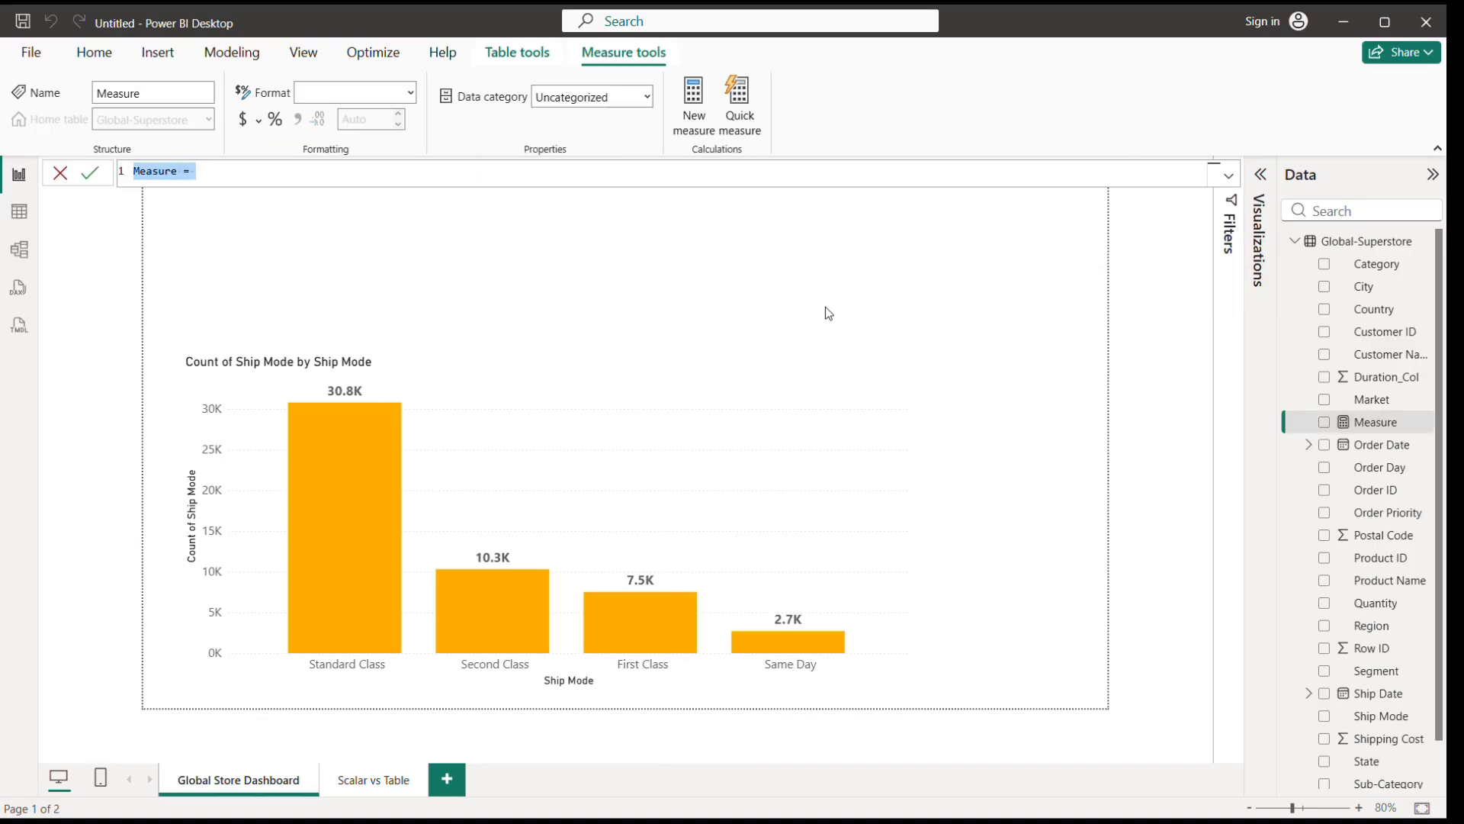
text(Total Ship)
text(ments = c)
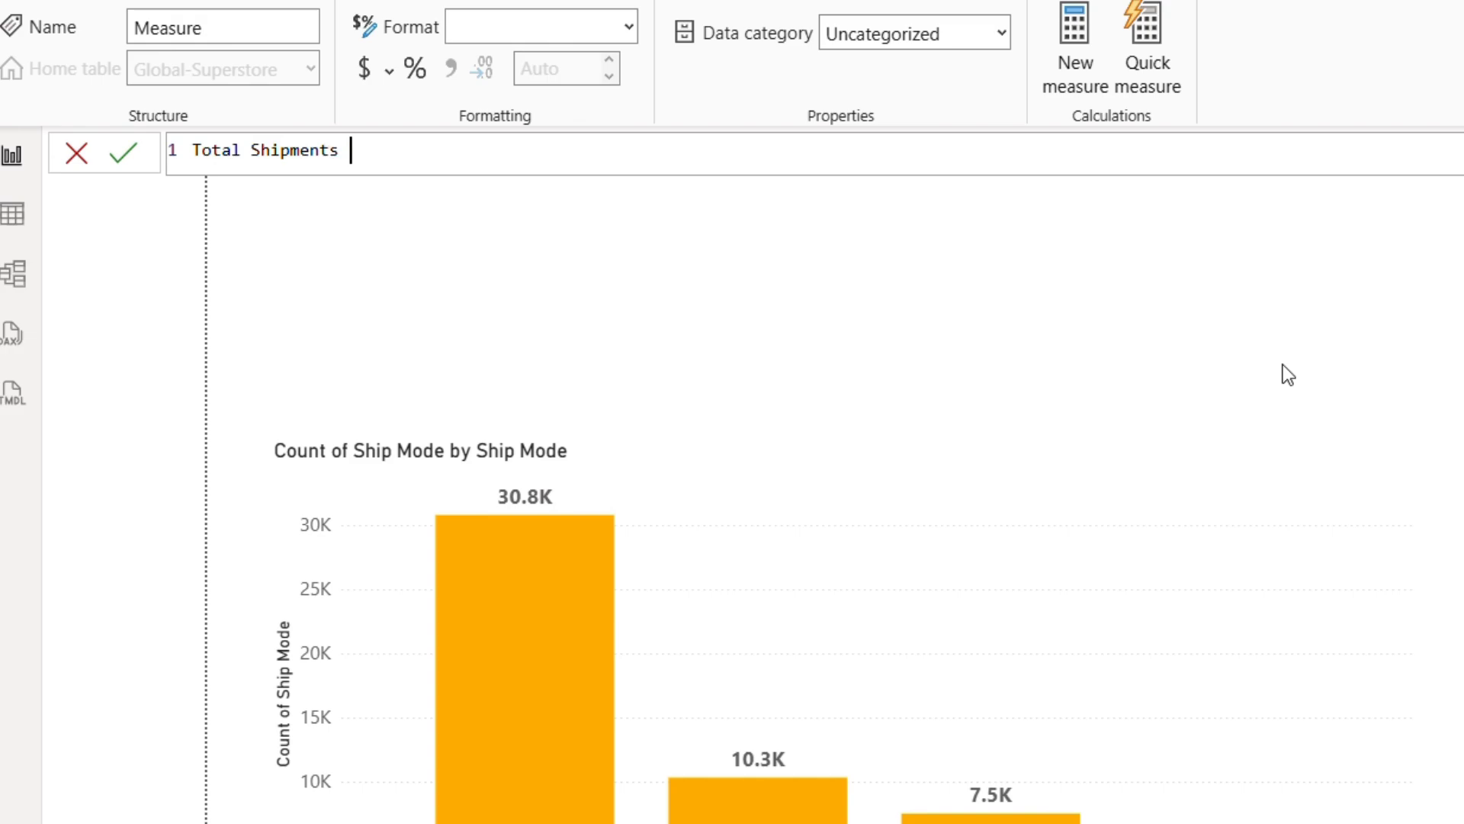
text(ount)
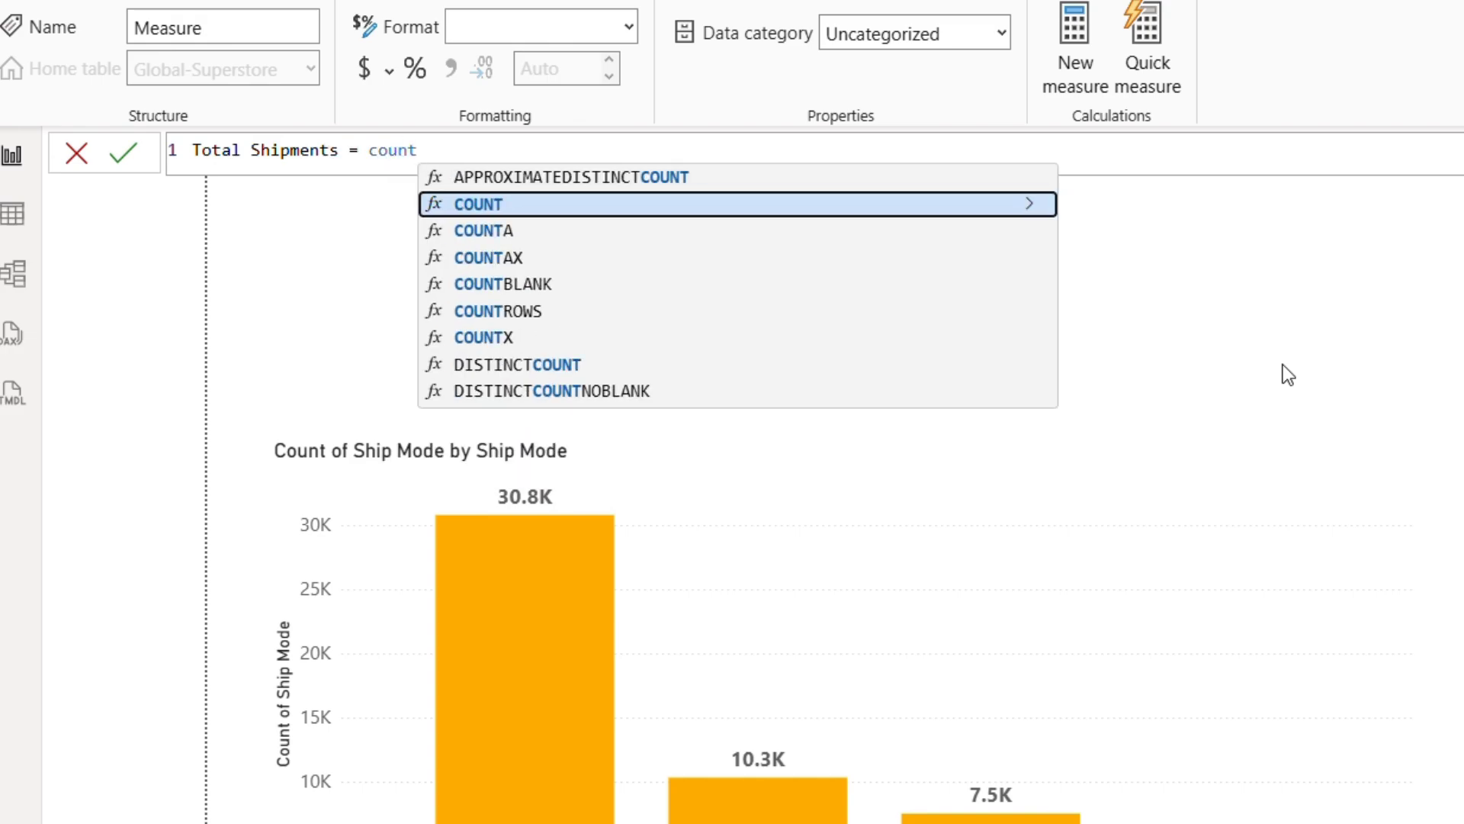
key(Down)
key(Tab)
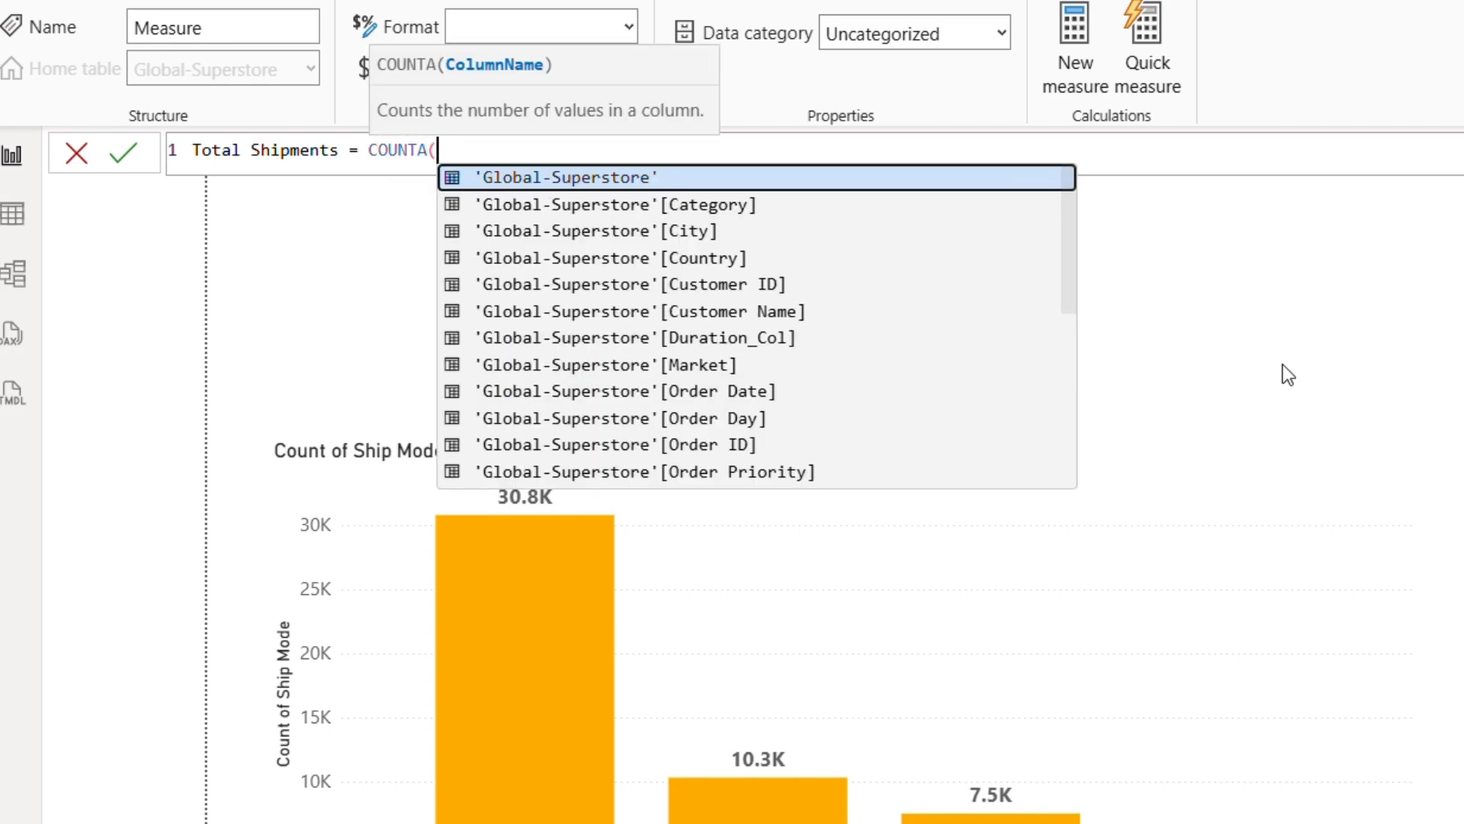
text(ship)
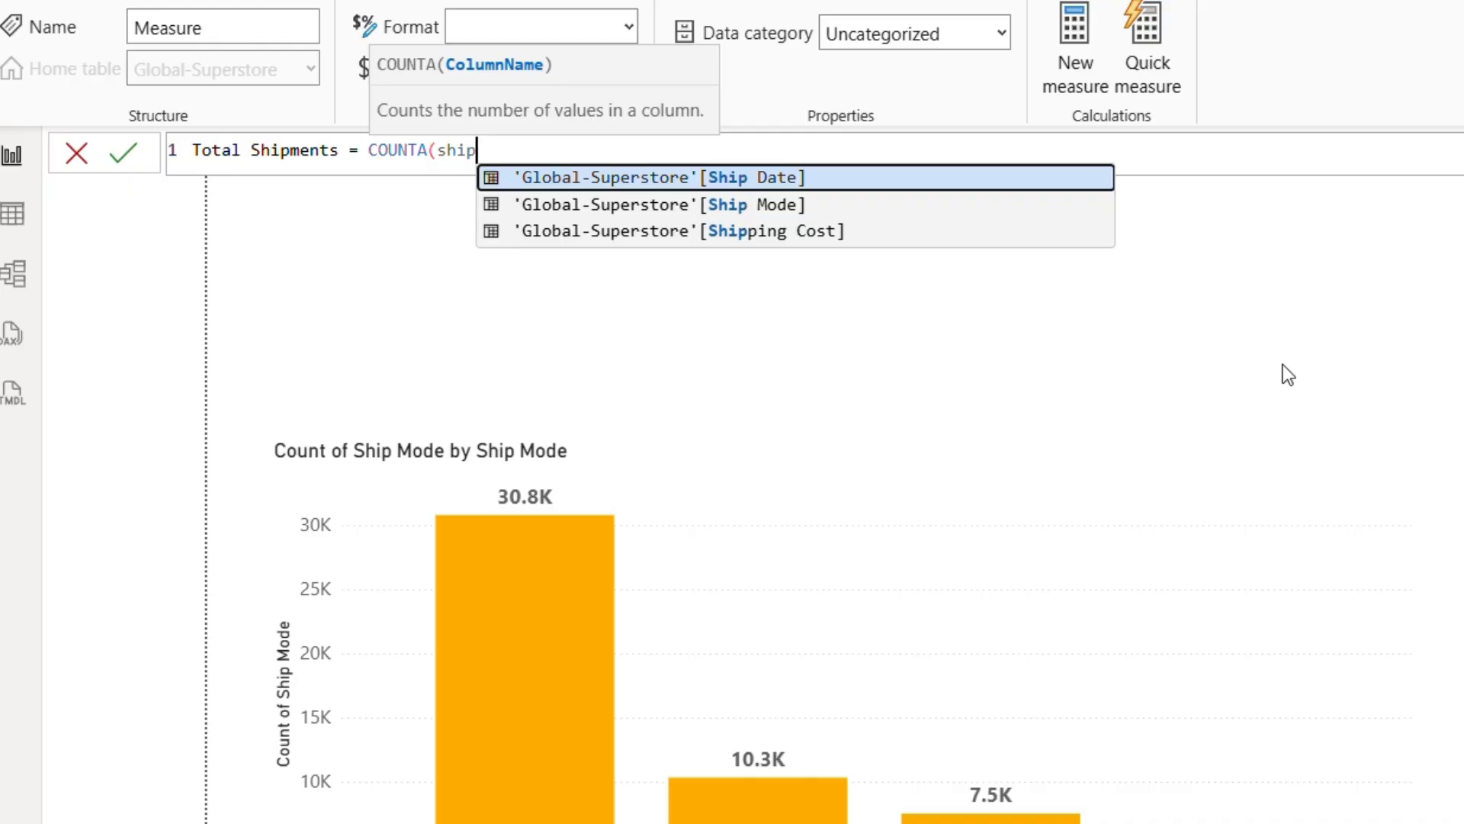
key(Down)
key(Tab)
text())
key(Return)
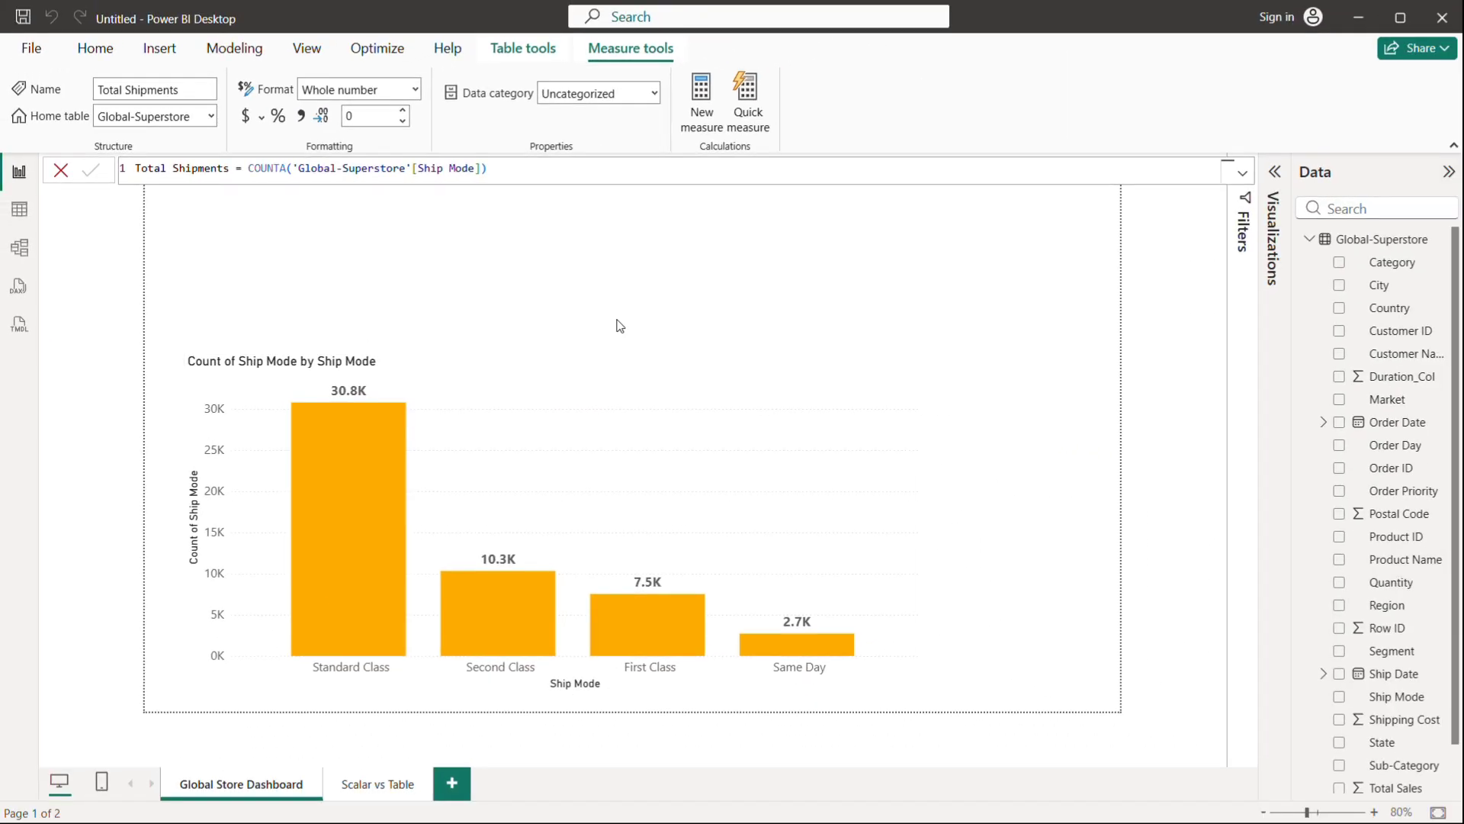
Restore the default visuals in the set of available visualizations.
click(1278, 174)
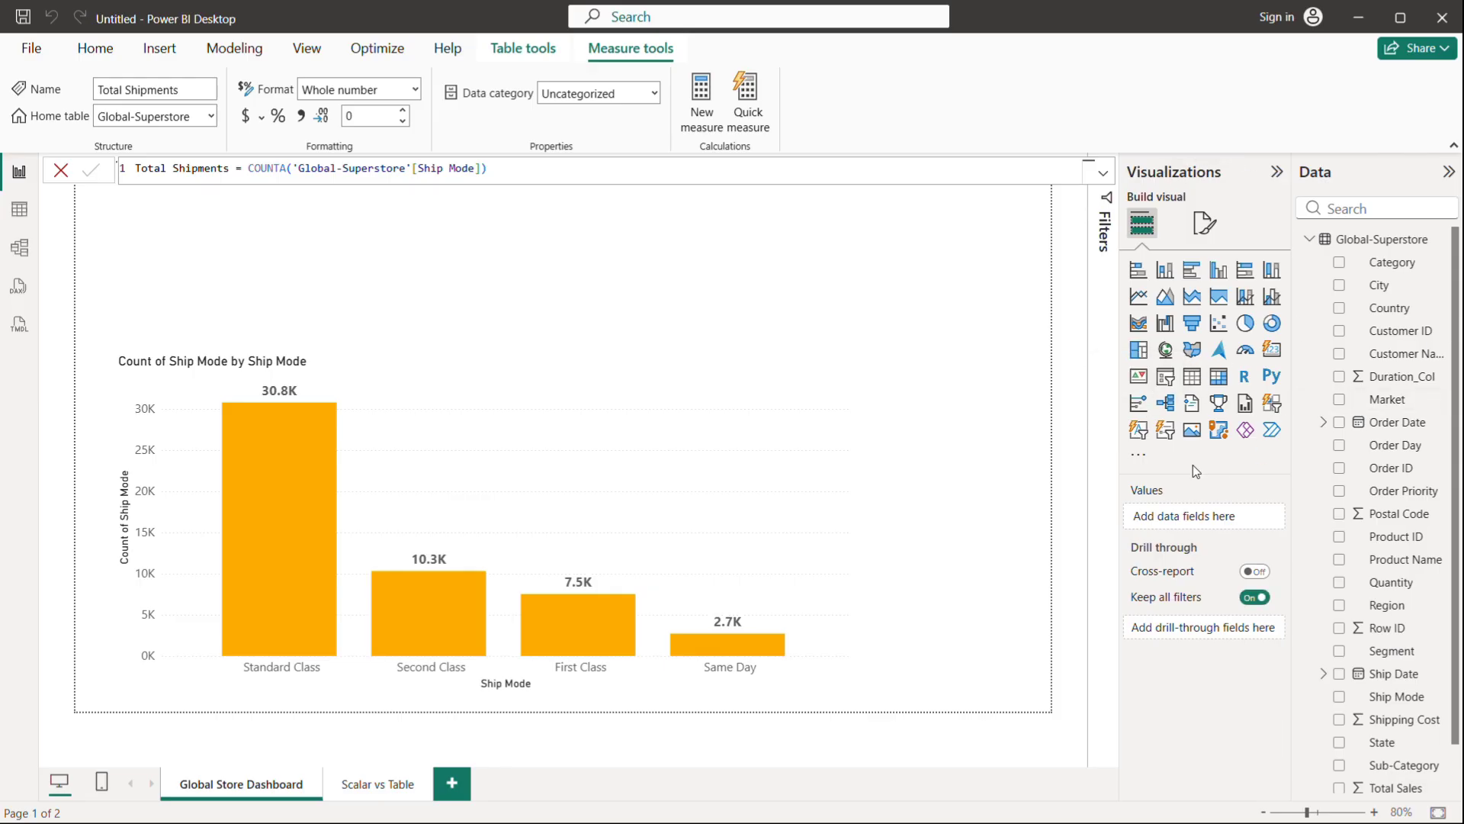
click(1139, 456)
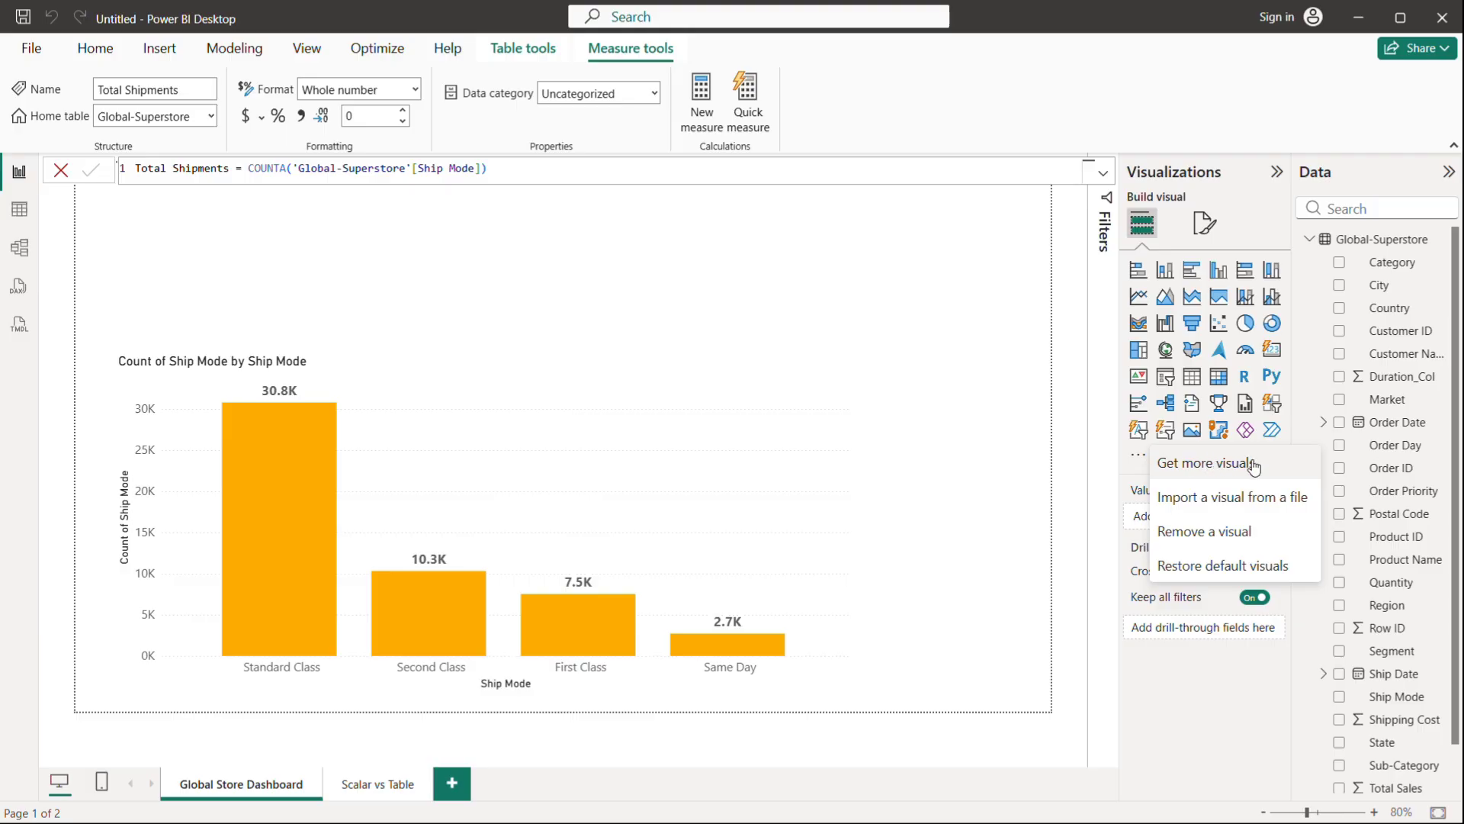
click(1220, 660)
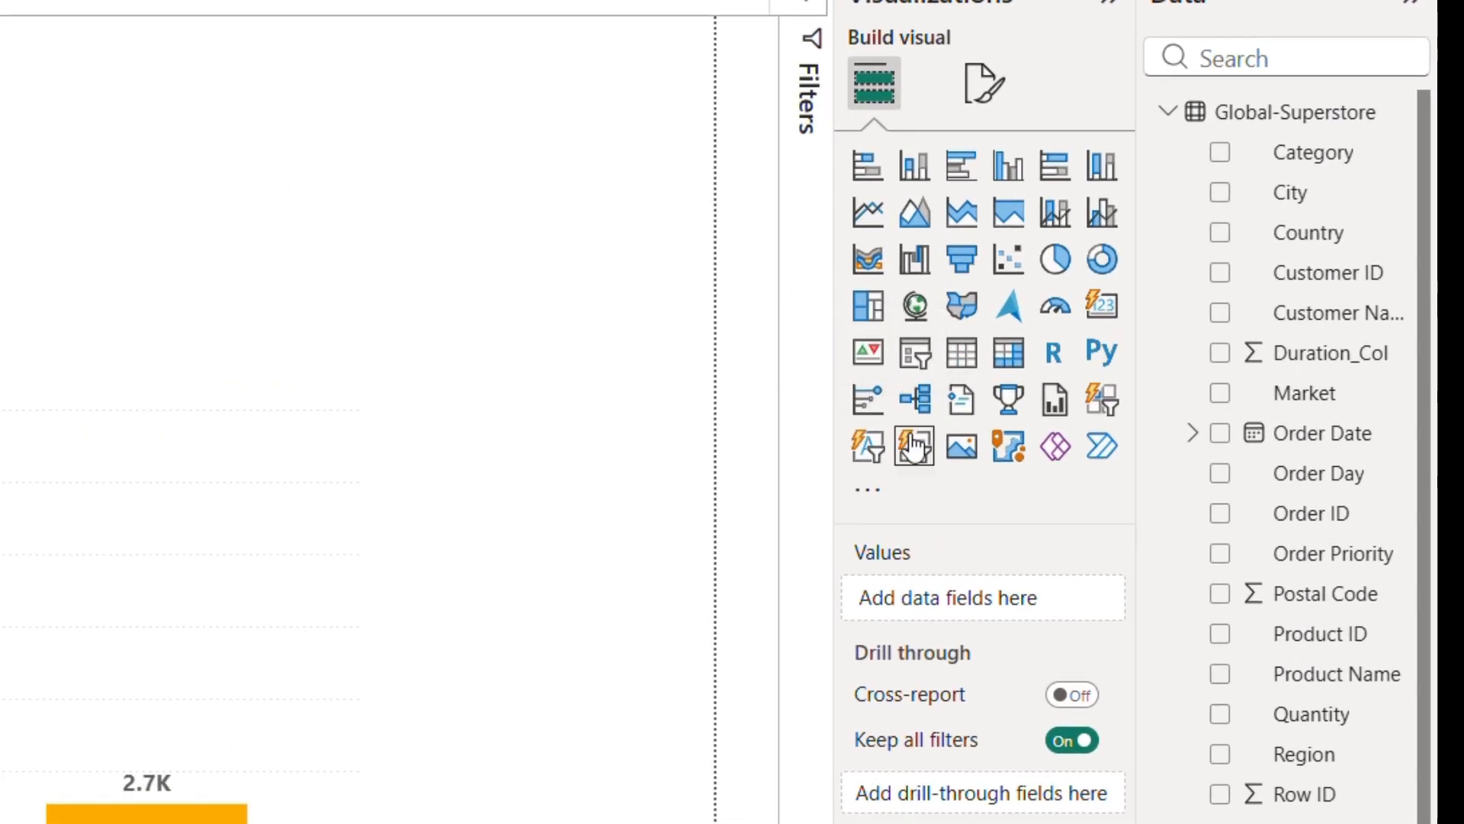
click(873, 496)
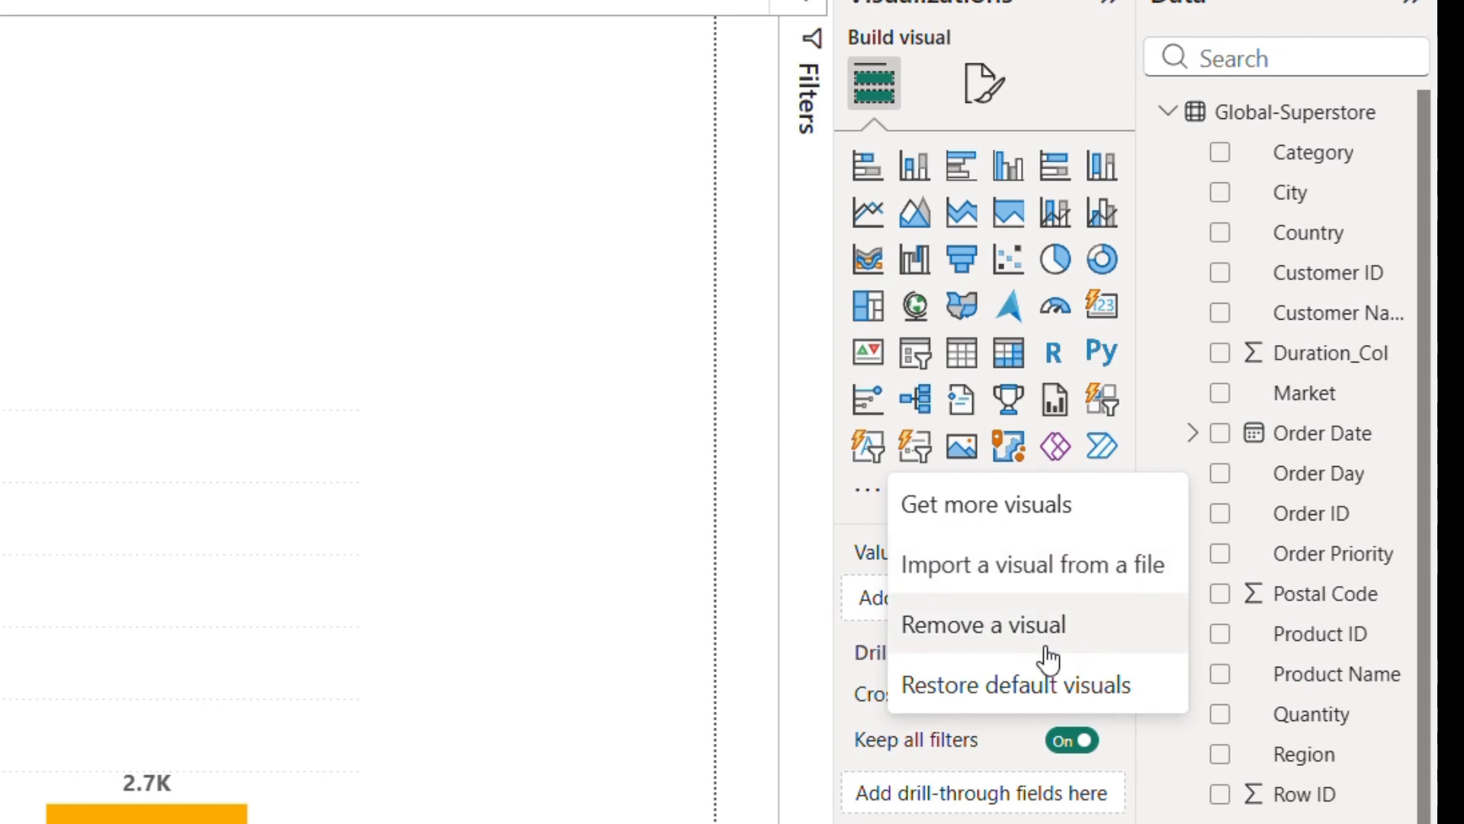
click(1005, 686)
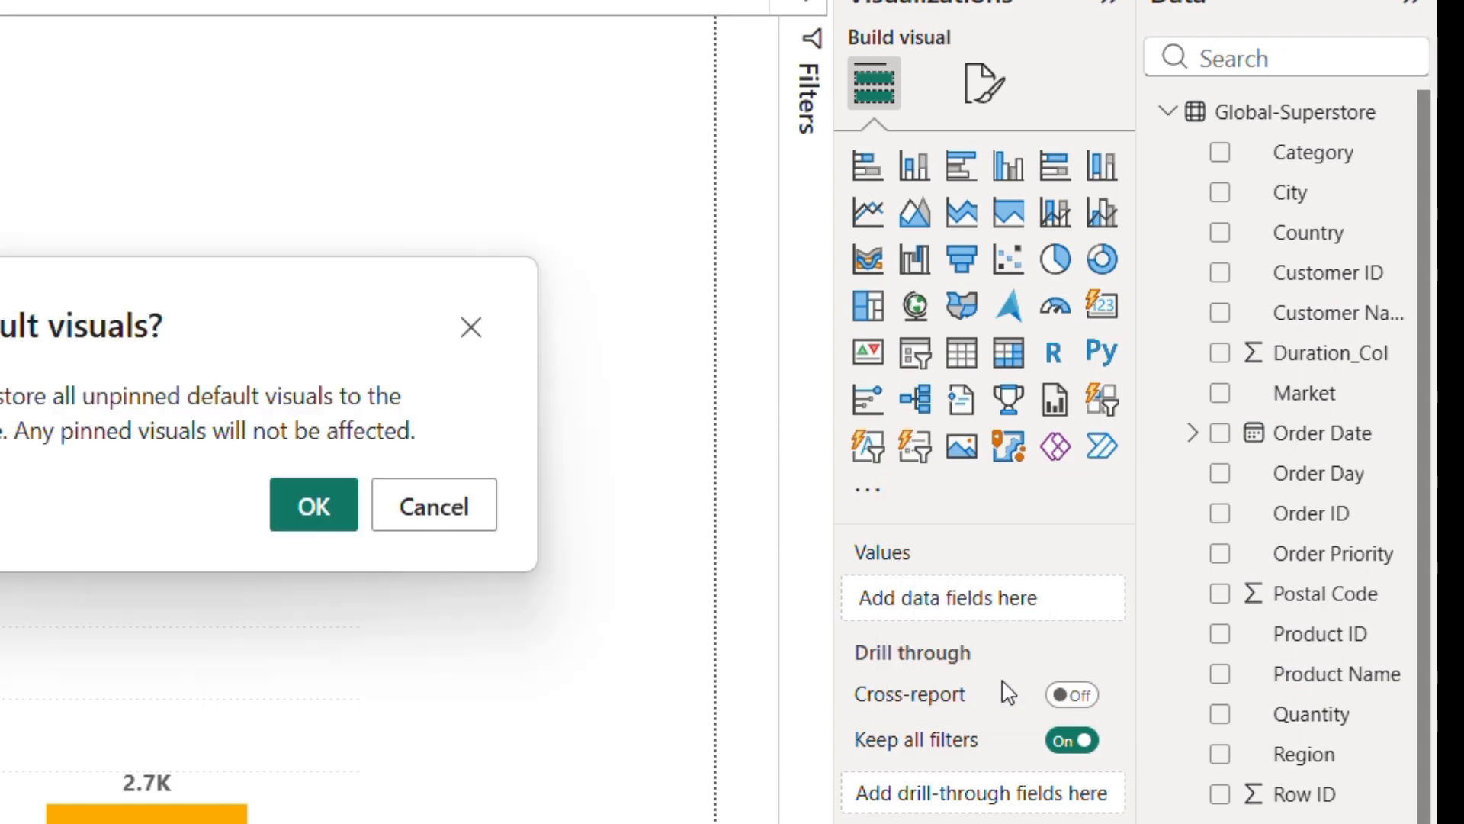
click(310, 506)
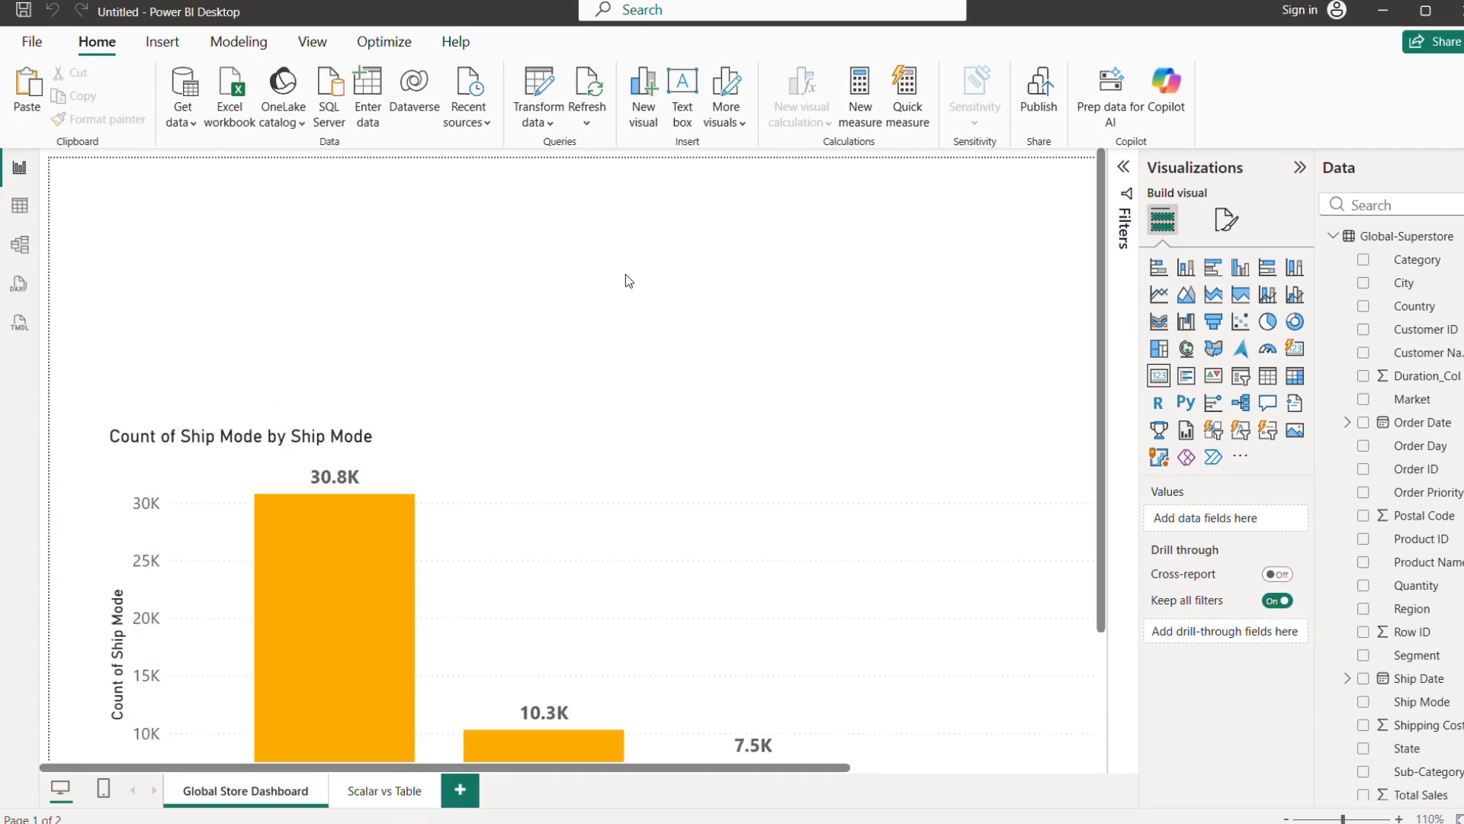
Add a card visual to the Global Store Dashboard page and populate it with the Total Shipments measure.
ctrl+scroll(556, 468, down, 2)
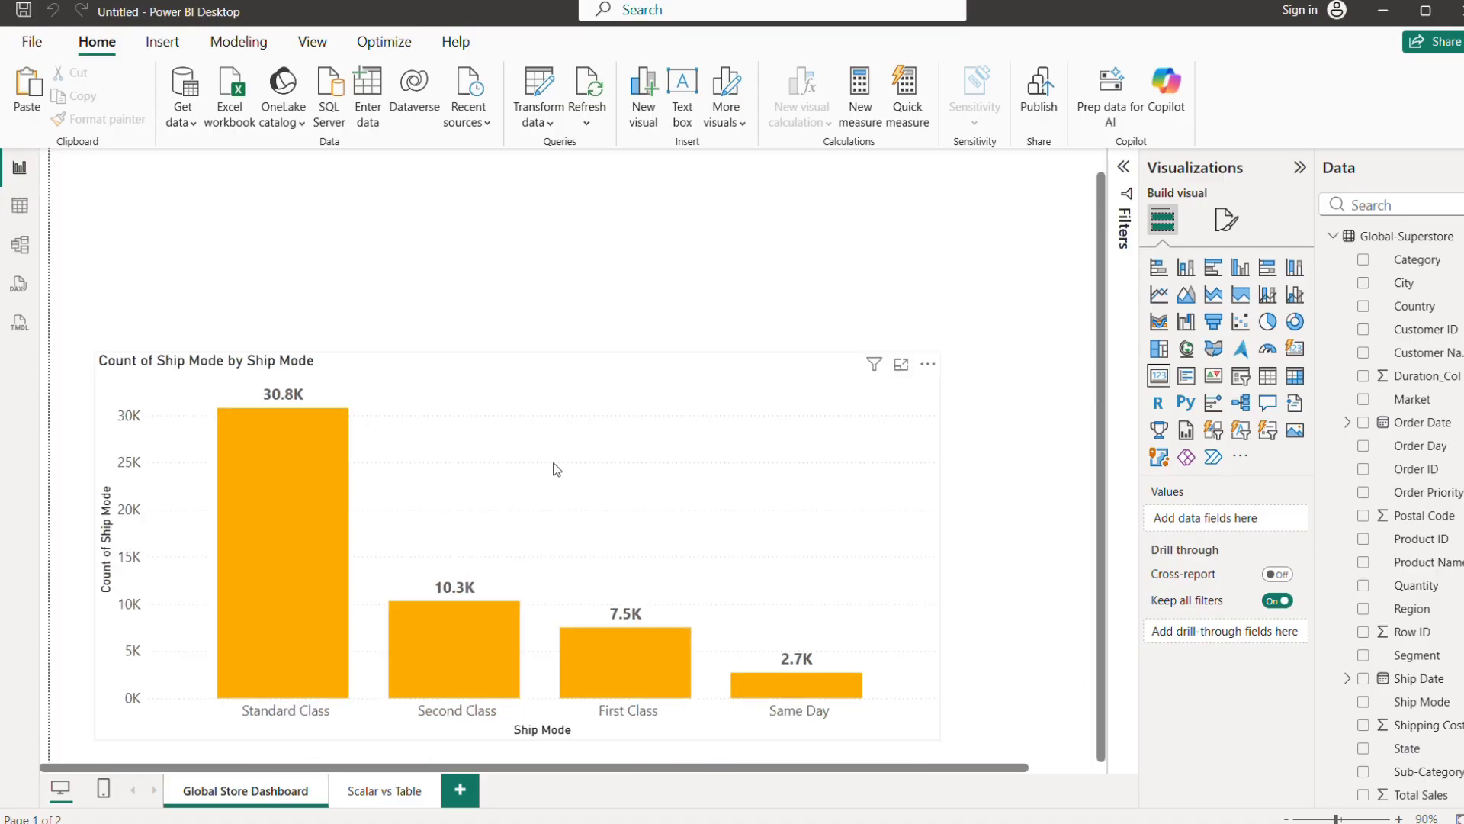
ctrl+scroll(556, 469, down, 5)
ctrl+scroll(556, 469, up, 11)
ctrl+scroll(556, 469, down, 6)
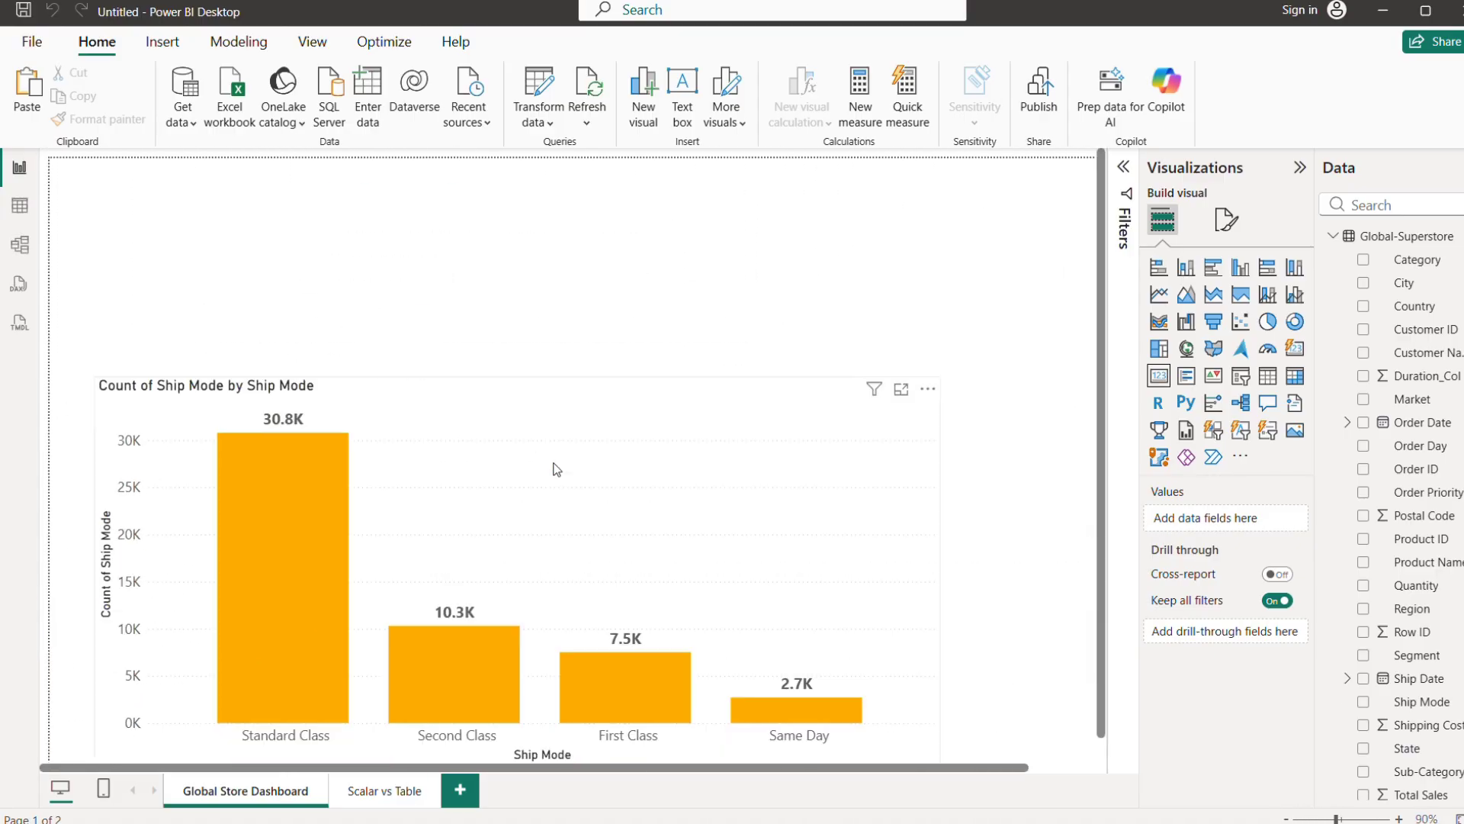
ctrl+scroll(556, 469, down, 1)
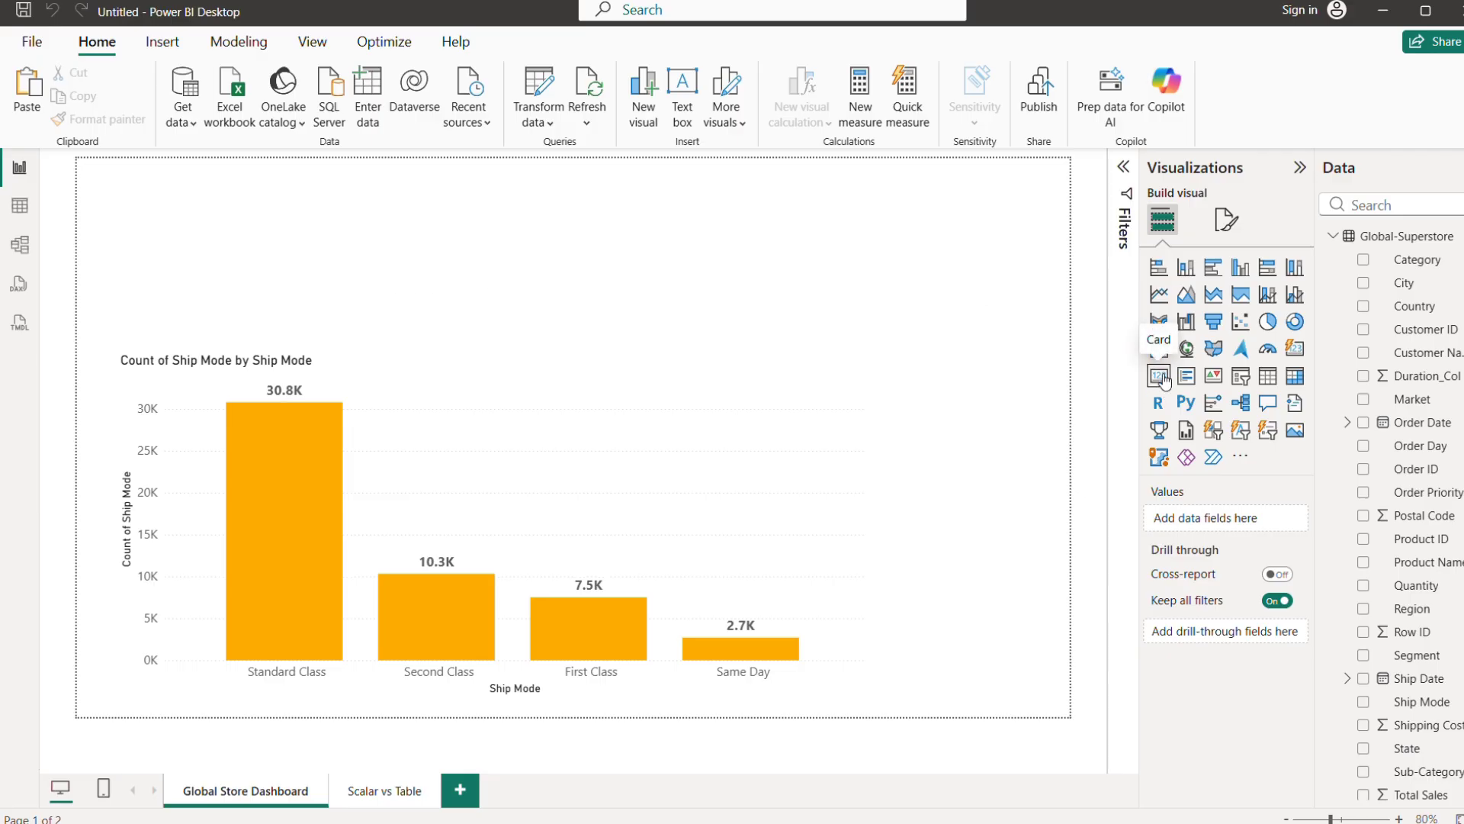
click(1158, 375)
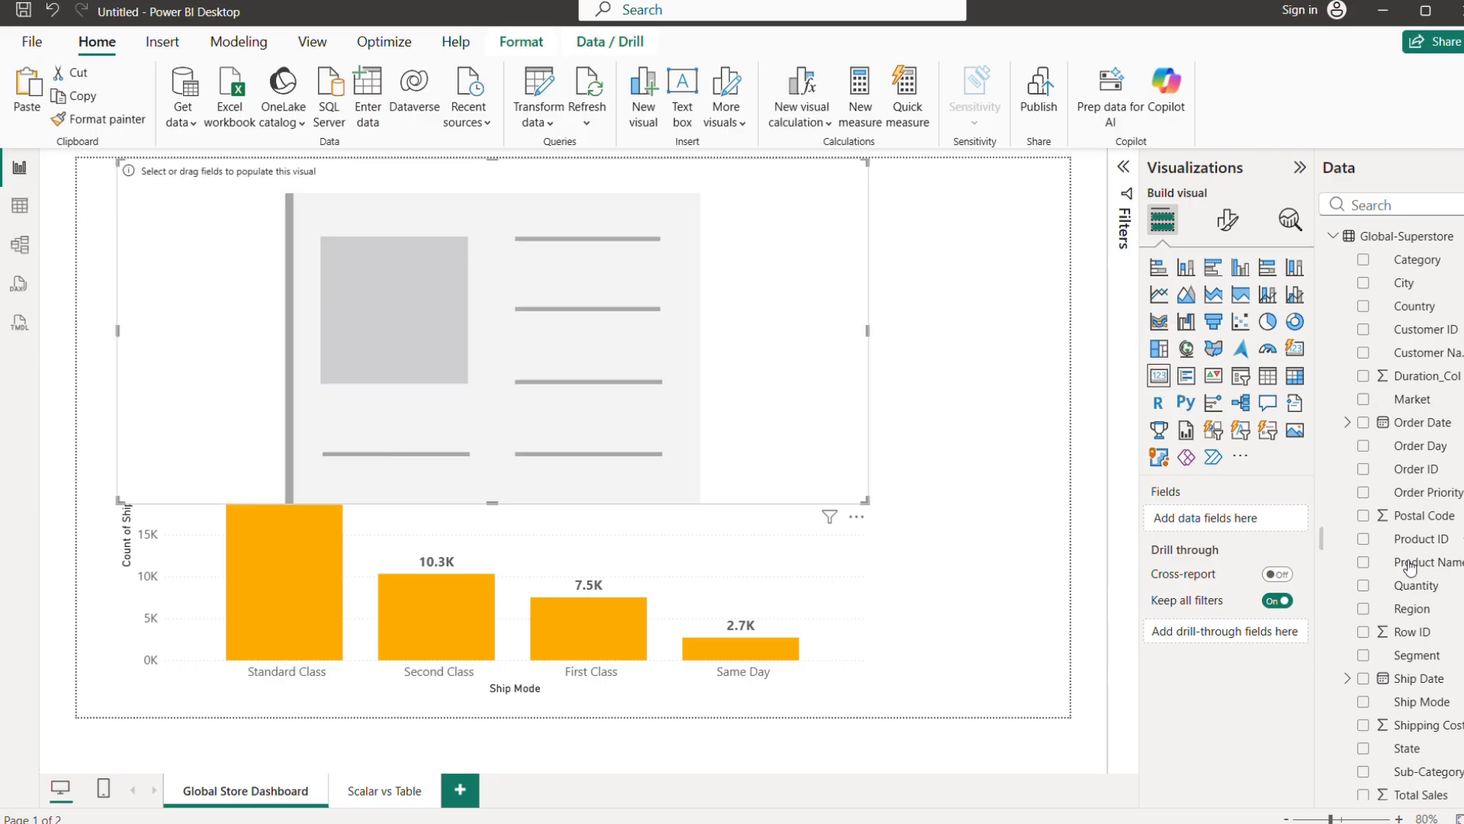
scroll(1413, 580, down, 2)
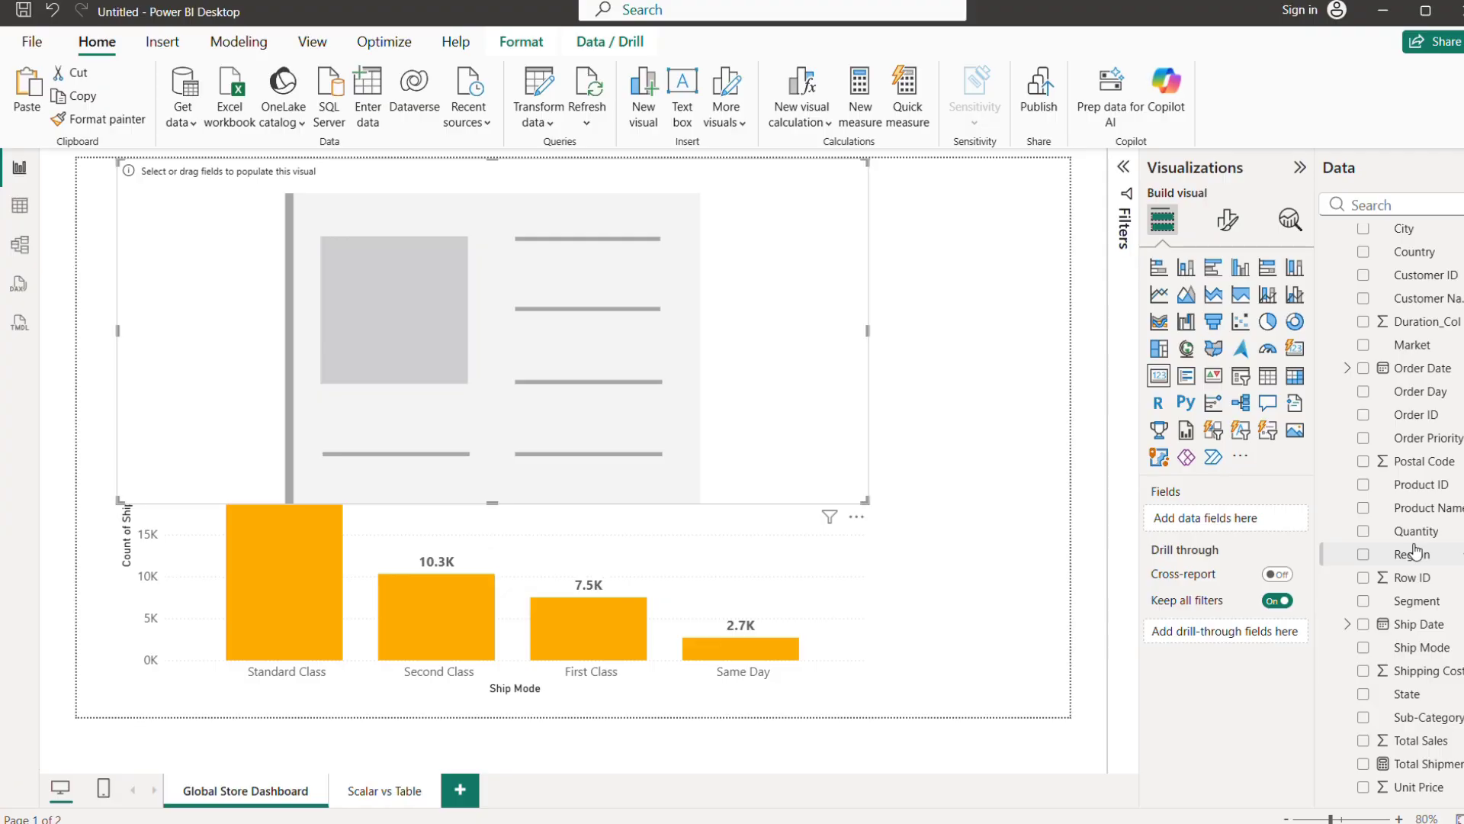
scroll(1413, 526, up, 3)
scroll(1412, 457, down, 3)
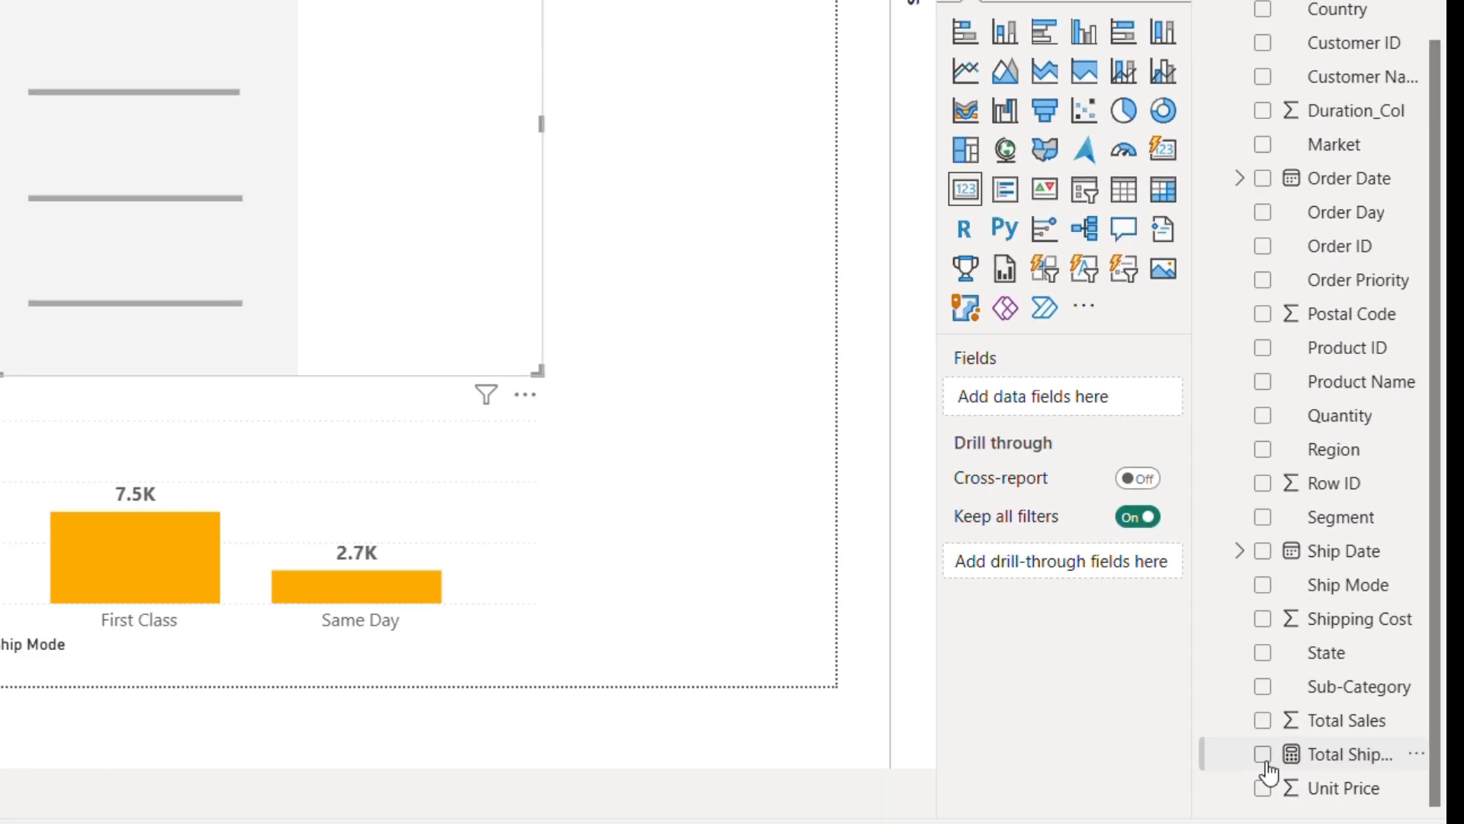
click(1264, 757)
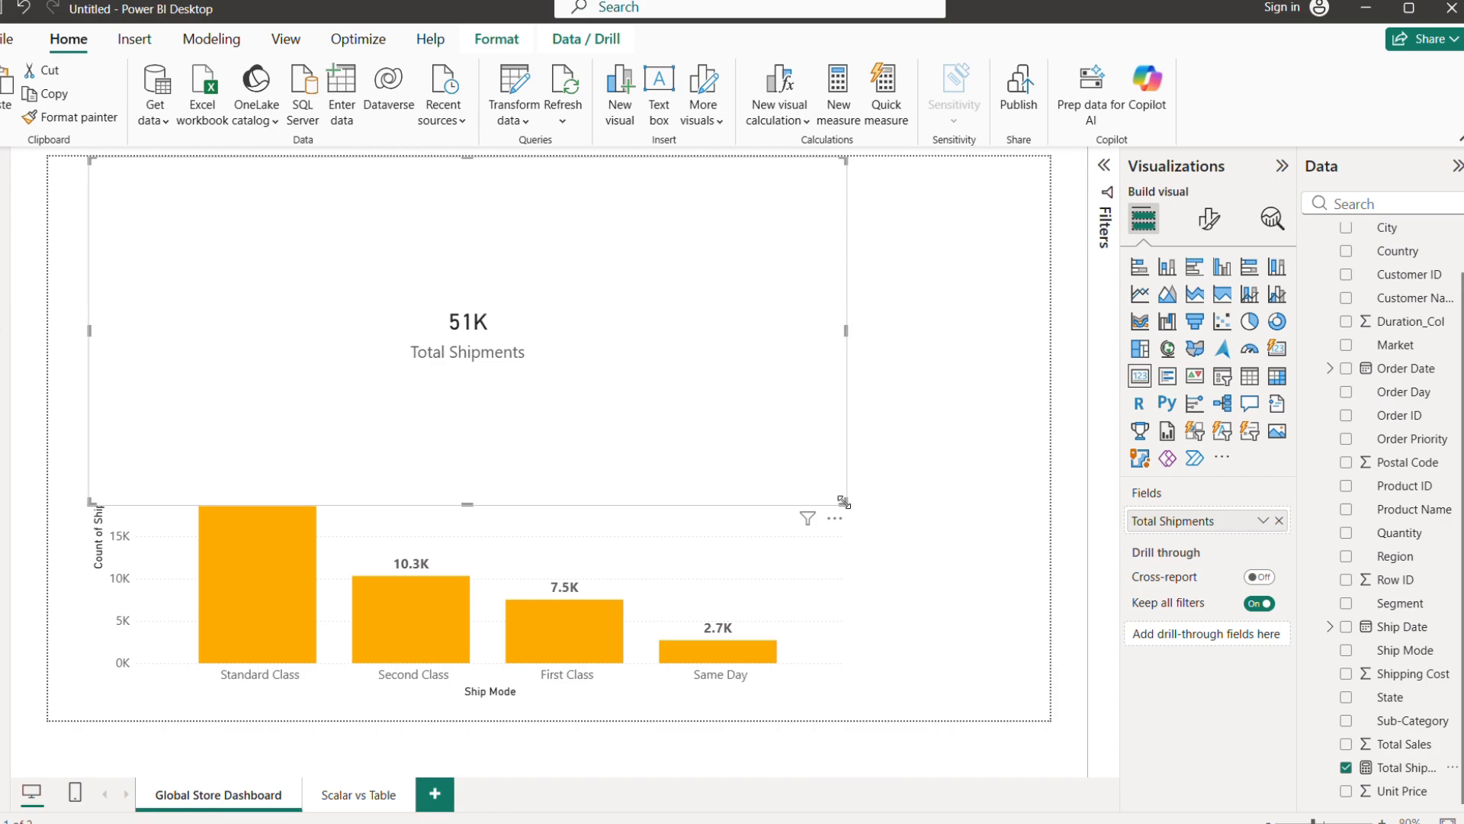
Shrink the Total Shipments card to a small tile and place it above the Ship Mode chart's left end.
drag(843, 501, 276, 296)
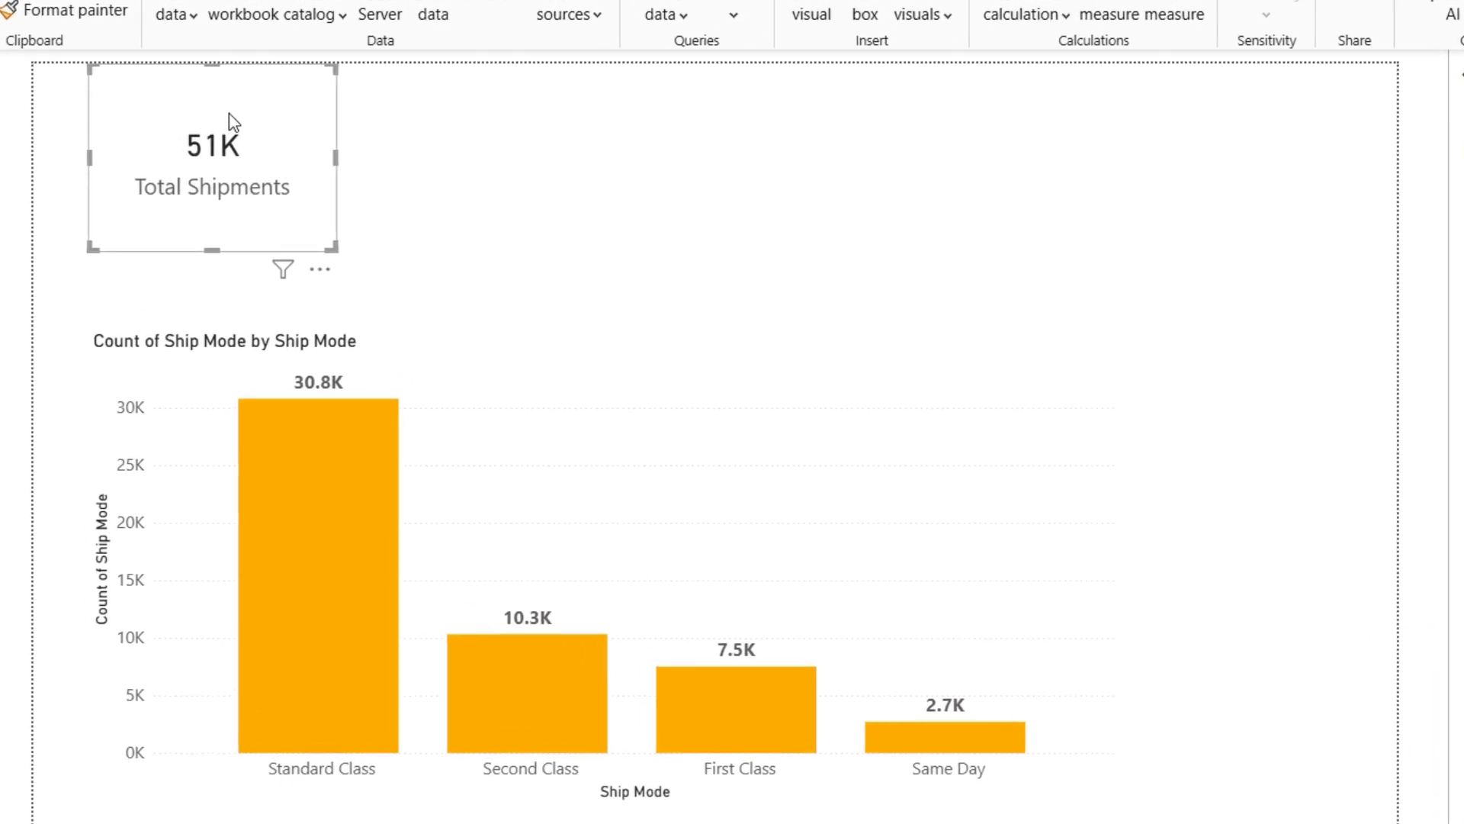
drag(191, 193, 194, 216)
drag(230, 144, 226, 144)
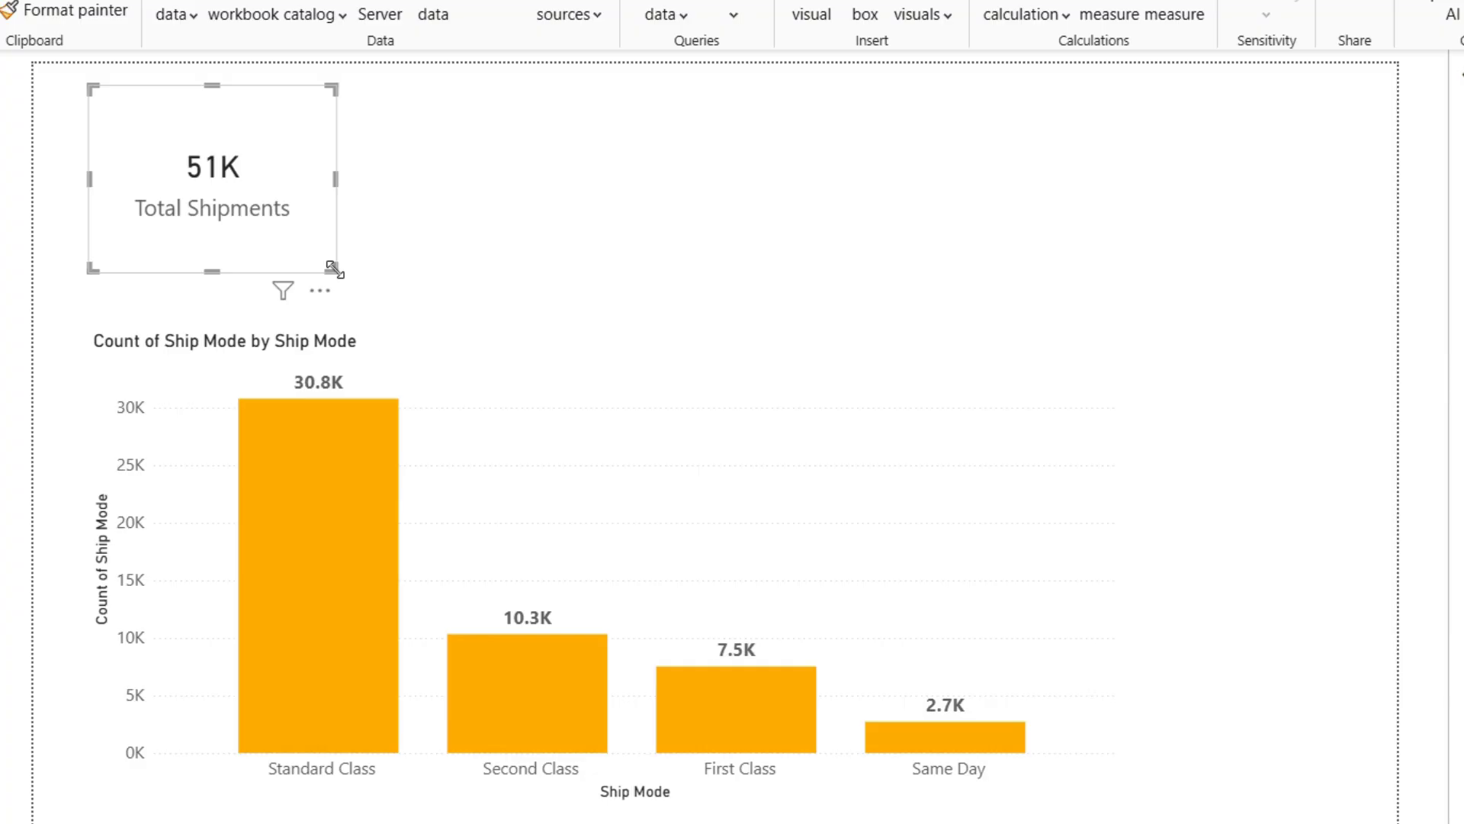
drag(334, 269, 323, 259)
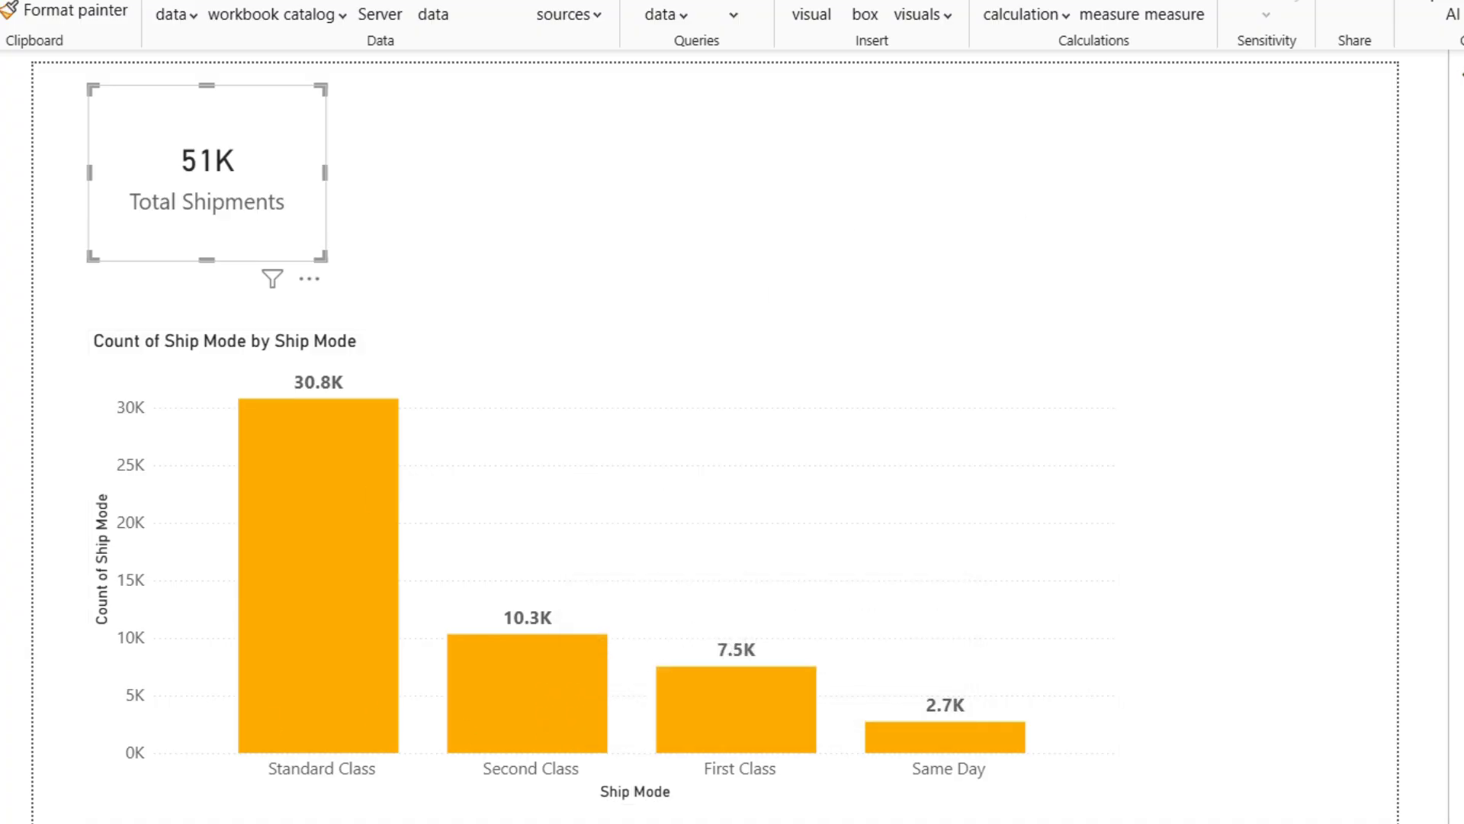
Start a new measure in the Global-Superstore table and name it Total Shipments_SecondClass.
right_click(1386, 713)
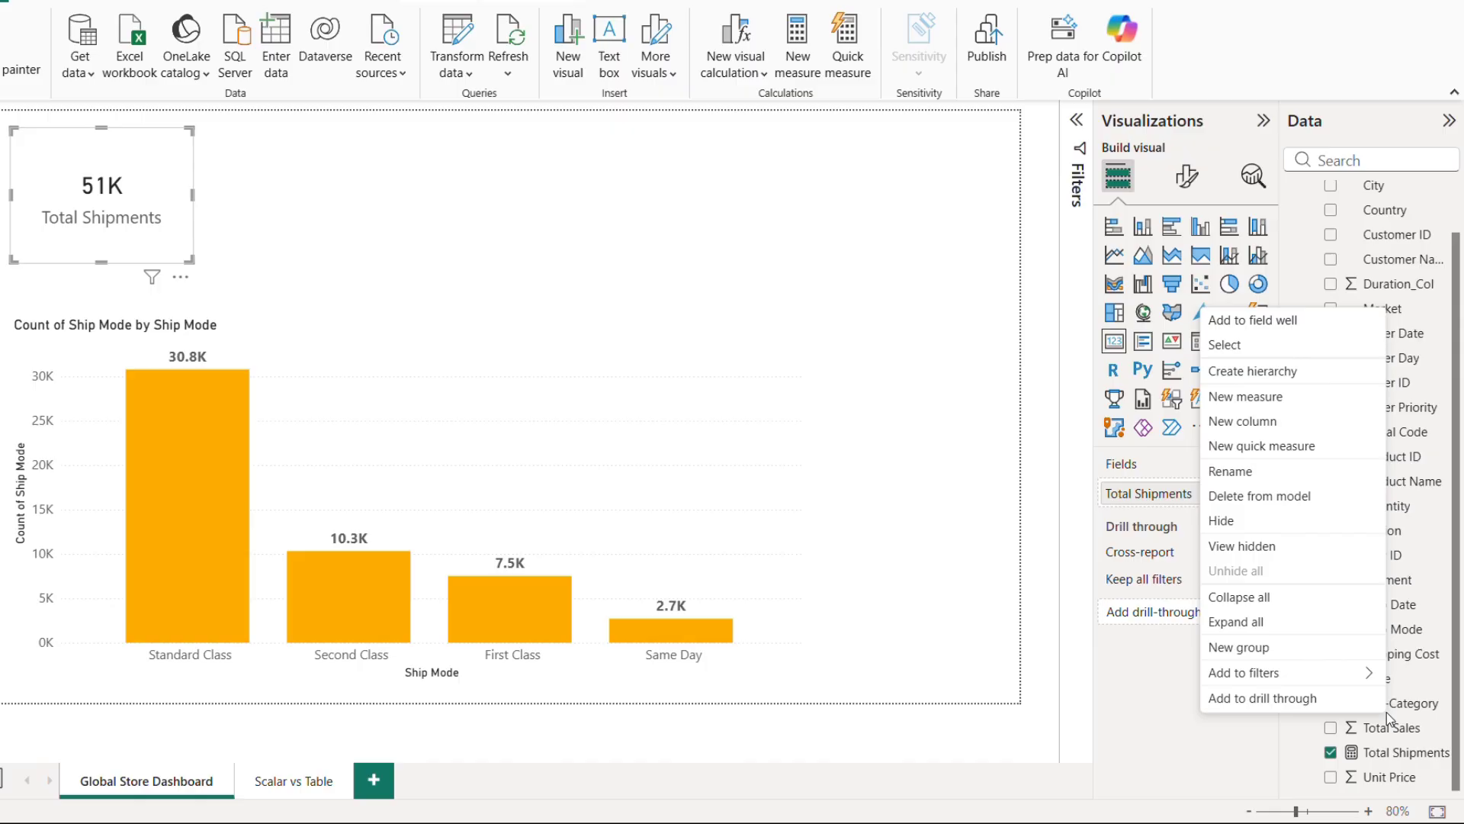
click(1254, 396)
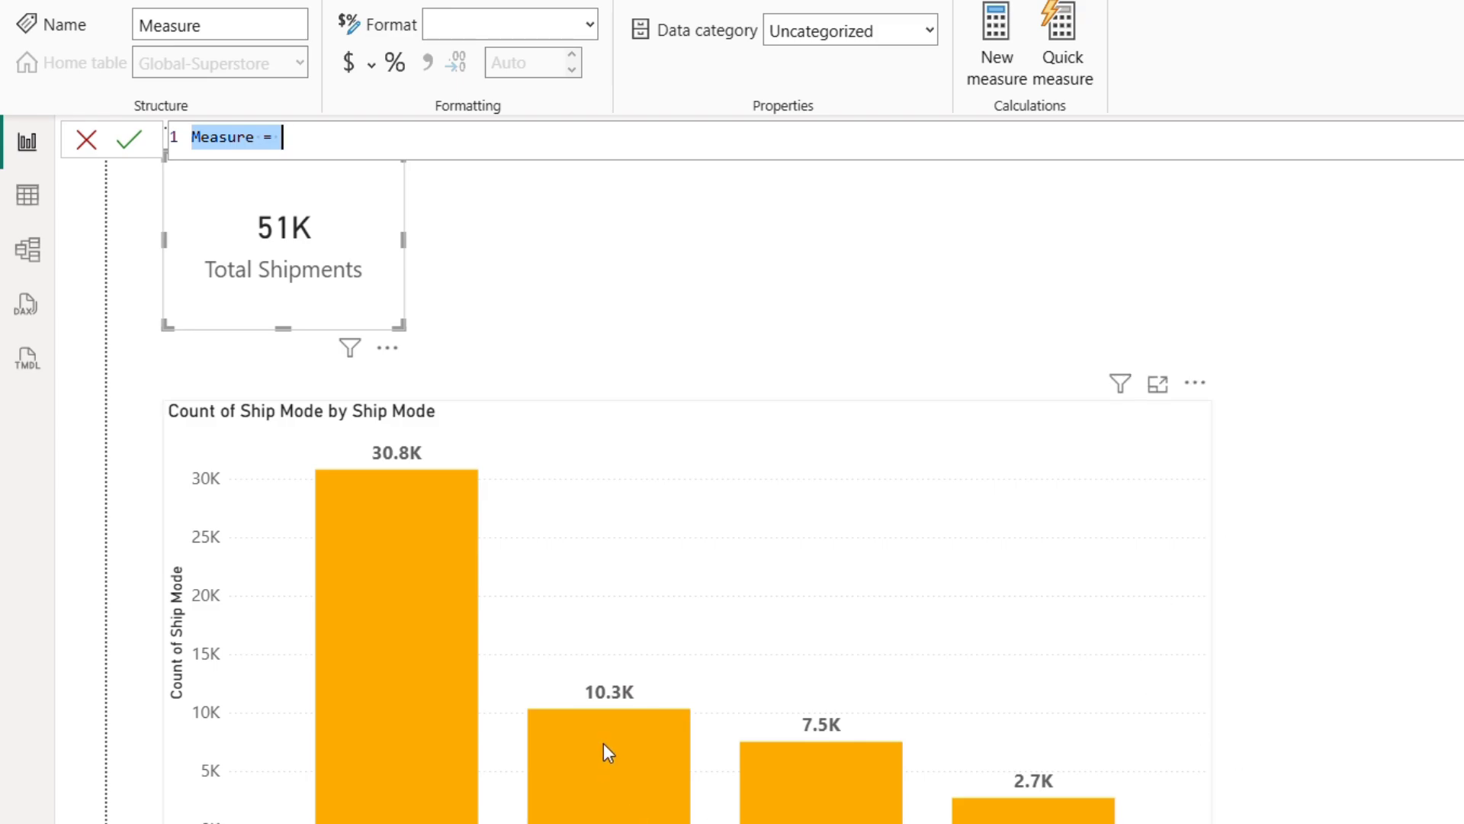
mouse_move(602, 743)
text(Tot)
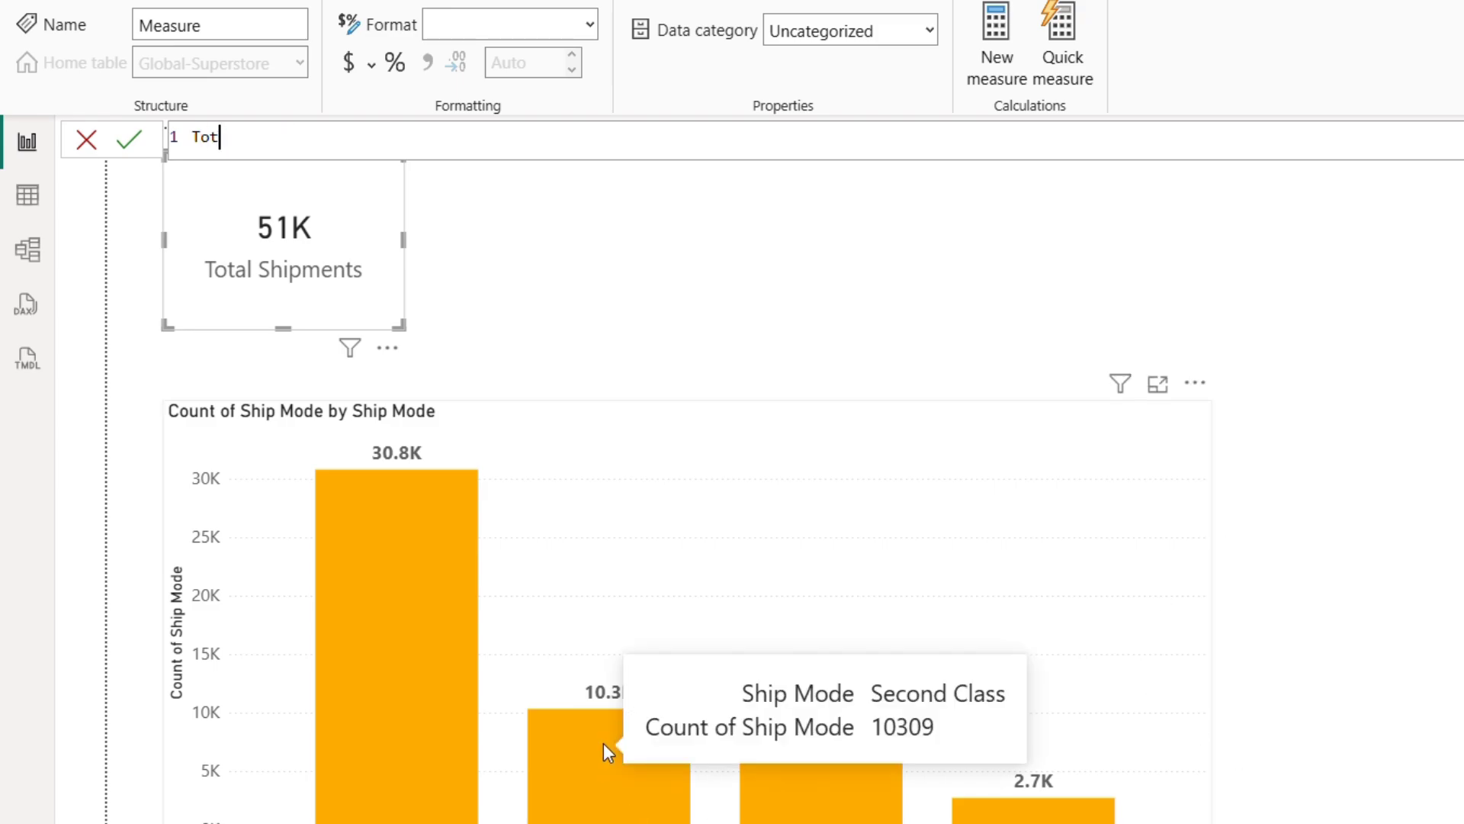
text(al Shipments)
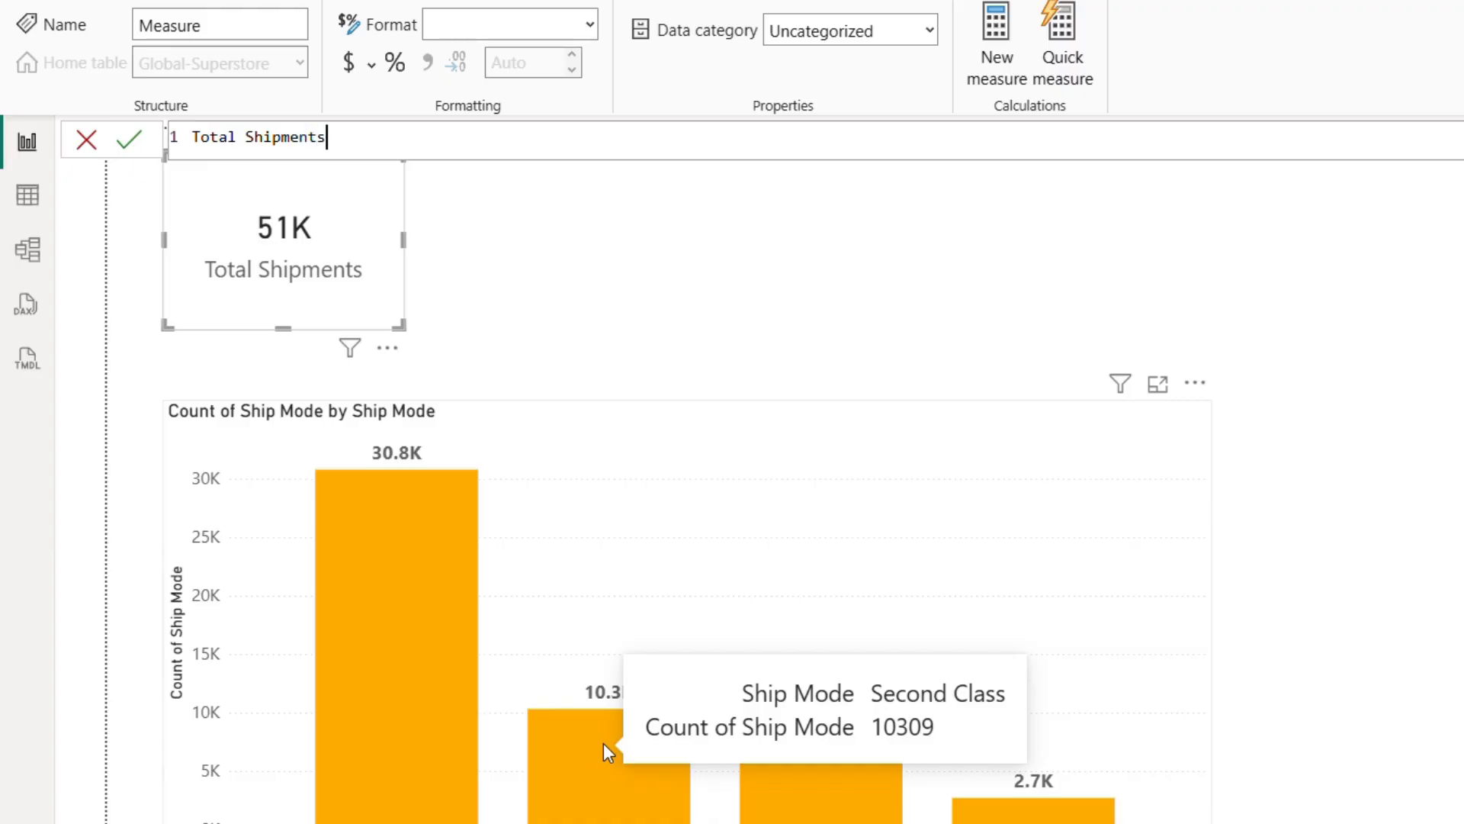
text(_SecondClass)
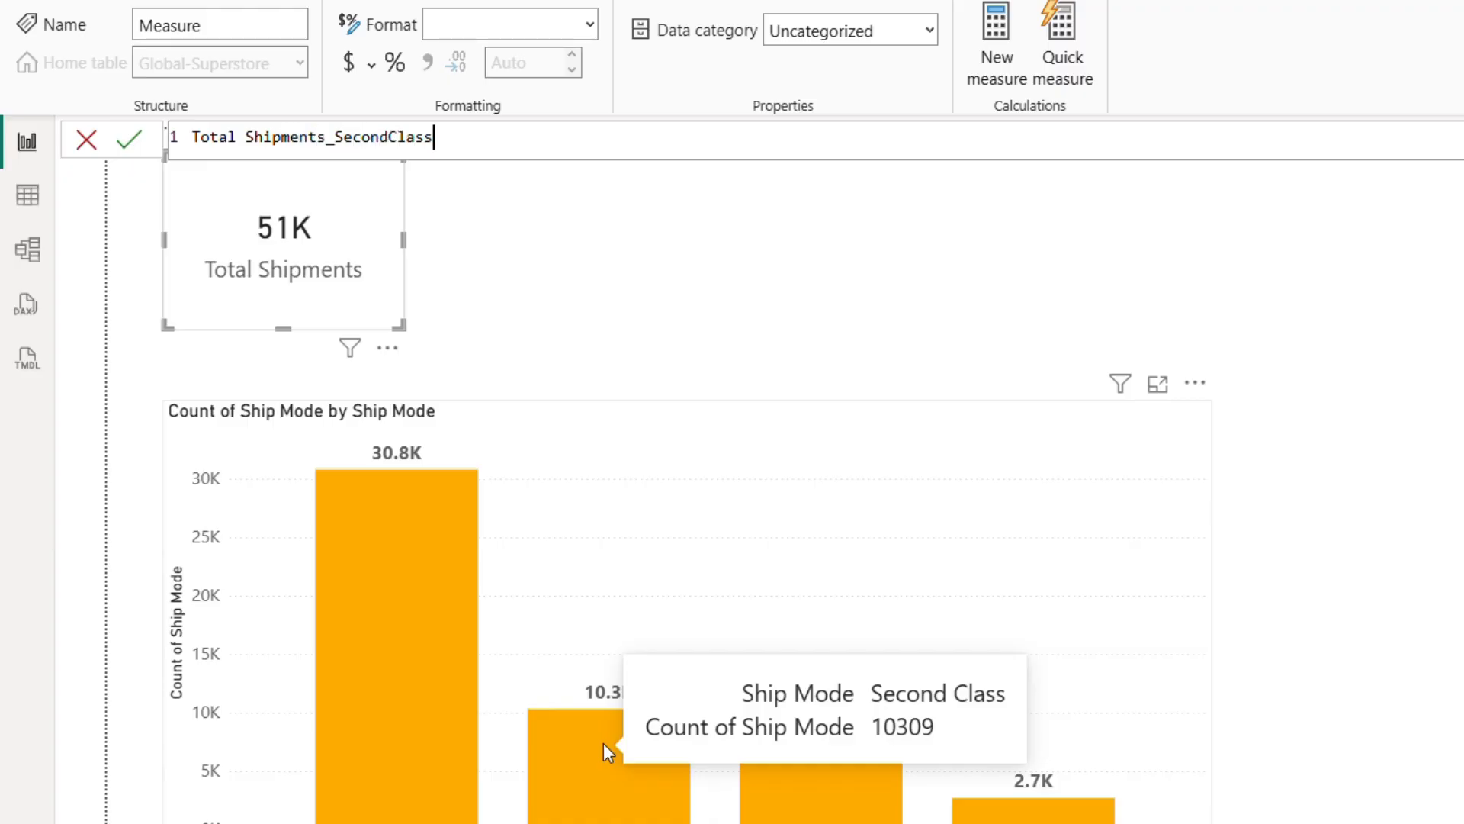
Begin the Total Shipments_SecondClass formula with CALCULATE, using COUNTA of 'Global-Superstore'[Ship Mode] as its expression.
text( = cal)
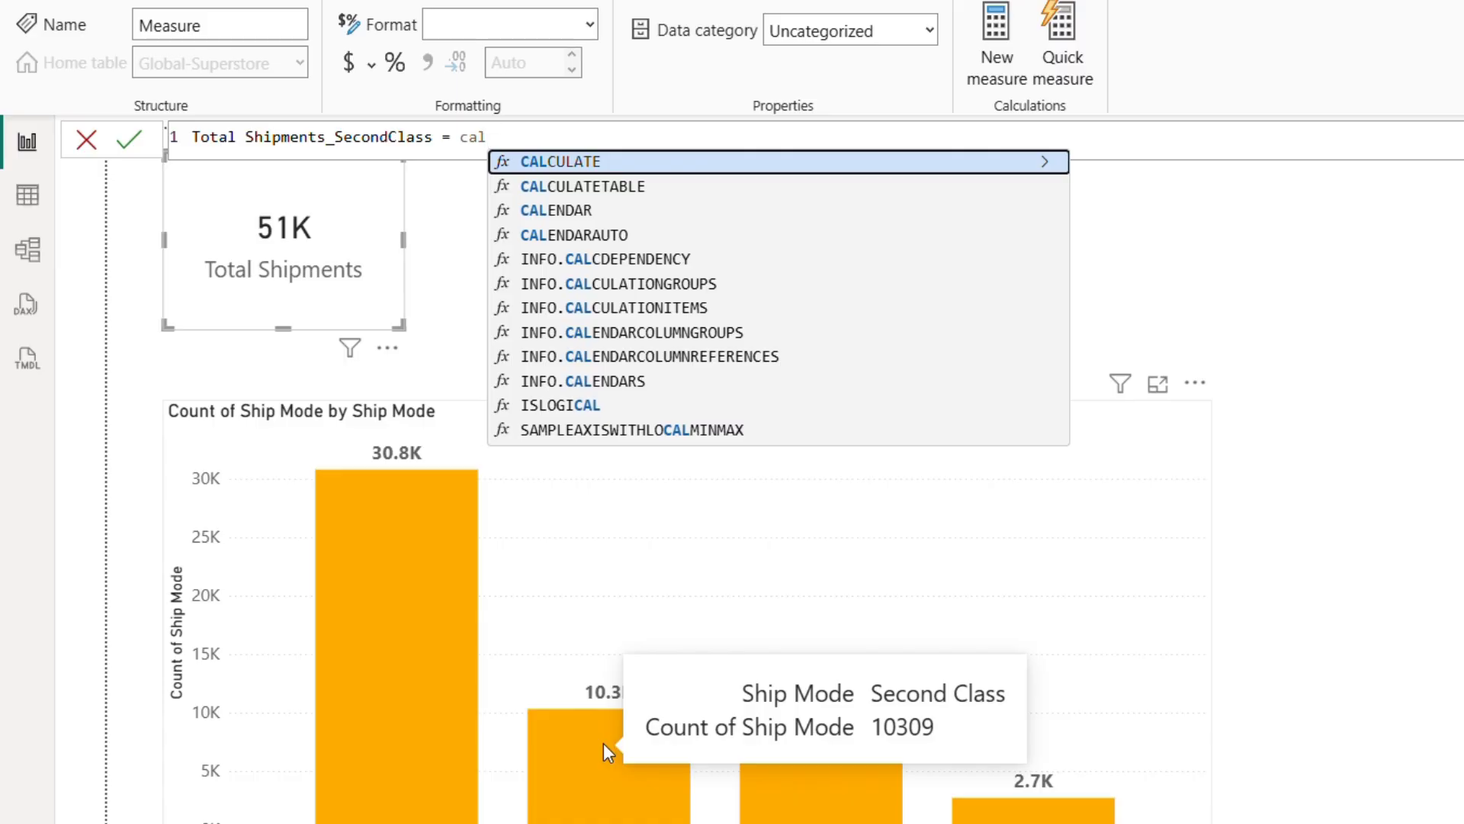
key(Tab)
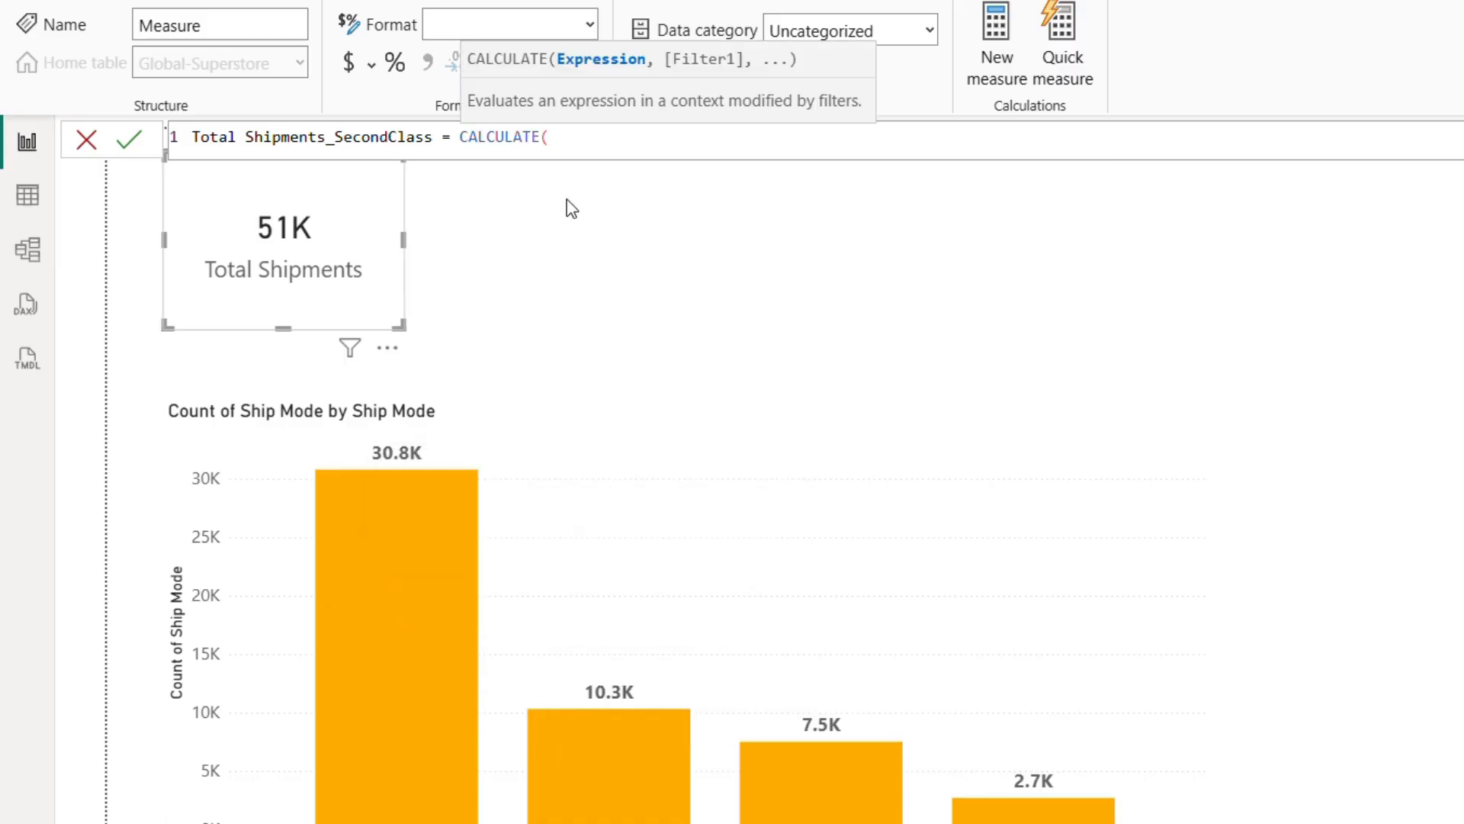
text(coun)
key(Down)
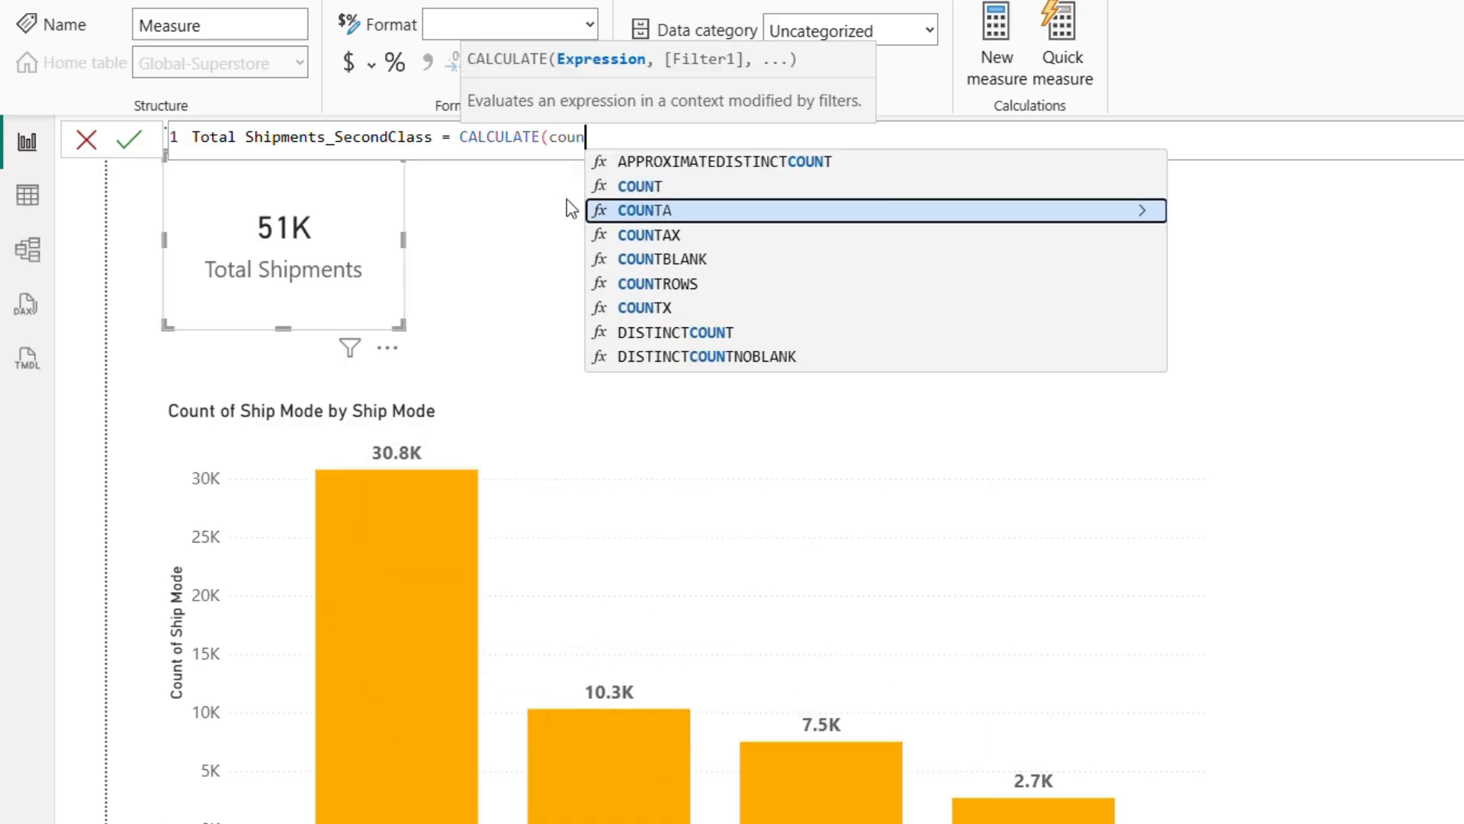
key(Tab)
text(sh)
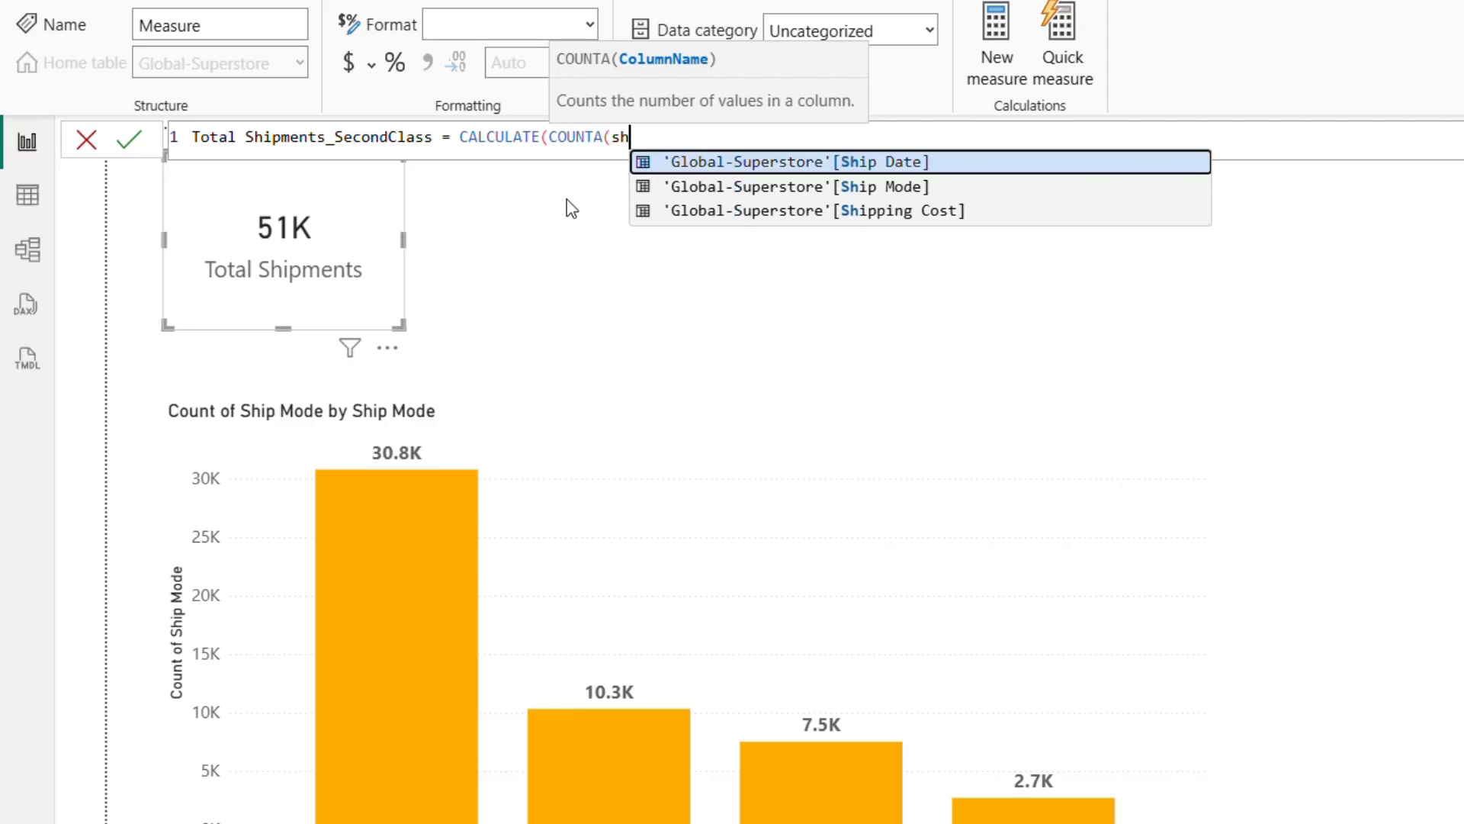
key(Down)
key(Tab)
text())
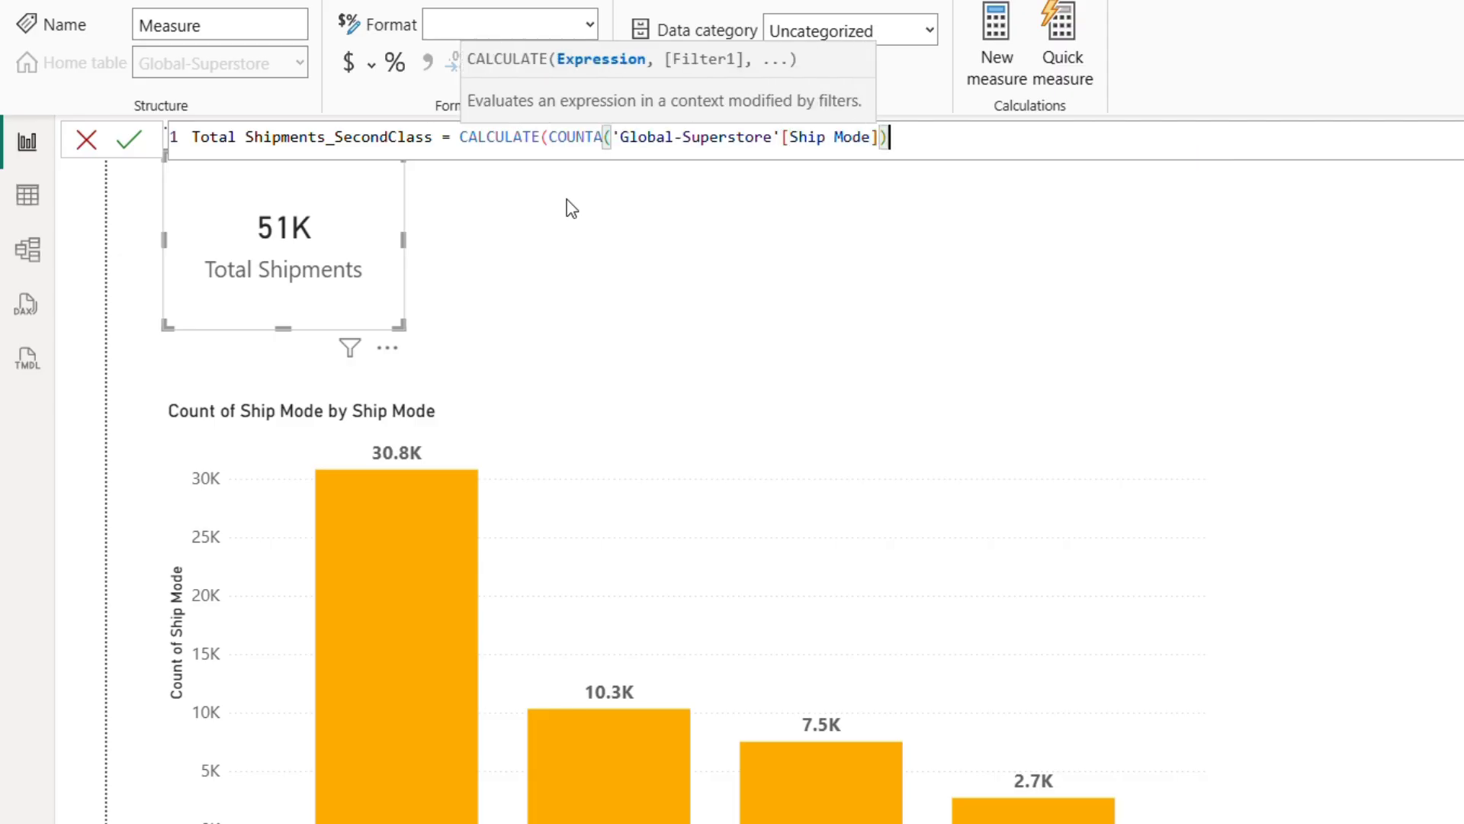
Add the filter 'Global-Superstore'[Ship Mode]="Second Class" to the CALCULATE formula and commit the measure.
text(,)
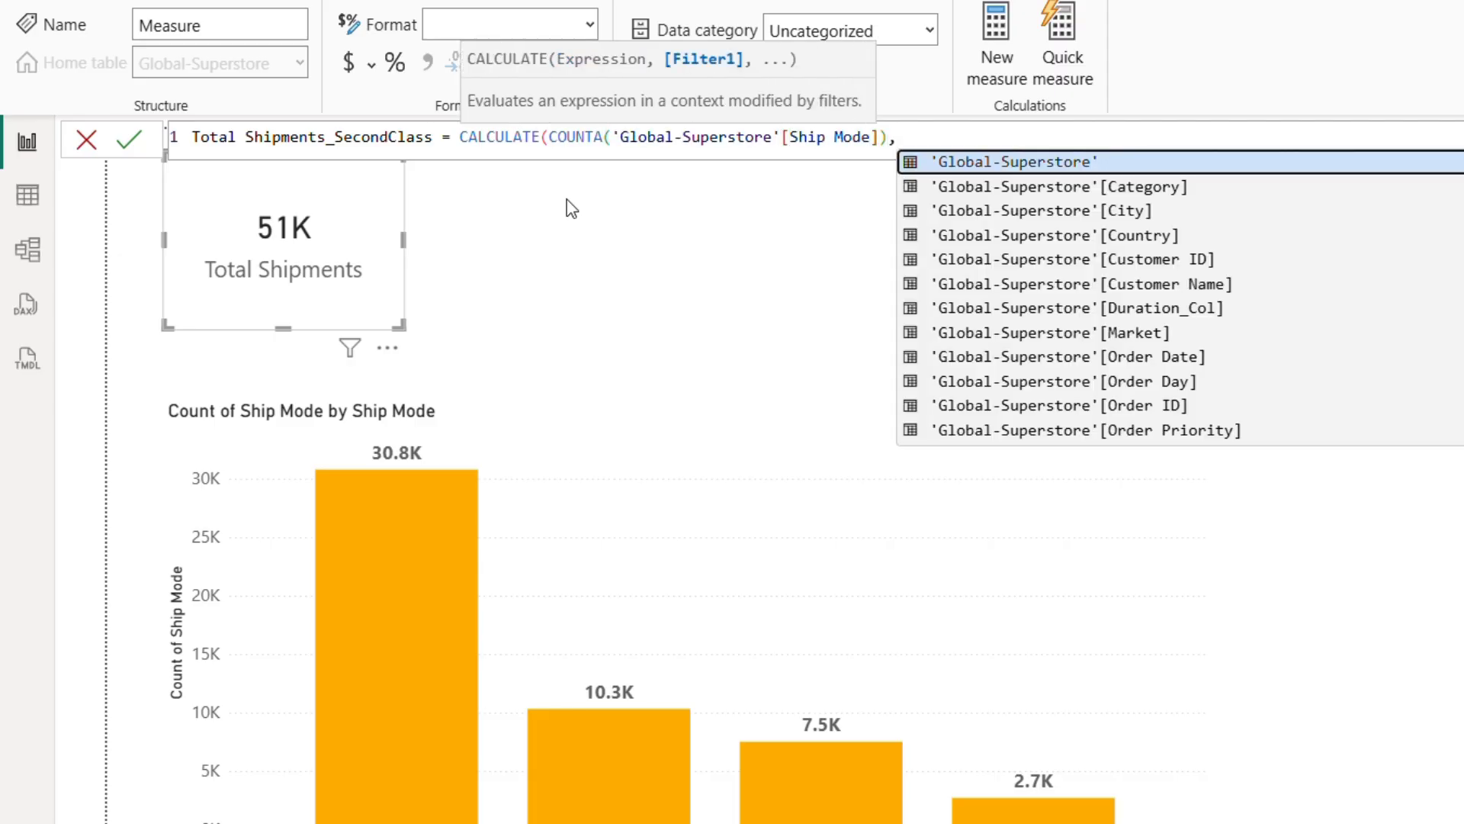
text(ship)
key(Down)
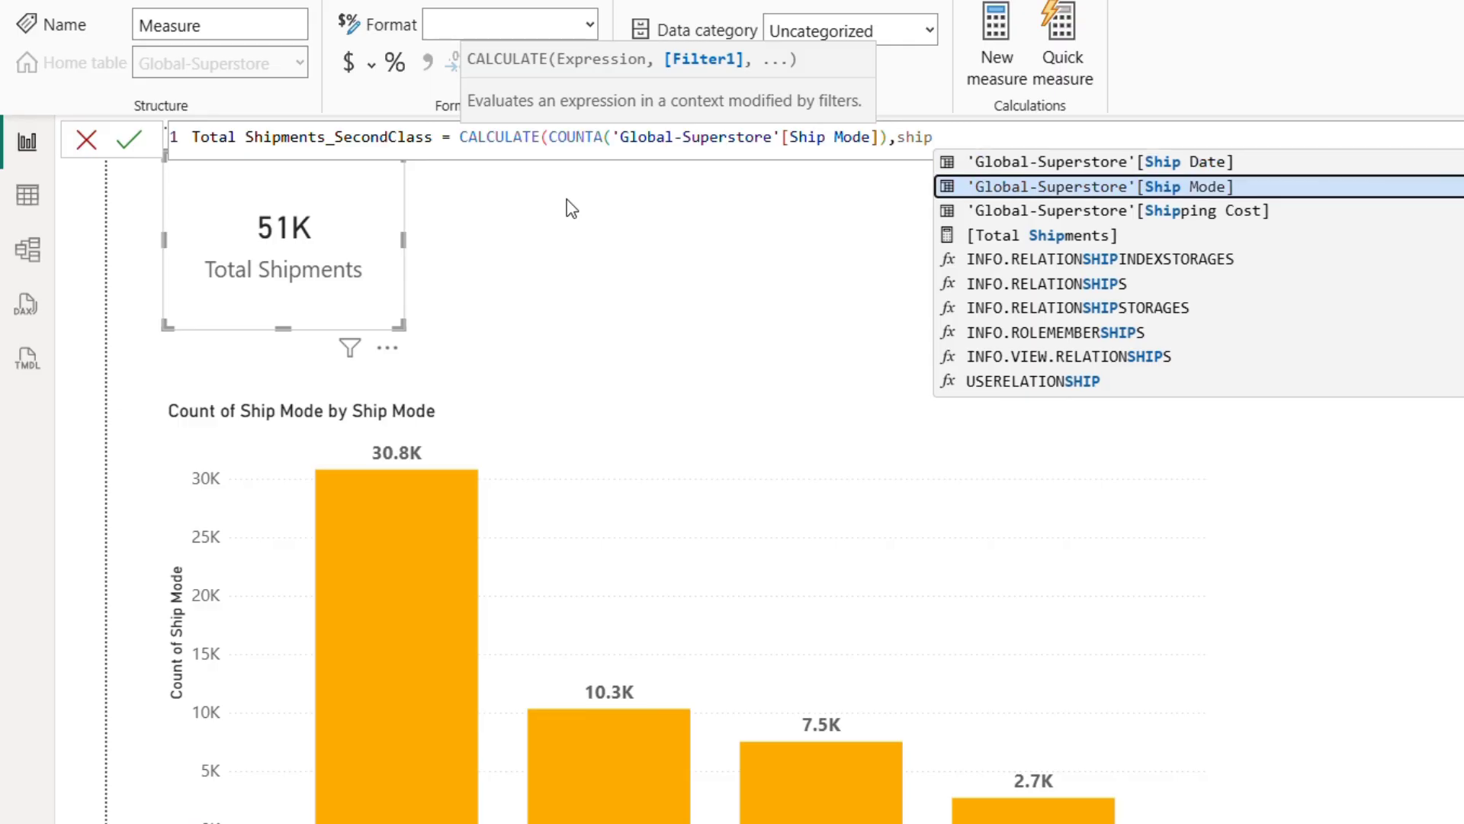
key(Tab)
text(="Secon)
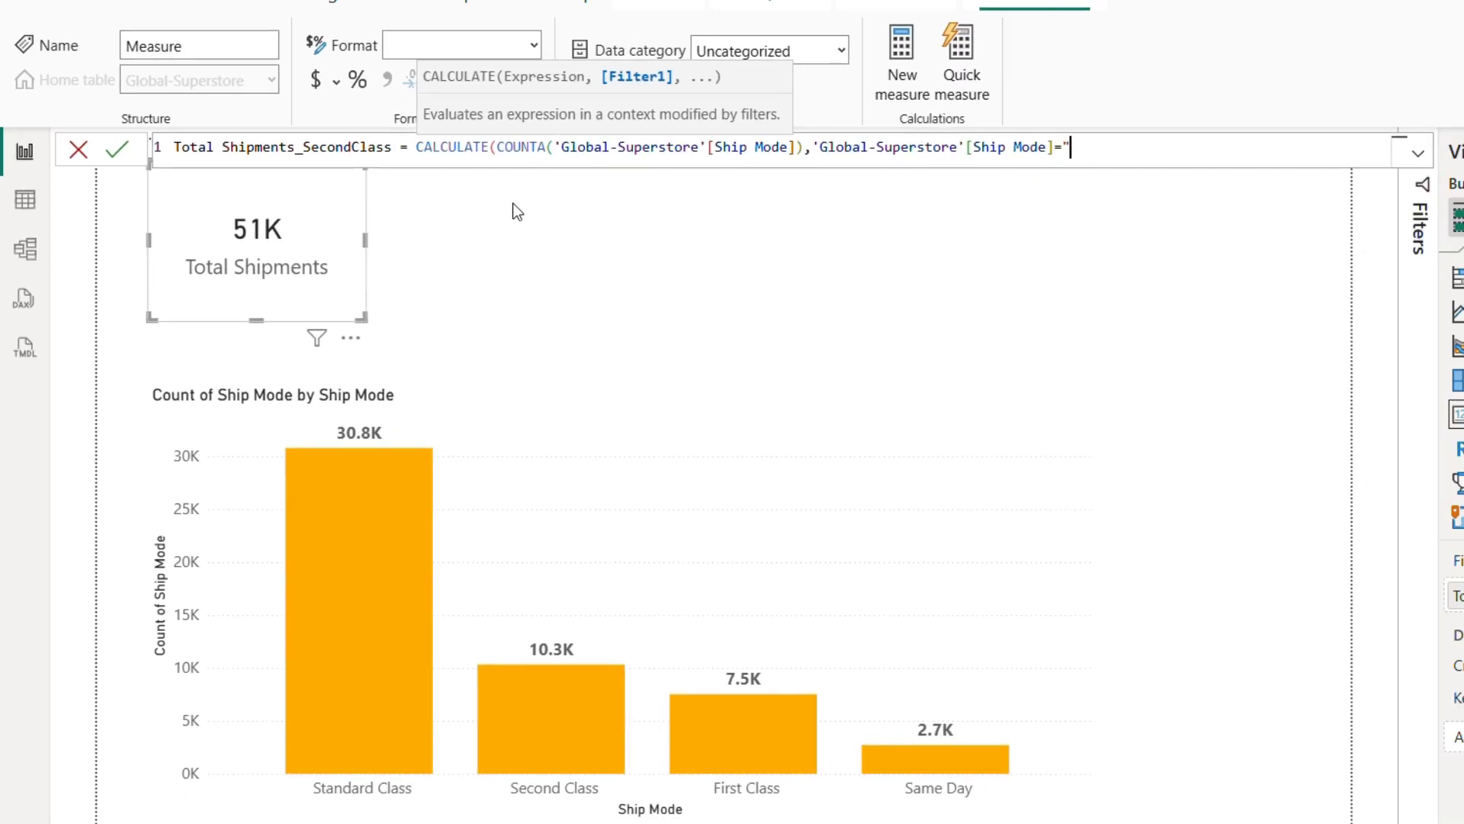
text(d Class"))
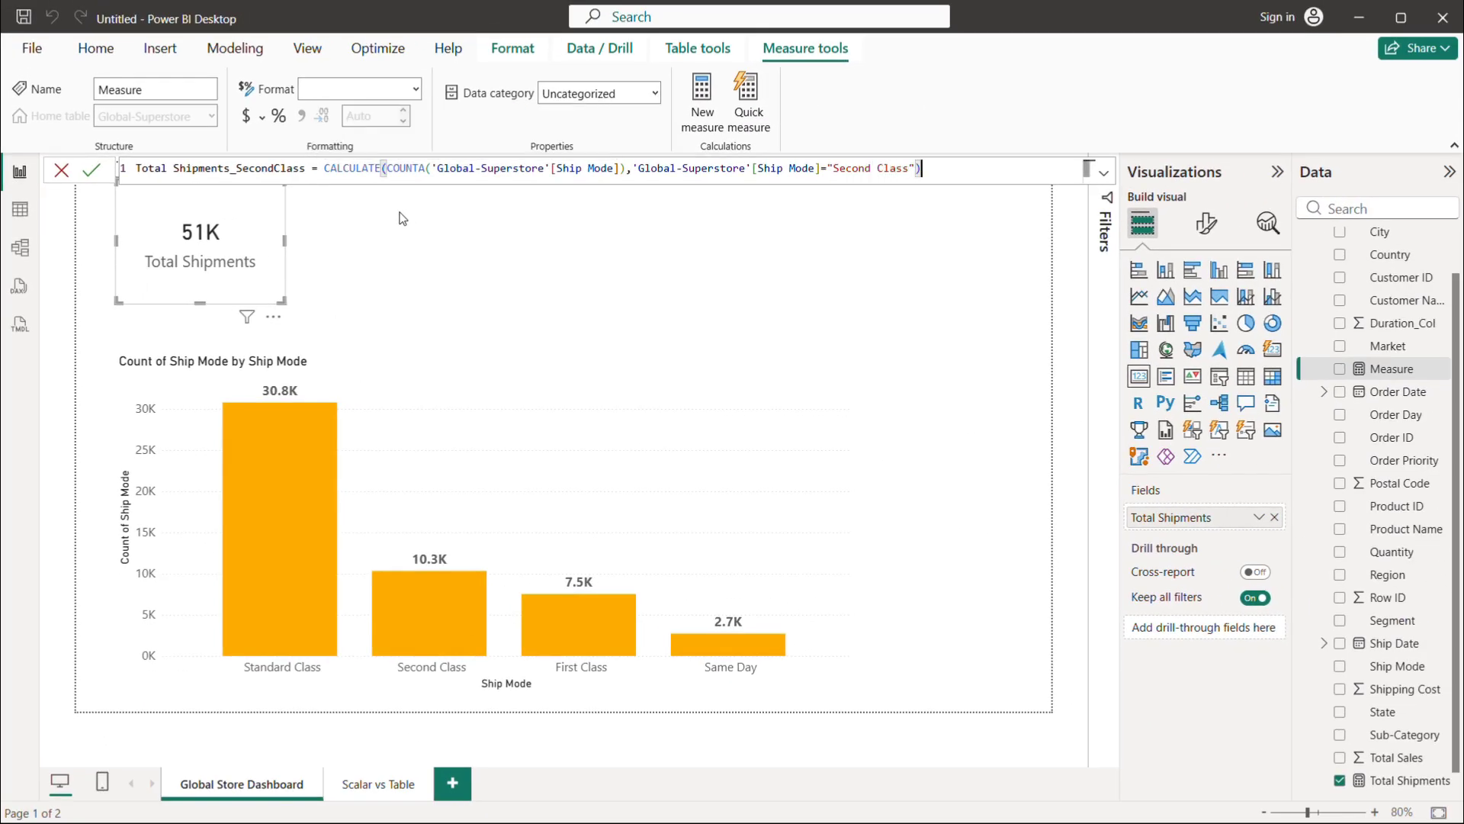
key(Return)
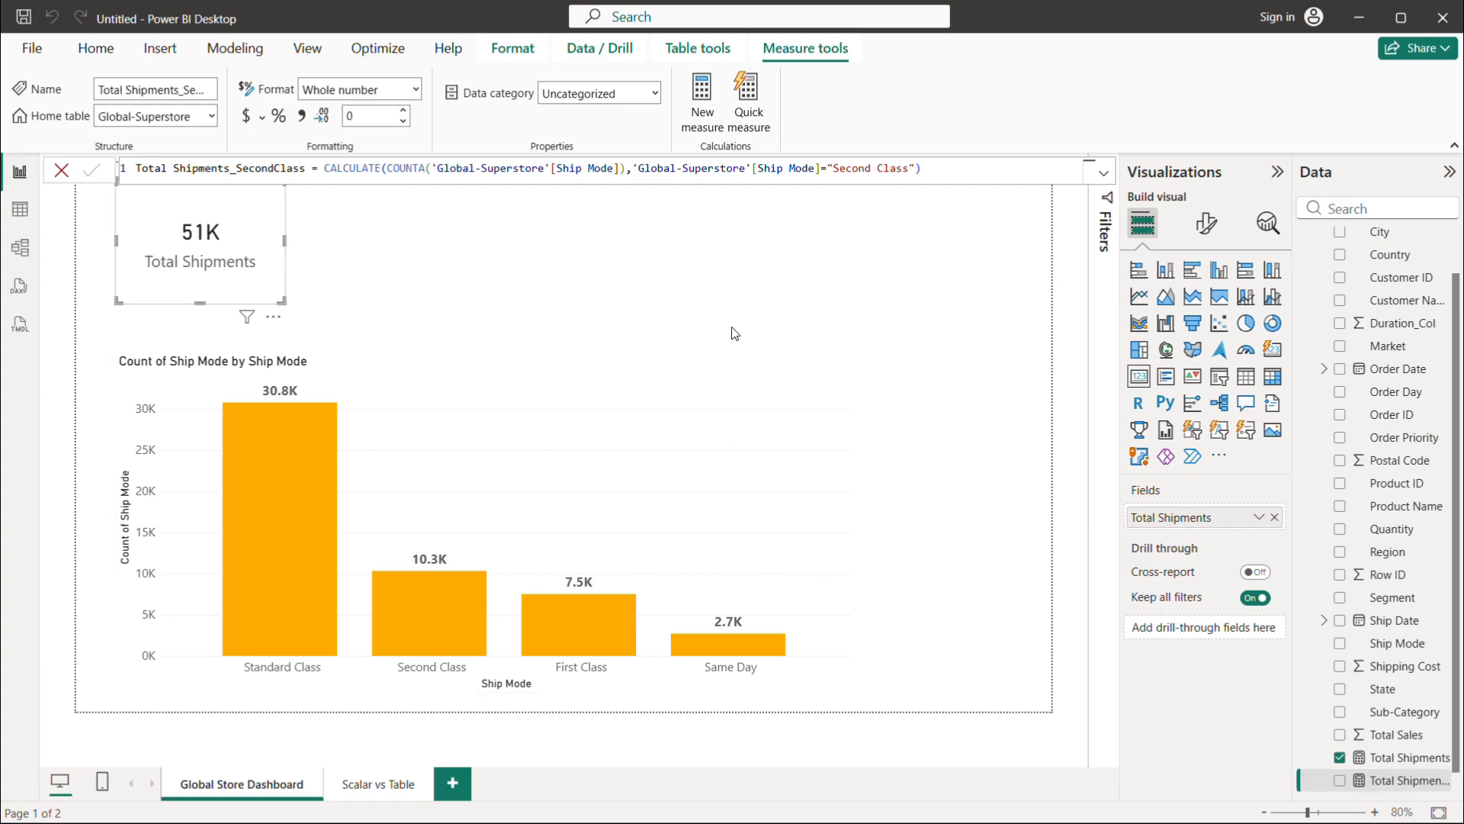
Add a card showing the Total Shipments_SecondClass measure and shrink it to a small tile beside the Total Shipments card.
click(895, 330)
click(1142, 380)
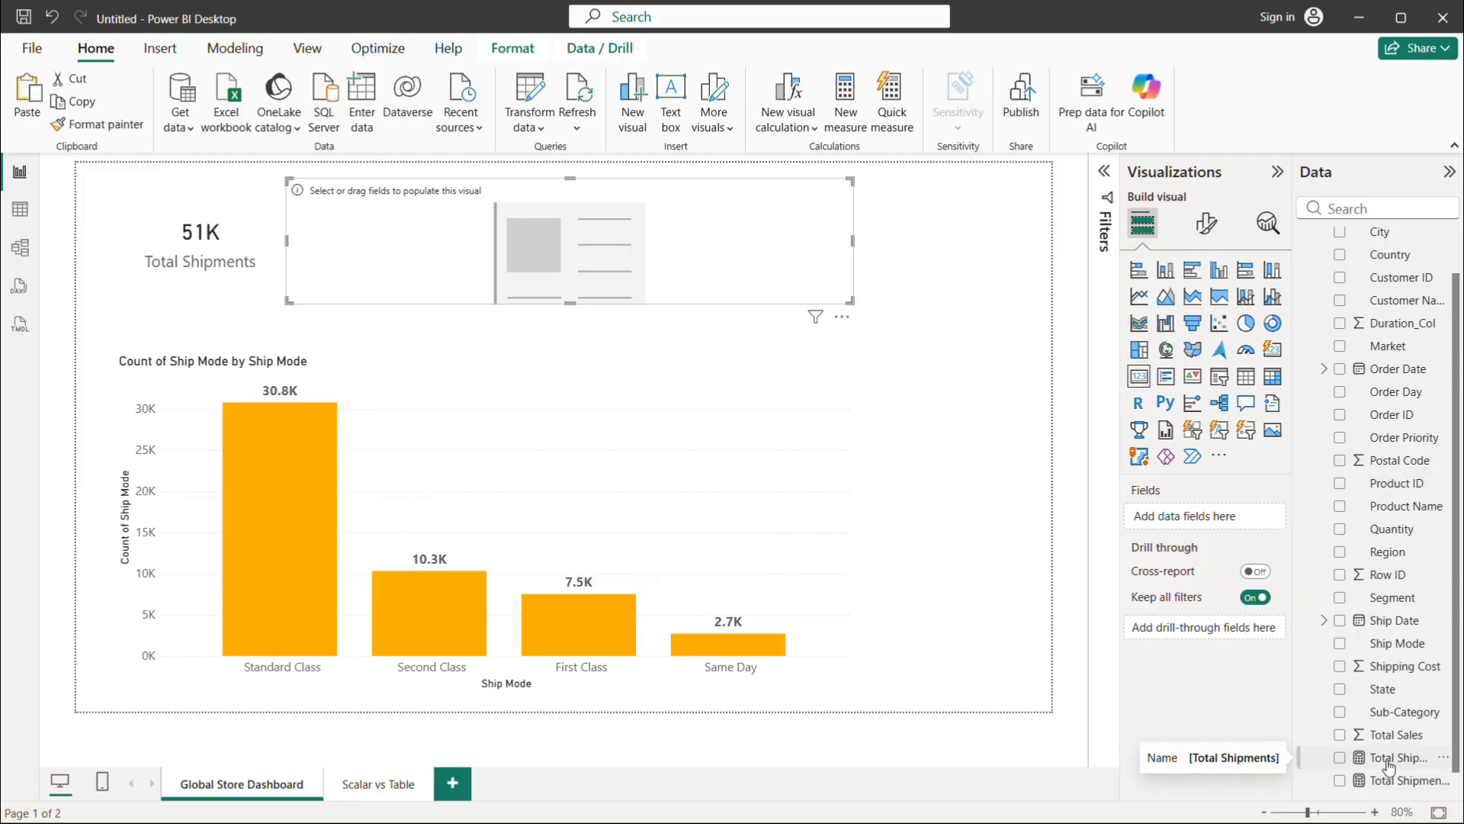
click(1340, 780)
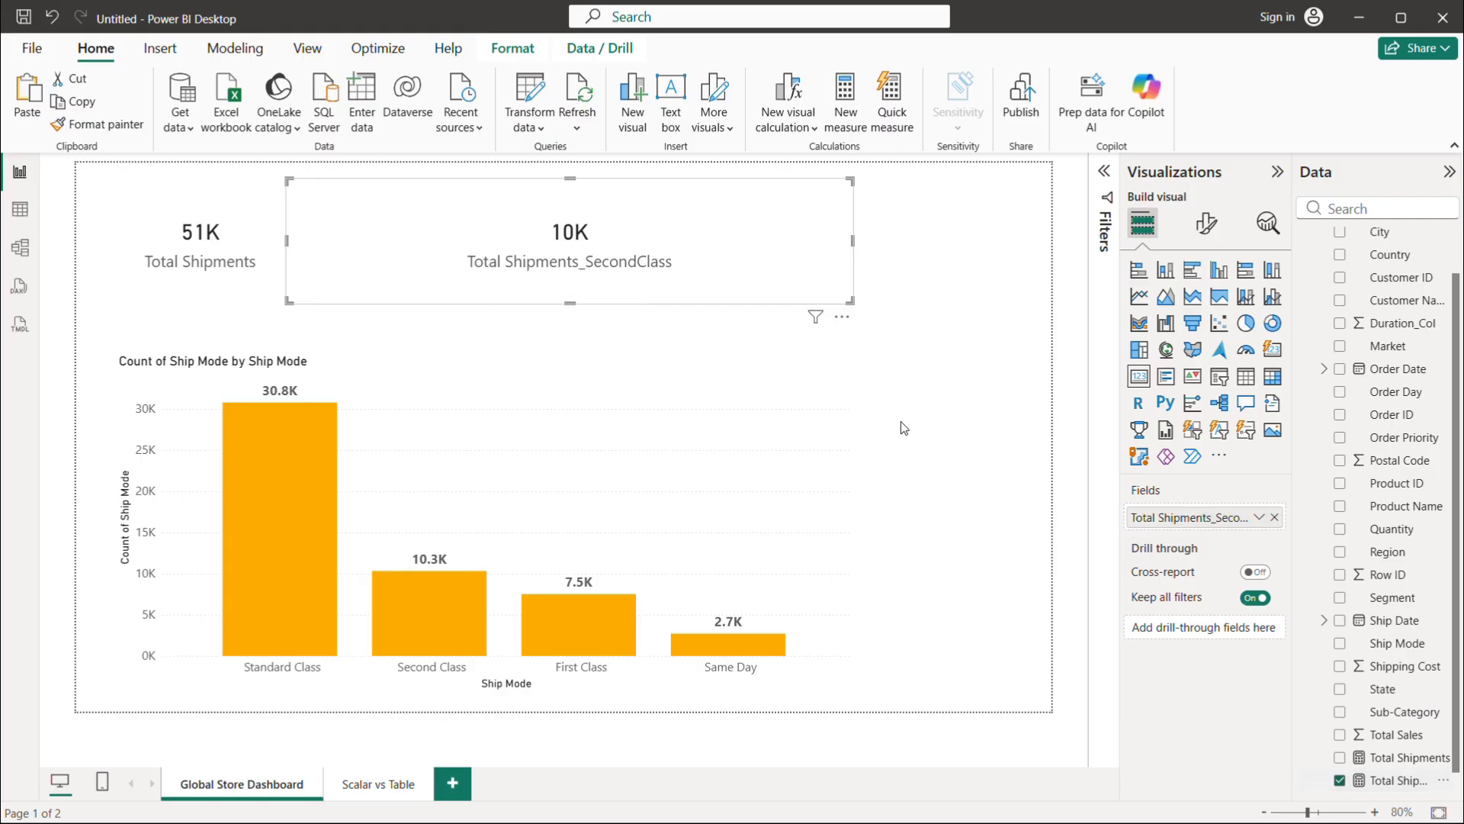
drag(851, 300, 462, 288)
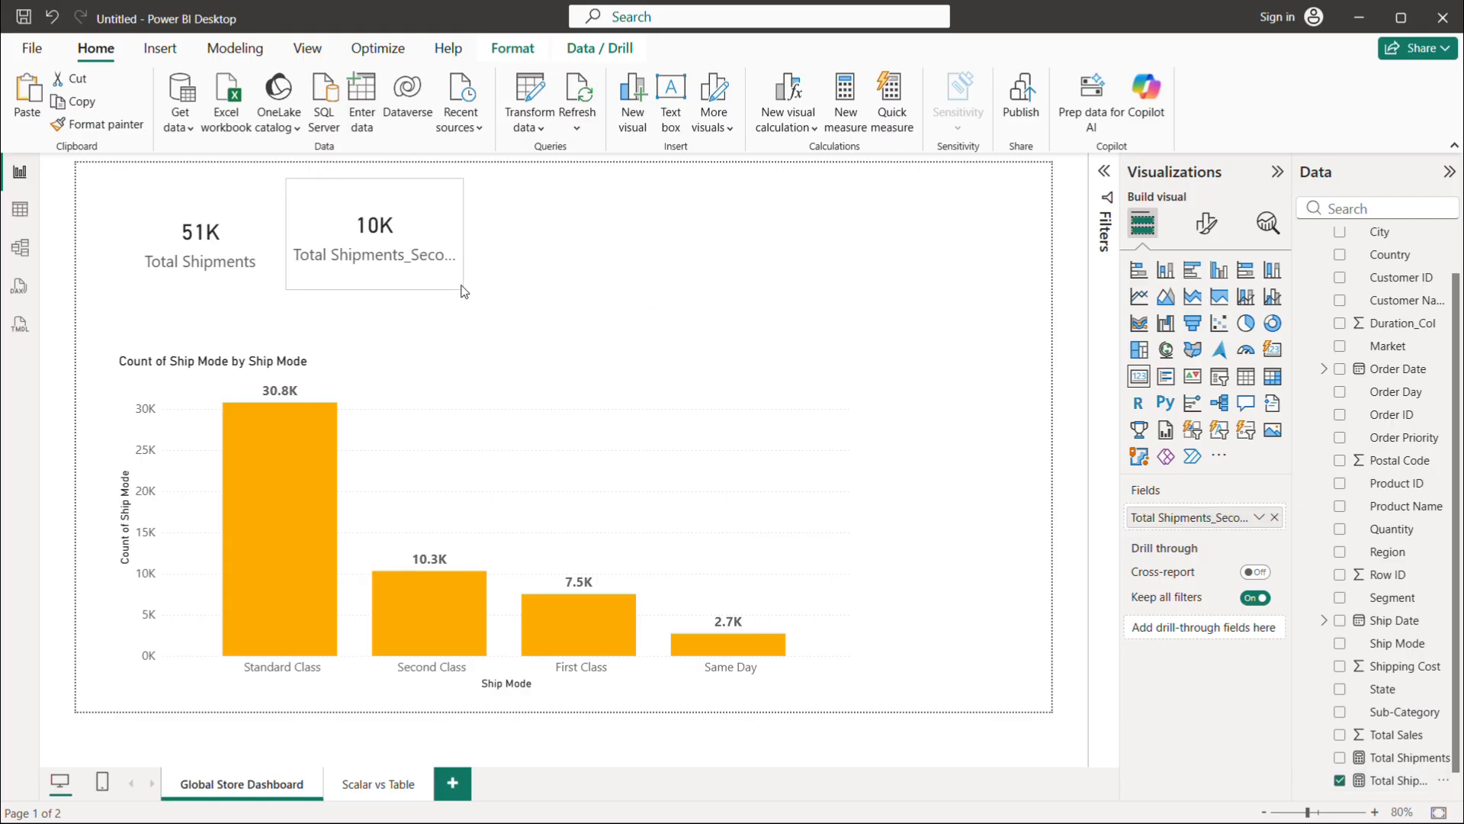
drag(384, 218, 383, 231)
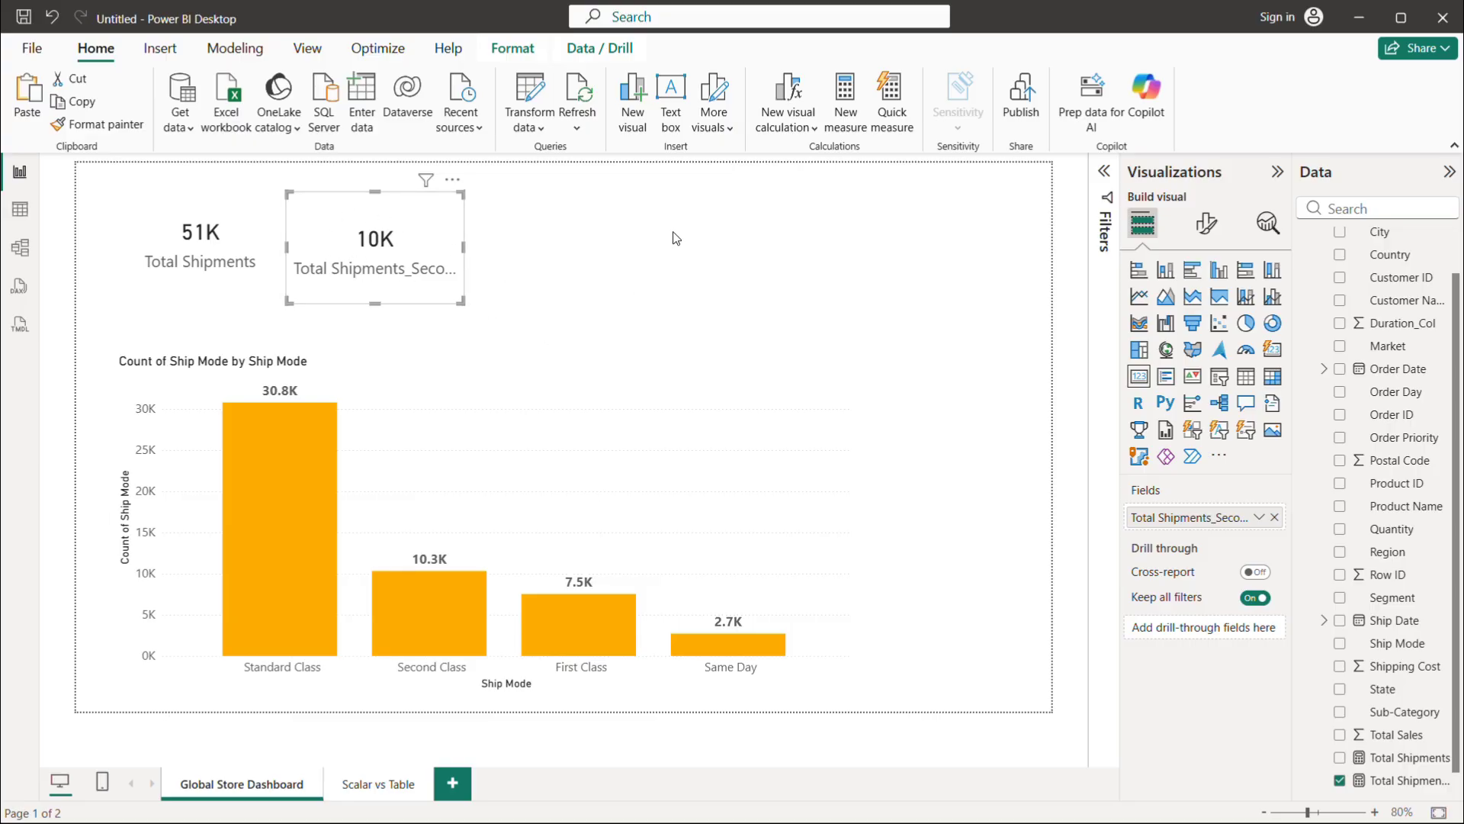
Start another measure in the Global-Superstore table and name it Total Shipment_SecondClass_CT.
scroll(1376, 441, up, 2)
scroll(1377, 441, down, 1)
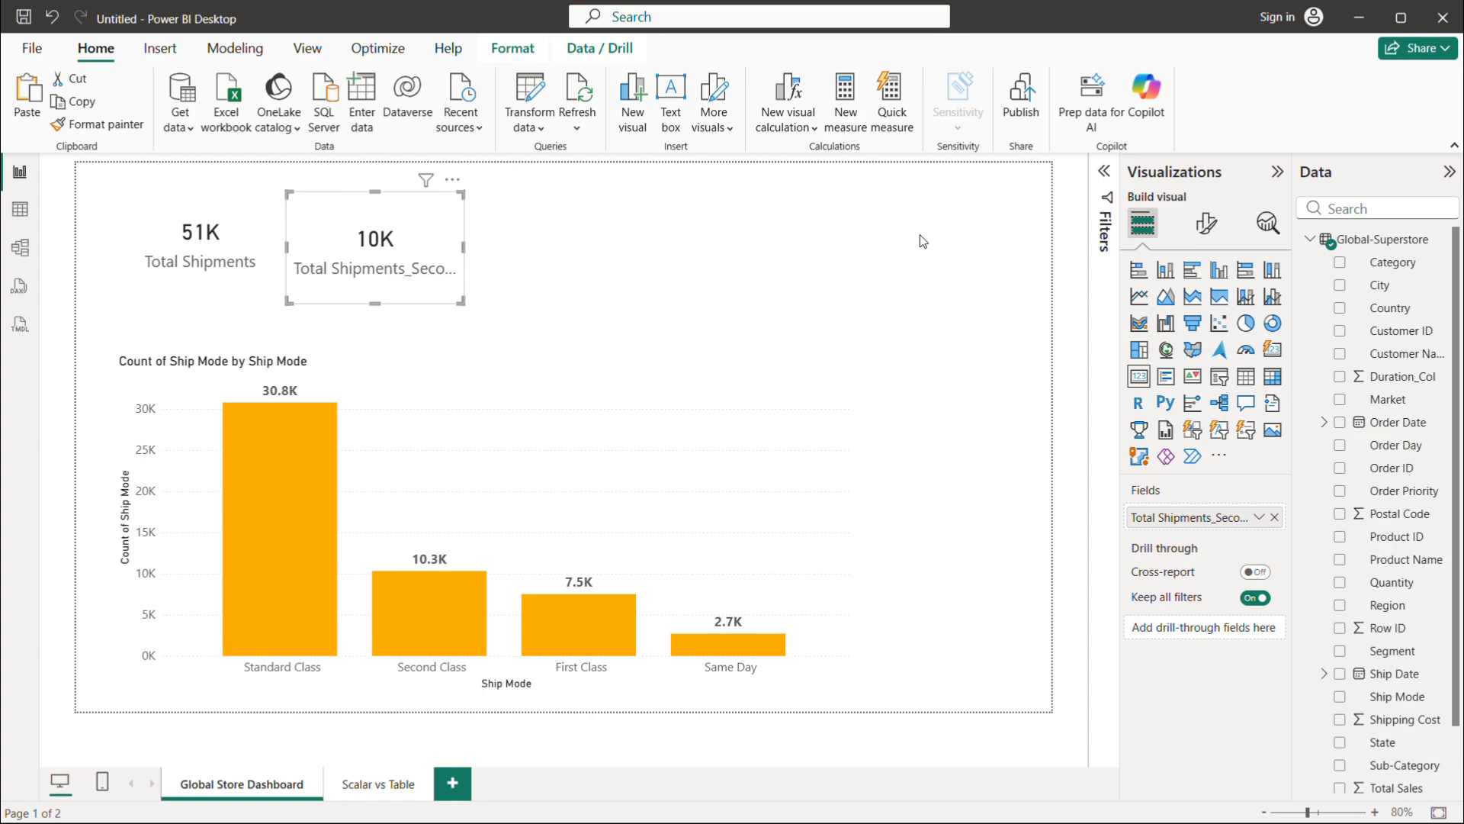
click(860, 131)
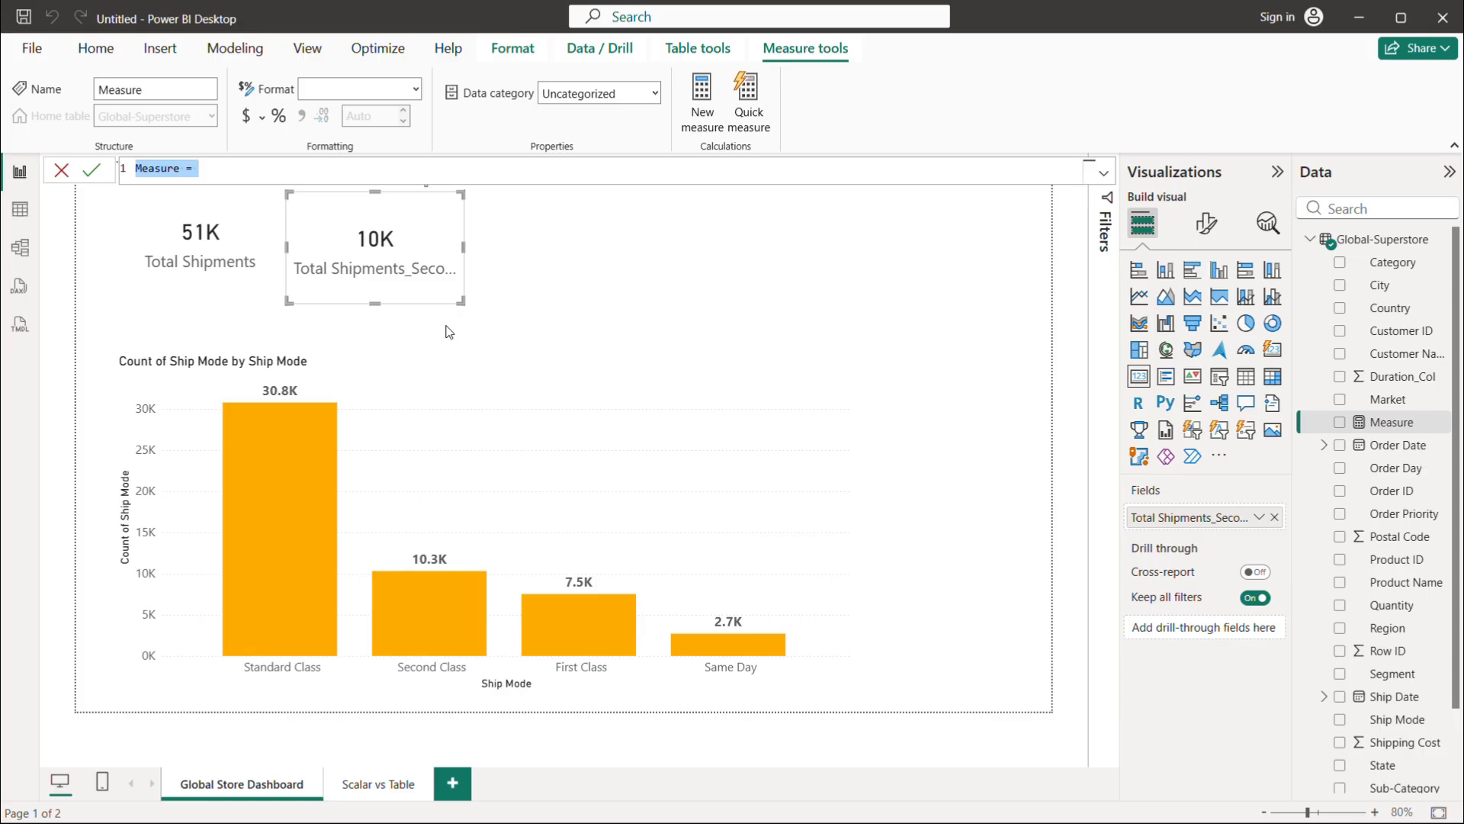
text(tota)
key(BackSpace)
key(BackSpace)
key(BackSpace)
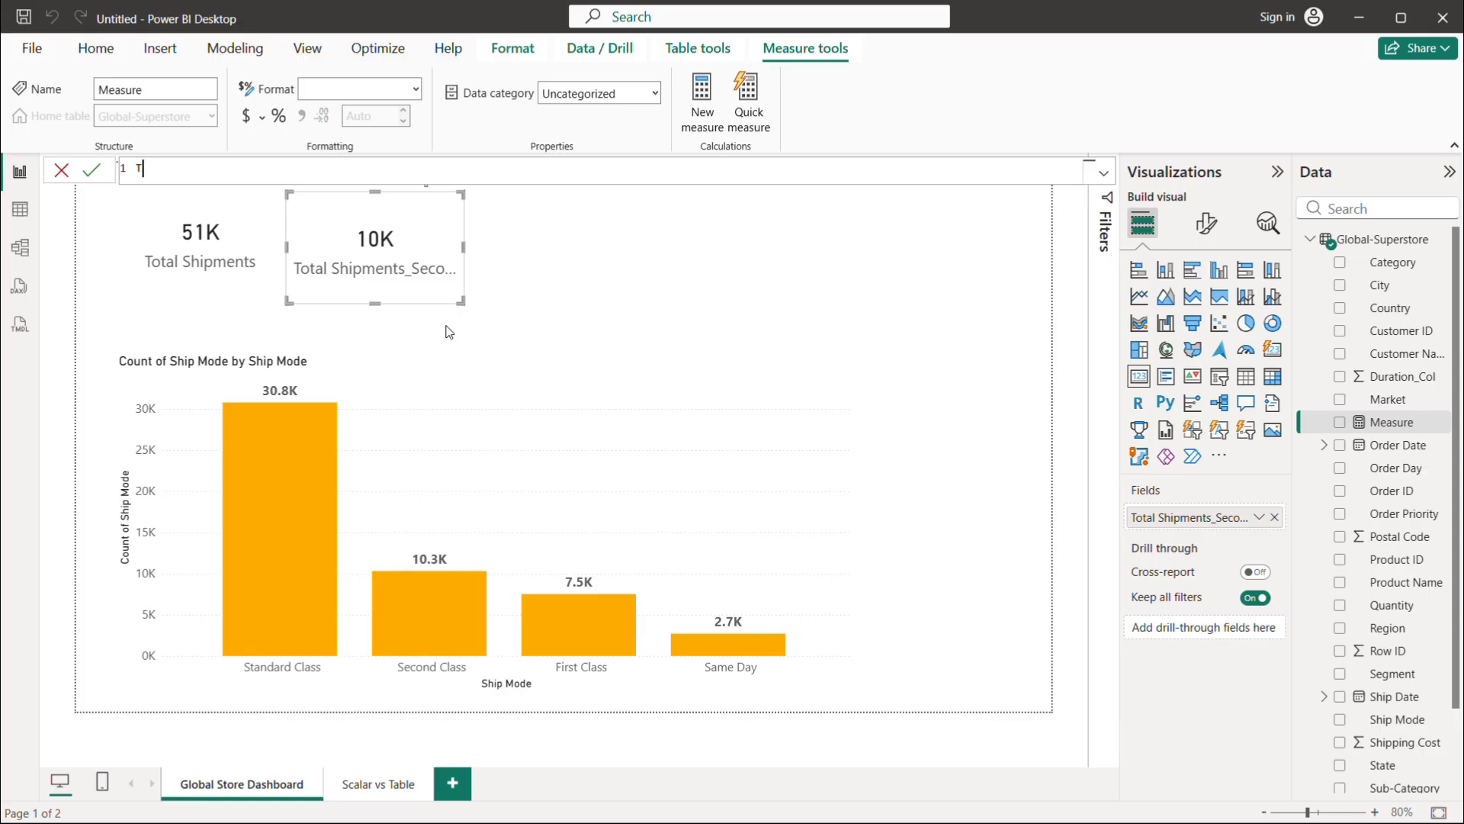
text(otal)
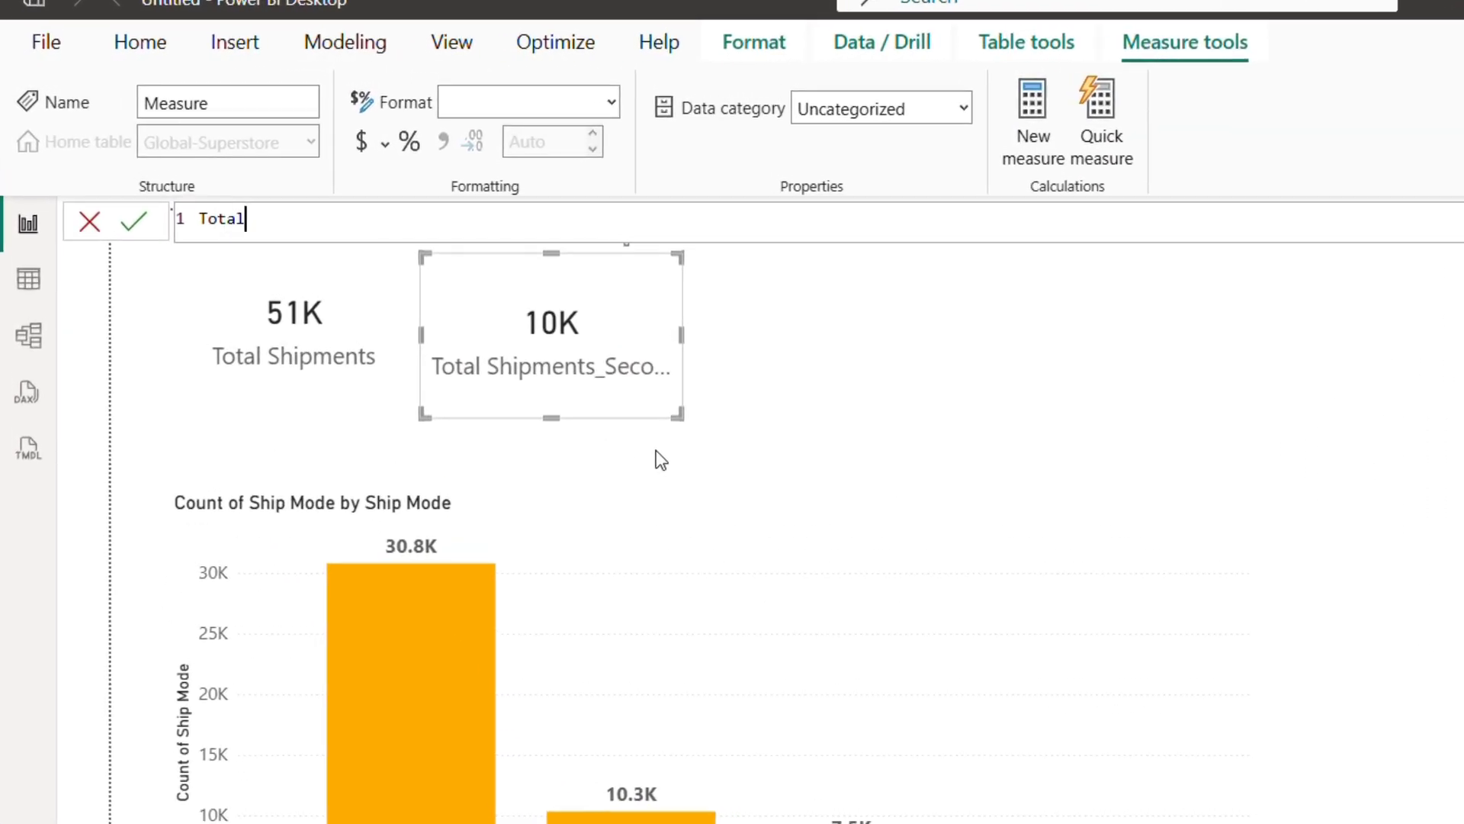
text( Shipment_SecondCla)
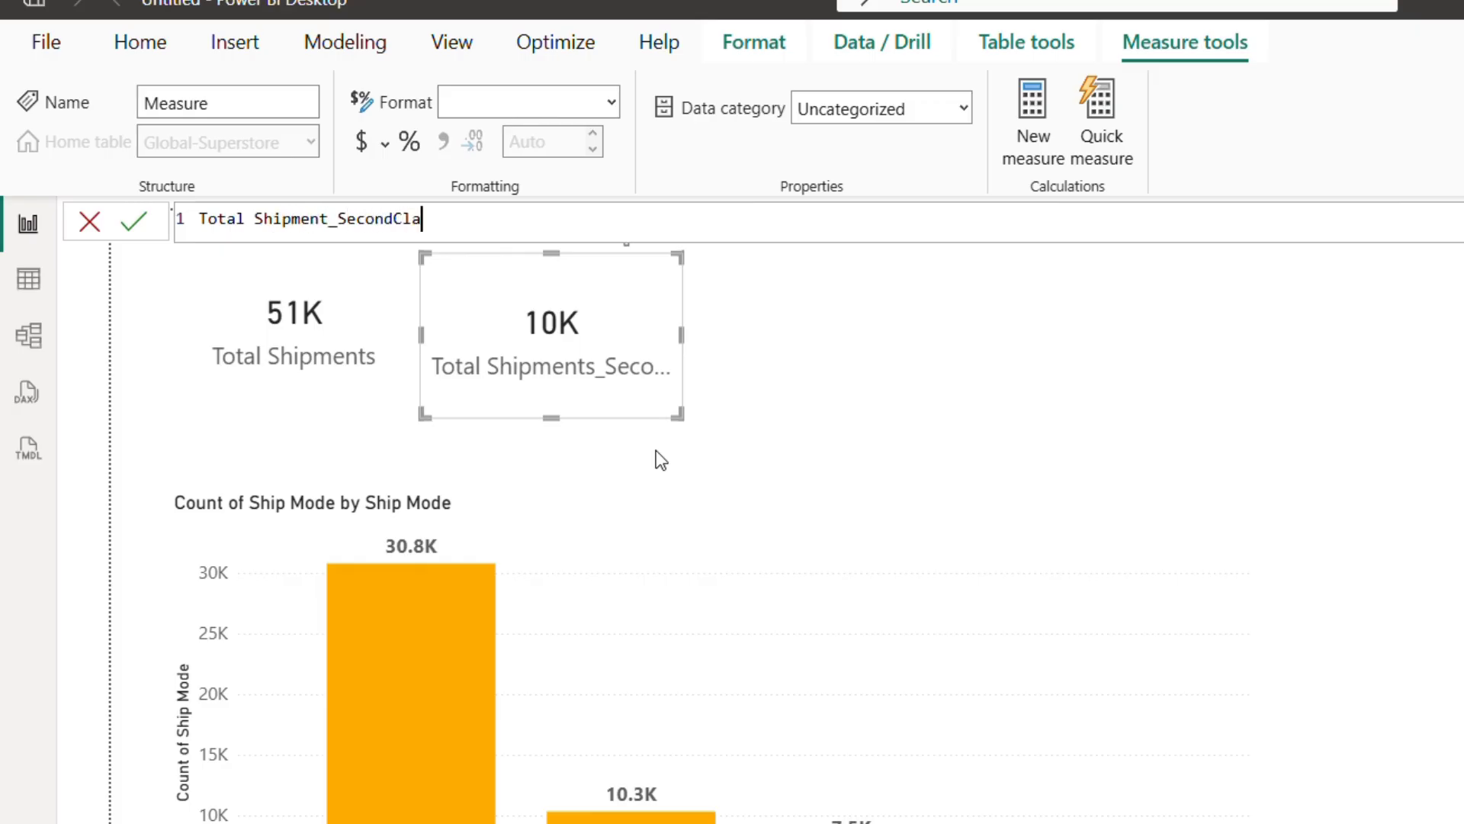
text(ss_CTl)
Begin the new measure's formula with CALCULATETABLE, using 'Global-Superstore' as its table argument.
text(c)
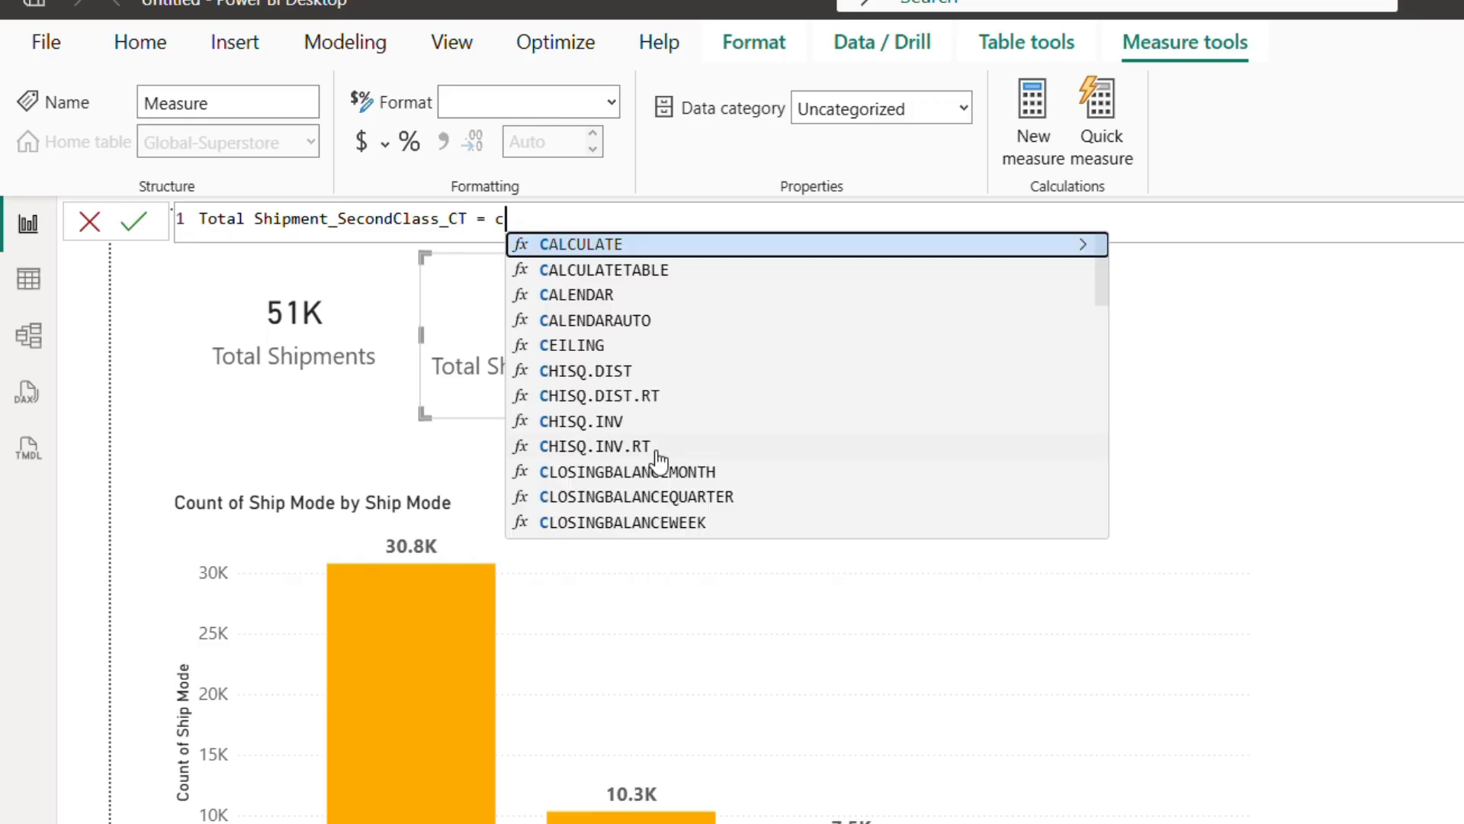
text(al)
key(Down)
key(Tab)
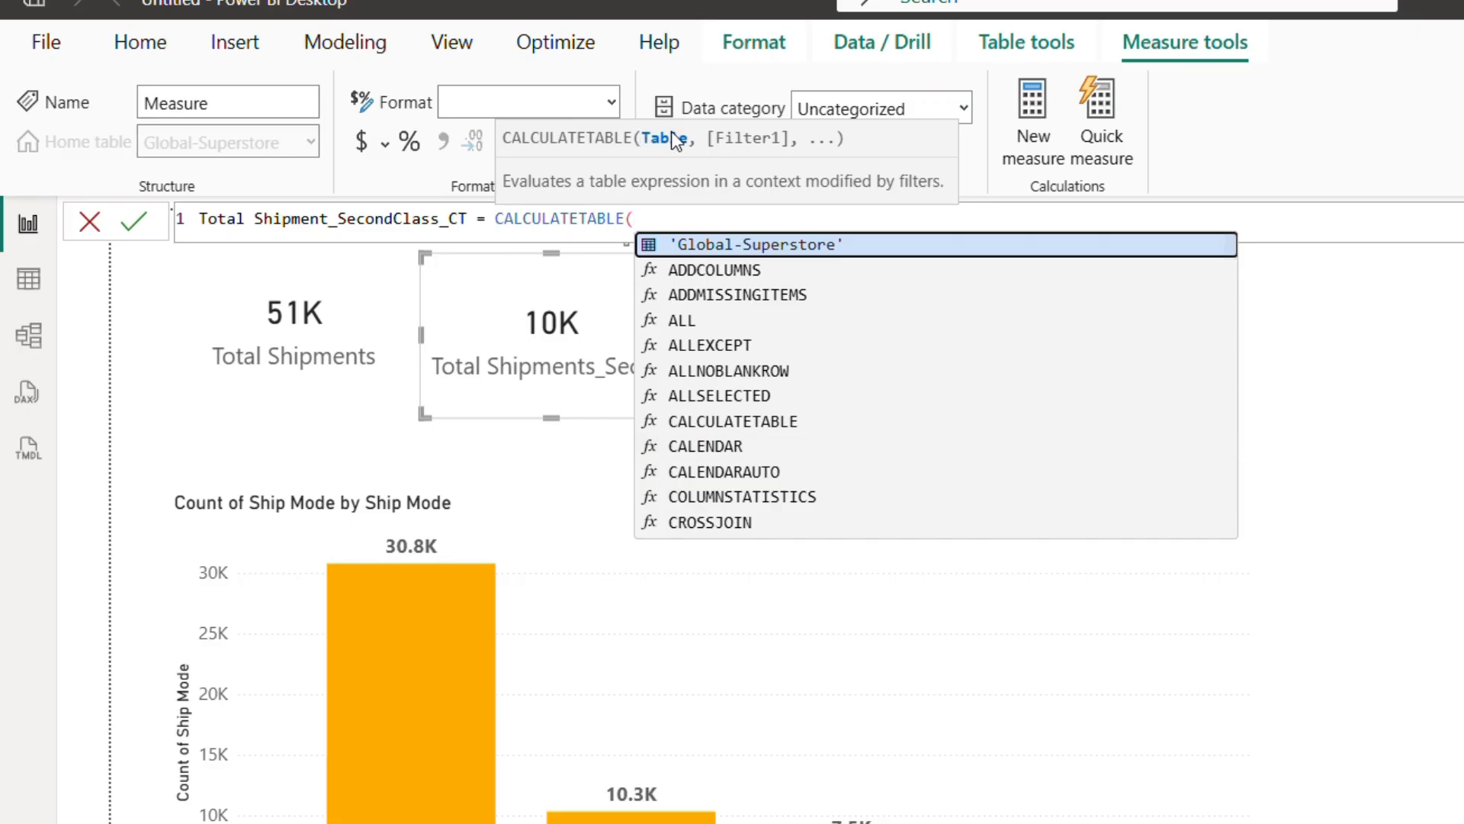
text(go)
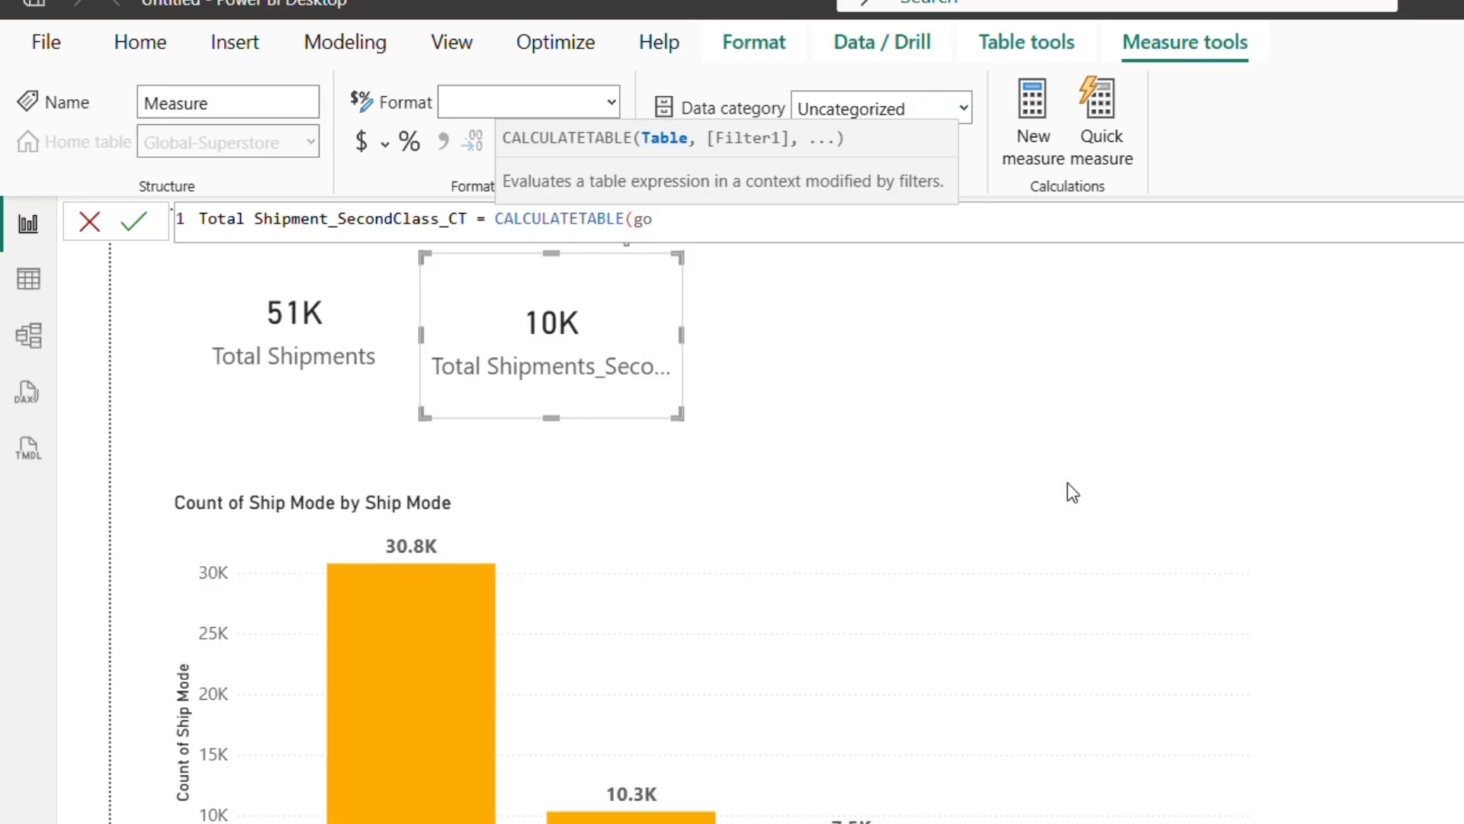
text(l)
key(BackSpace)
key(BackSpace)
text(lo)
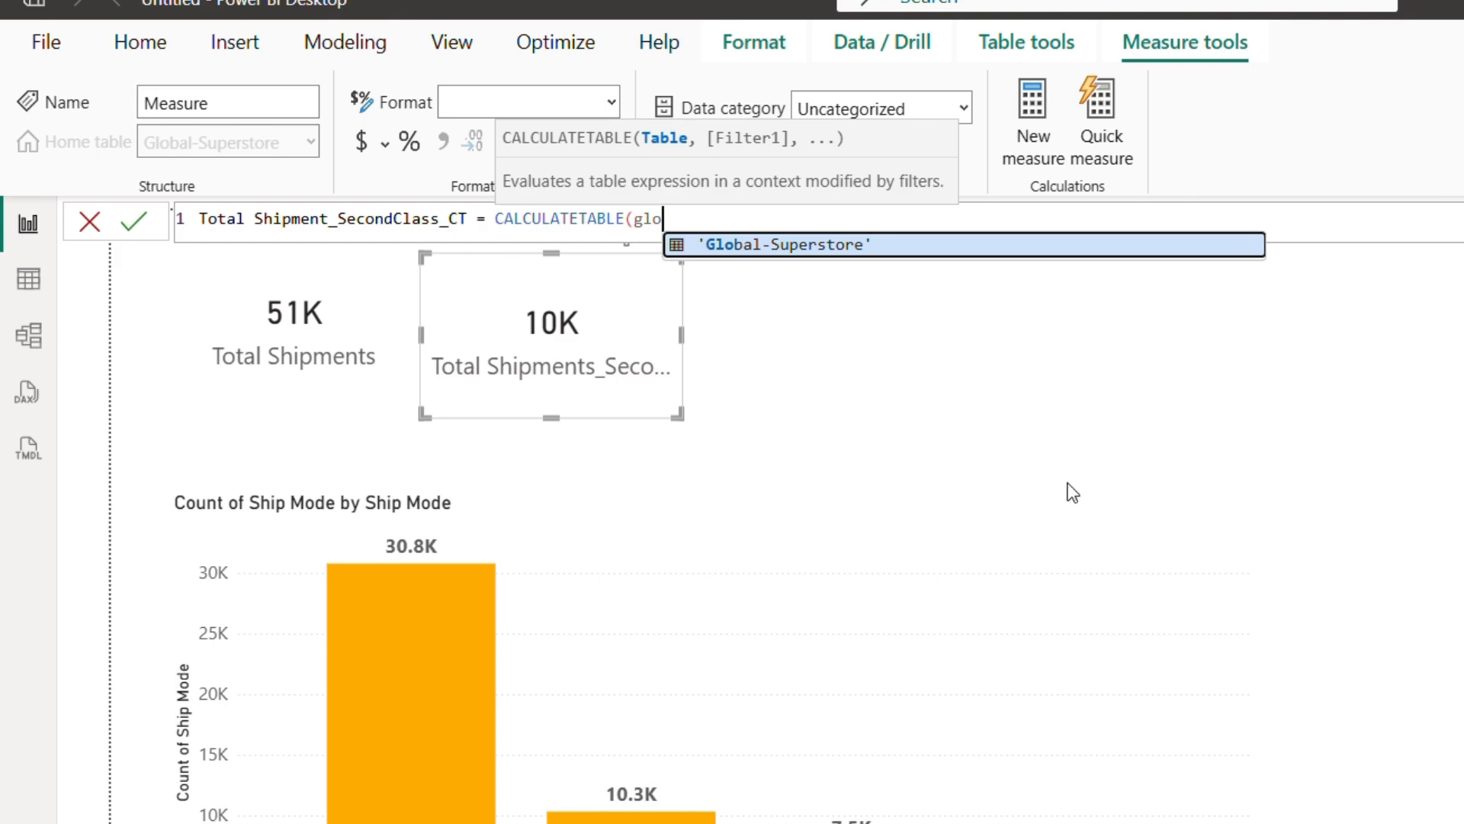
key(Tab)
text(,)
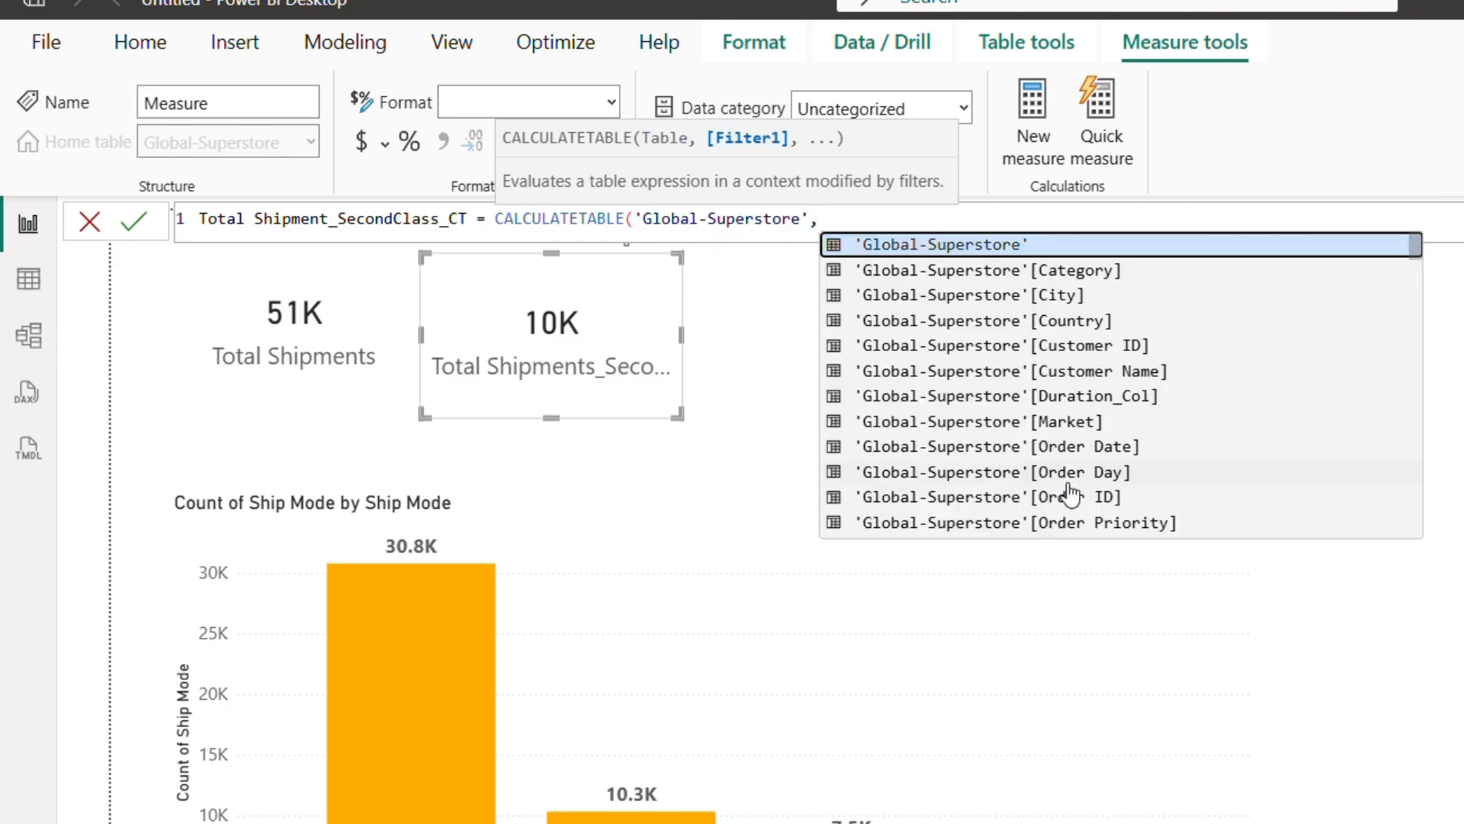
Add the filter 'Global-Superstore'[Ship Mode]="Second Class" to CALCULATETABLE and try to commit it as a measure.
text(ship)
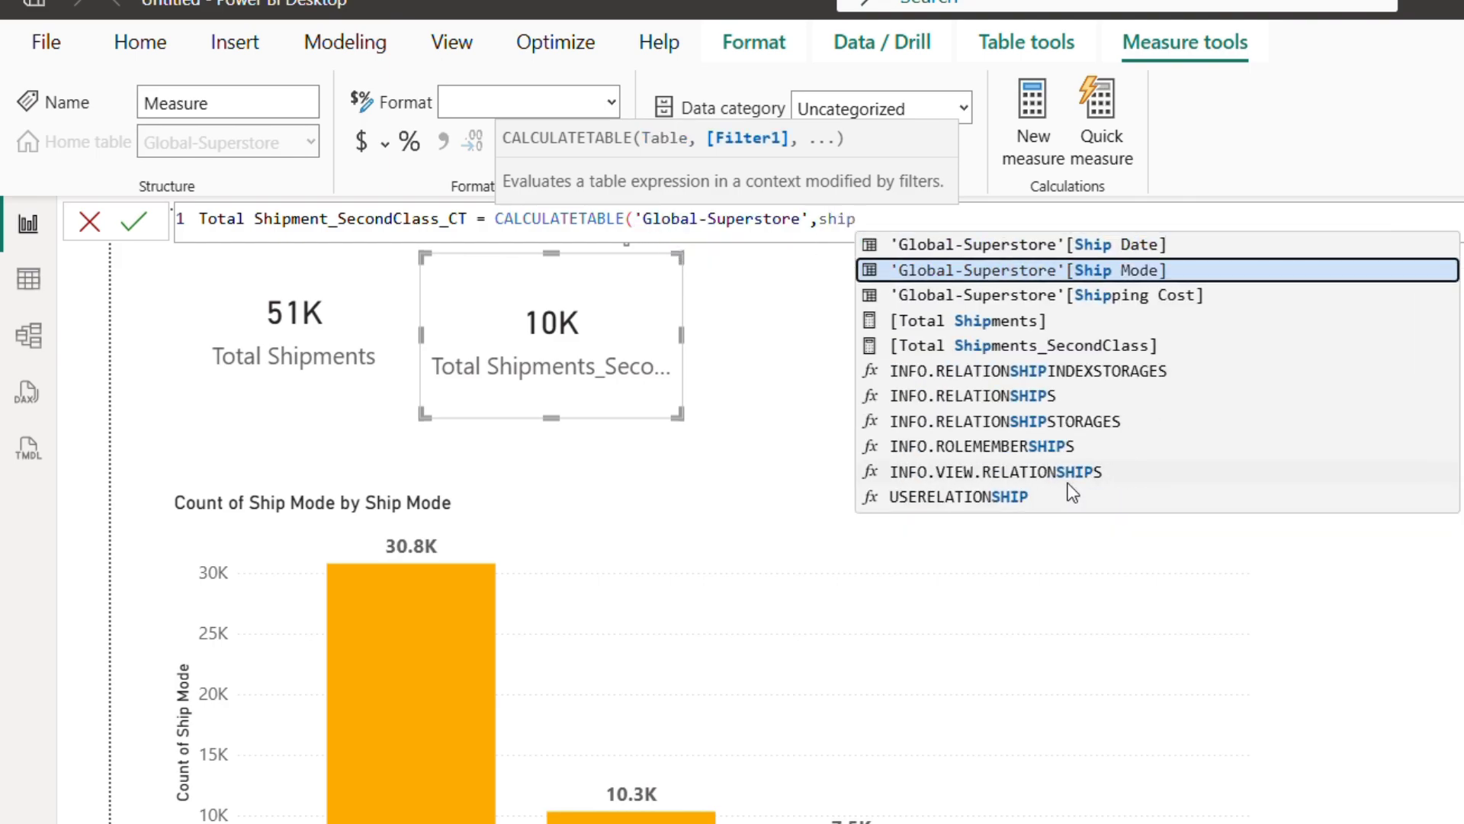
key(Tab)
text(=)
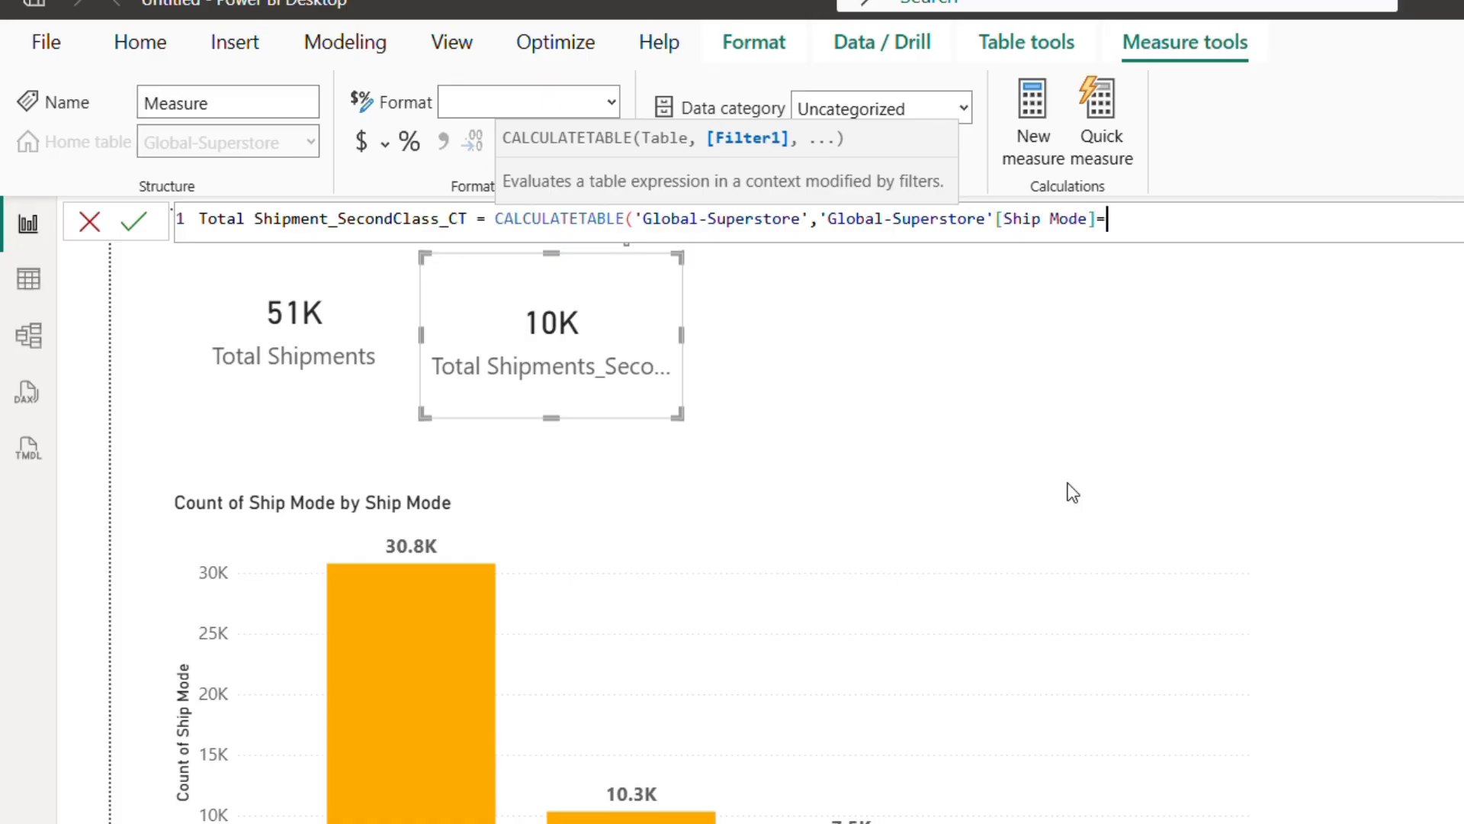
text("Second Class")
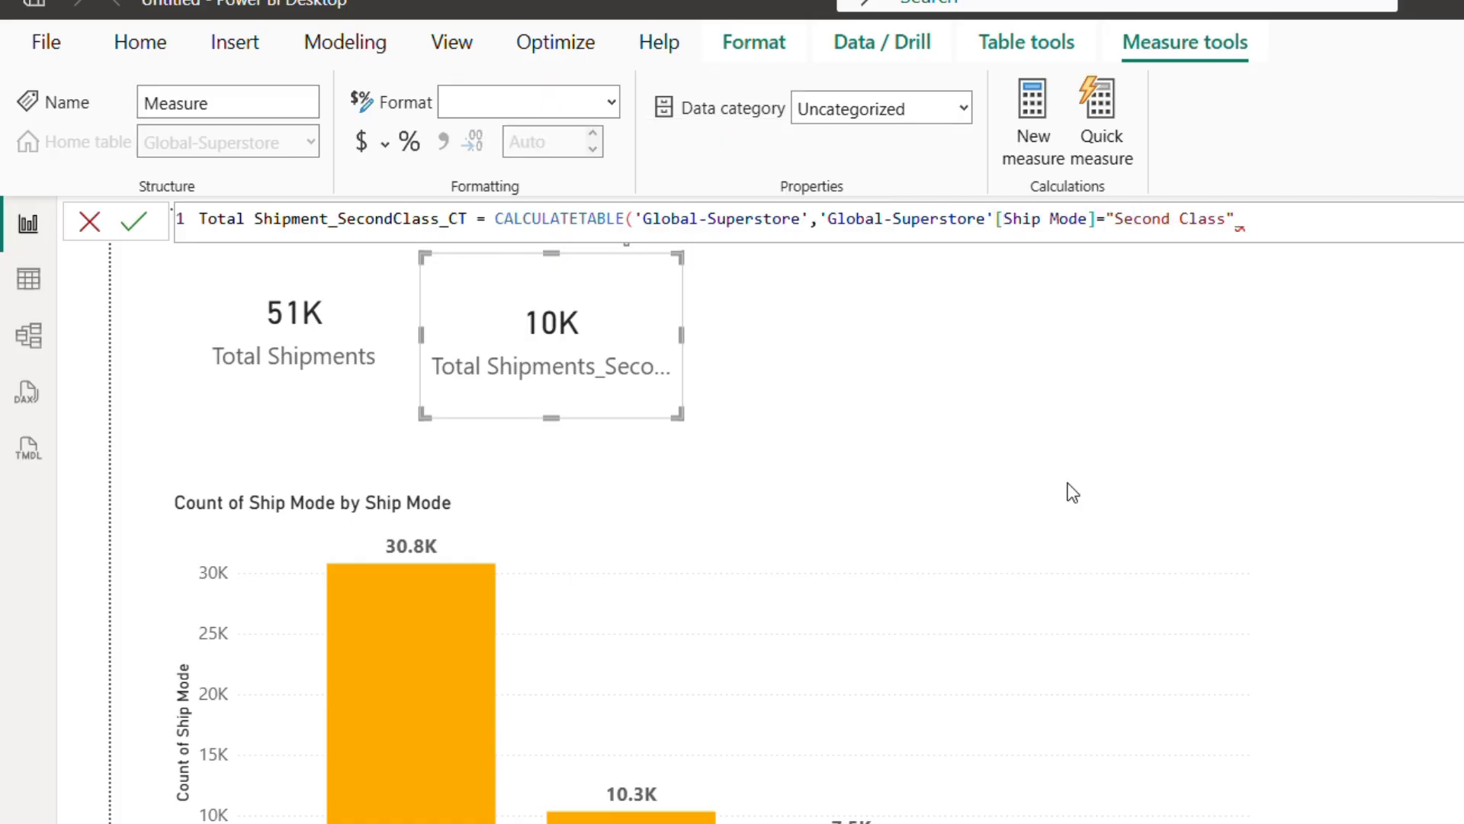
text())
key(Return)
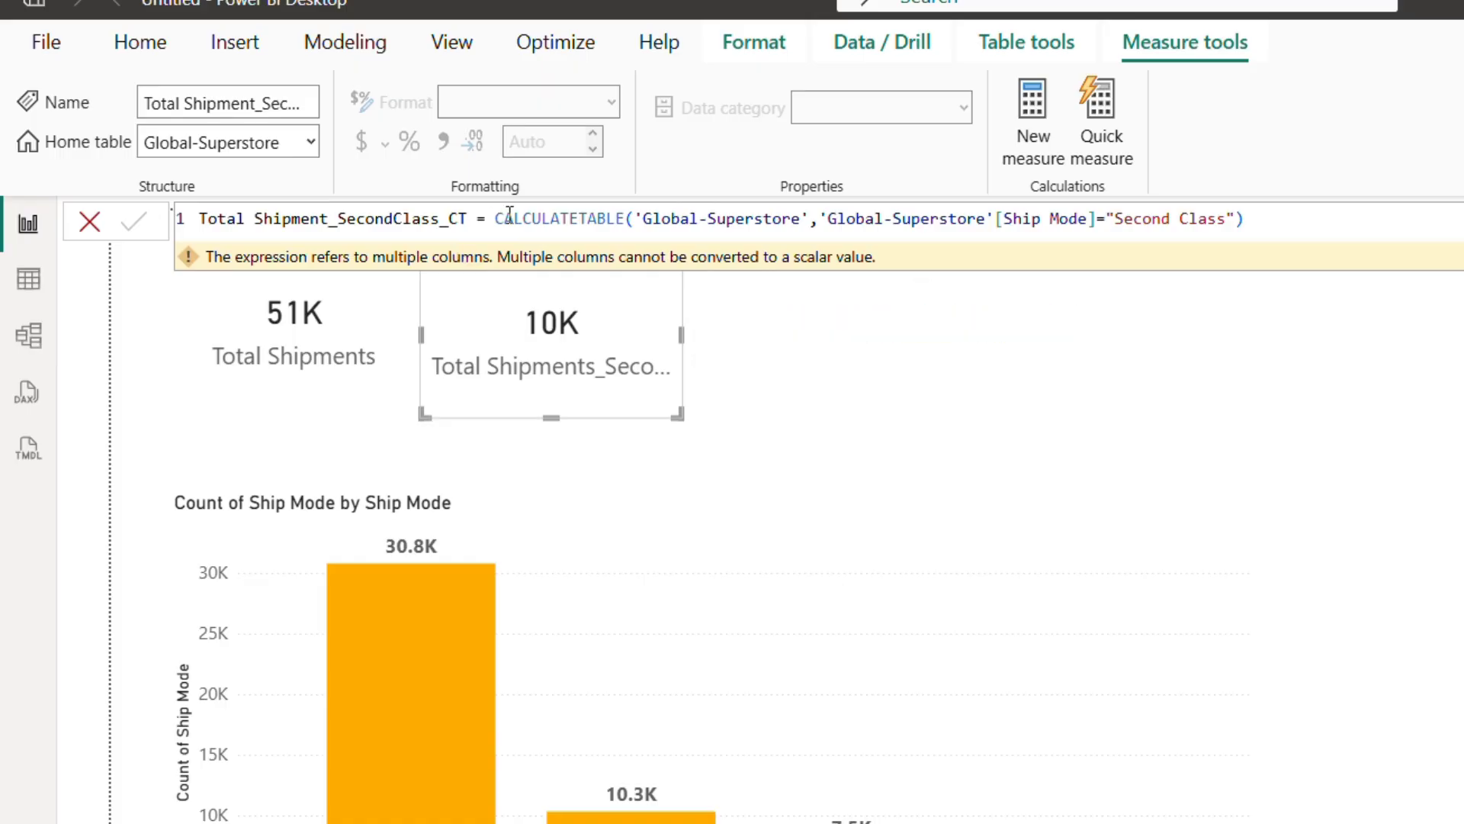
Copy the entire Total Shipment_SecondClass_CT expression and clear it from the measure's formula.
drag(496, 219, 630, 226)
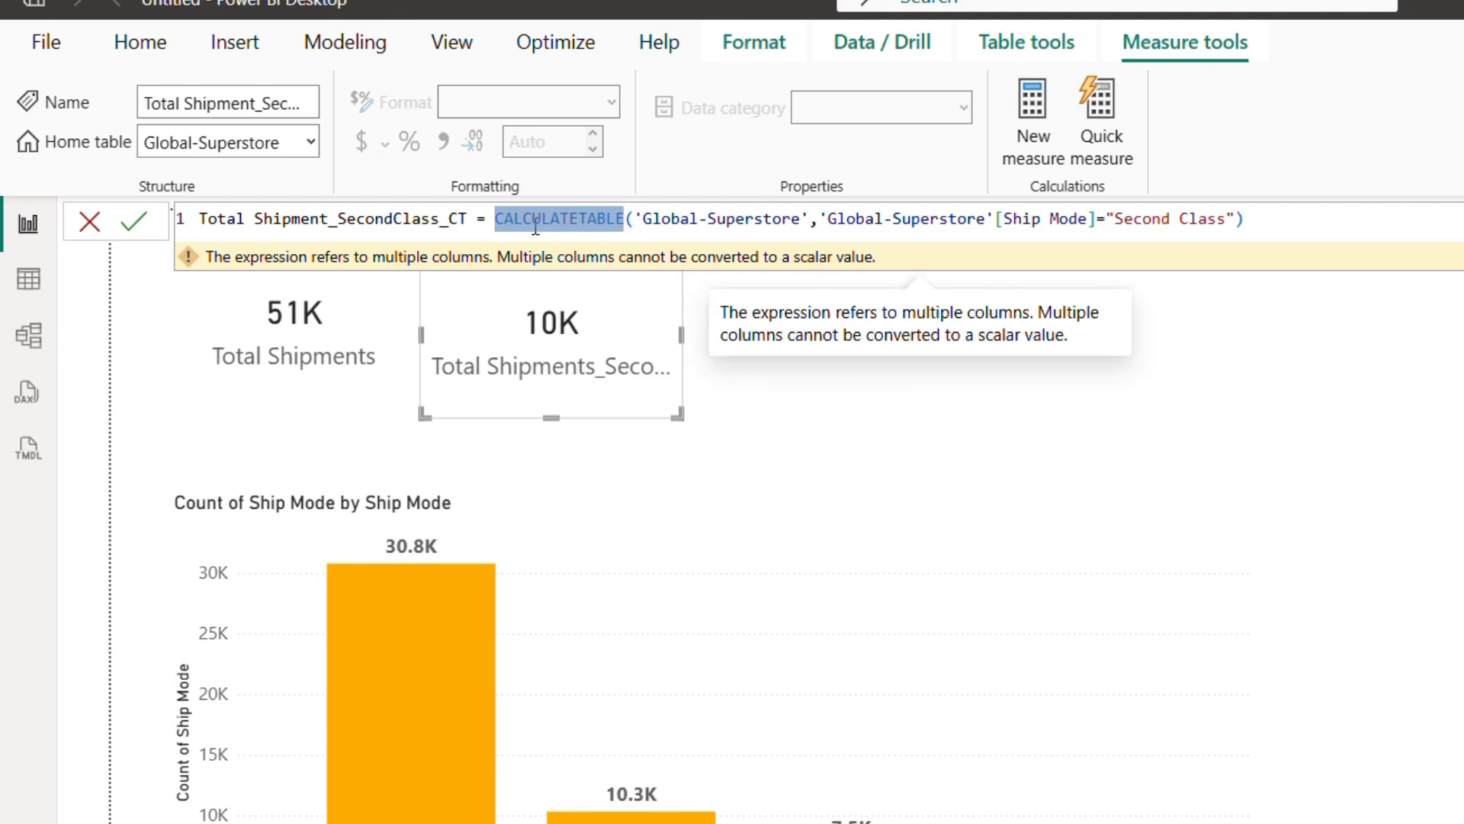
click(498, 229)
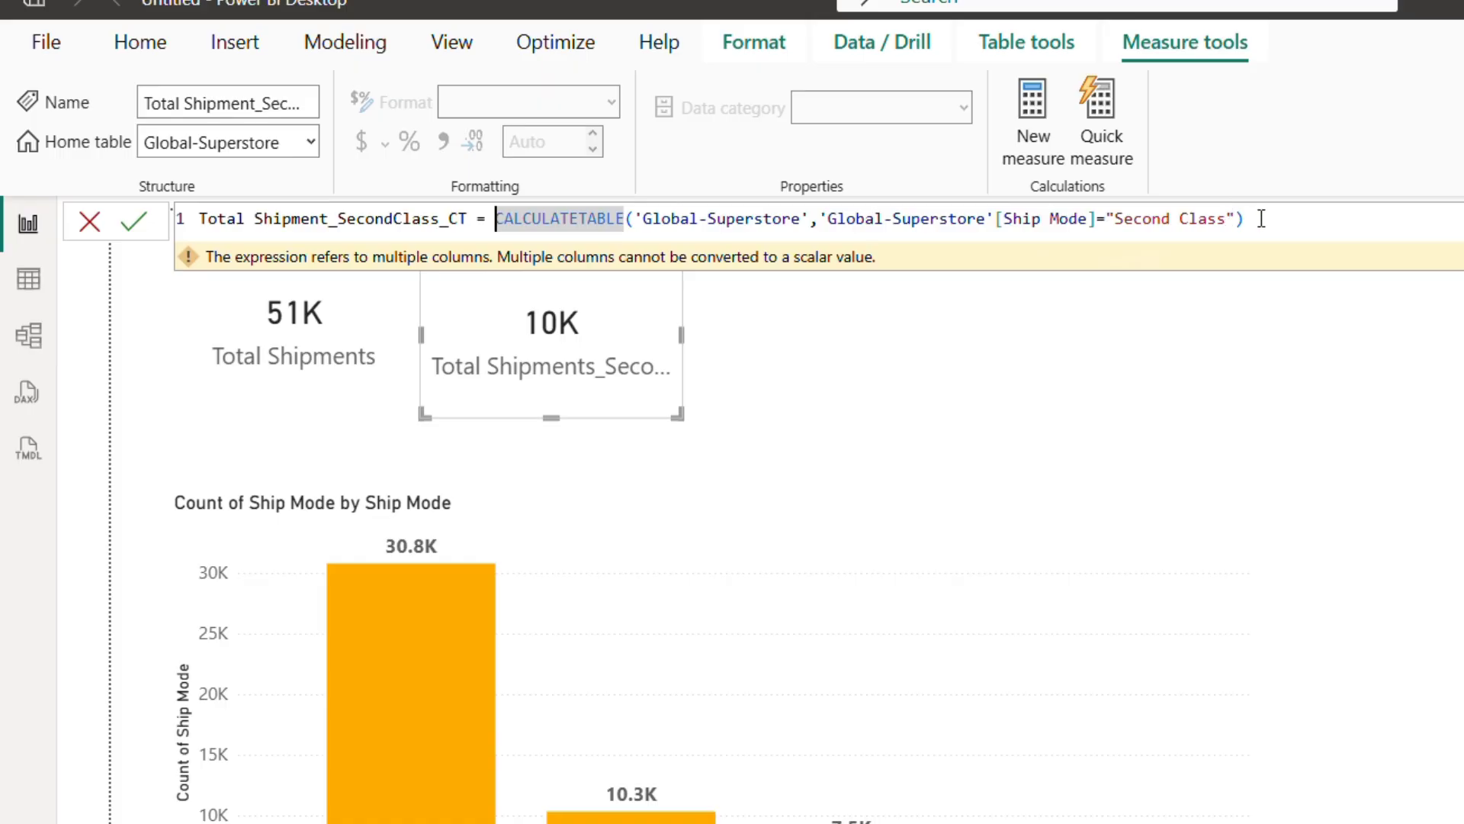
drag(1246, 219, 63, 191)
key(ctrl+c)
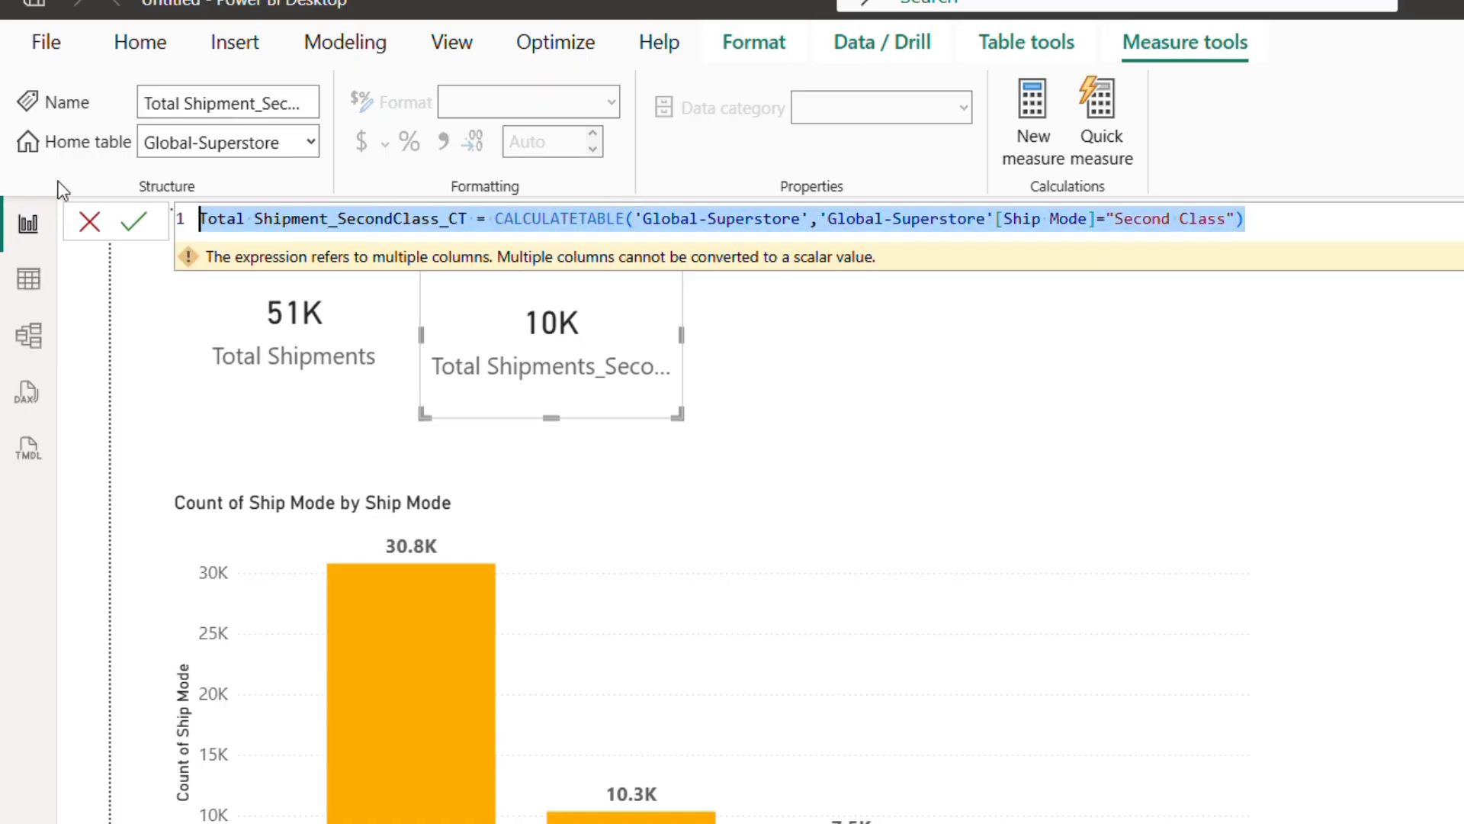
key(BackSpace)
Create a new calculated table from the copied Total Shipment_SecondClass_CT CALCULATETABLE expression and commit it.
click(348, 54)
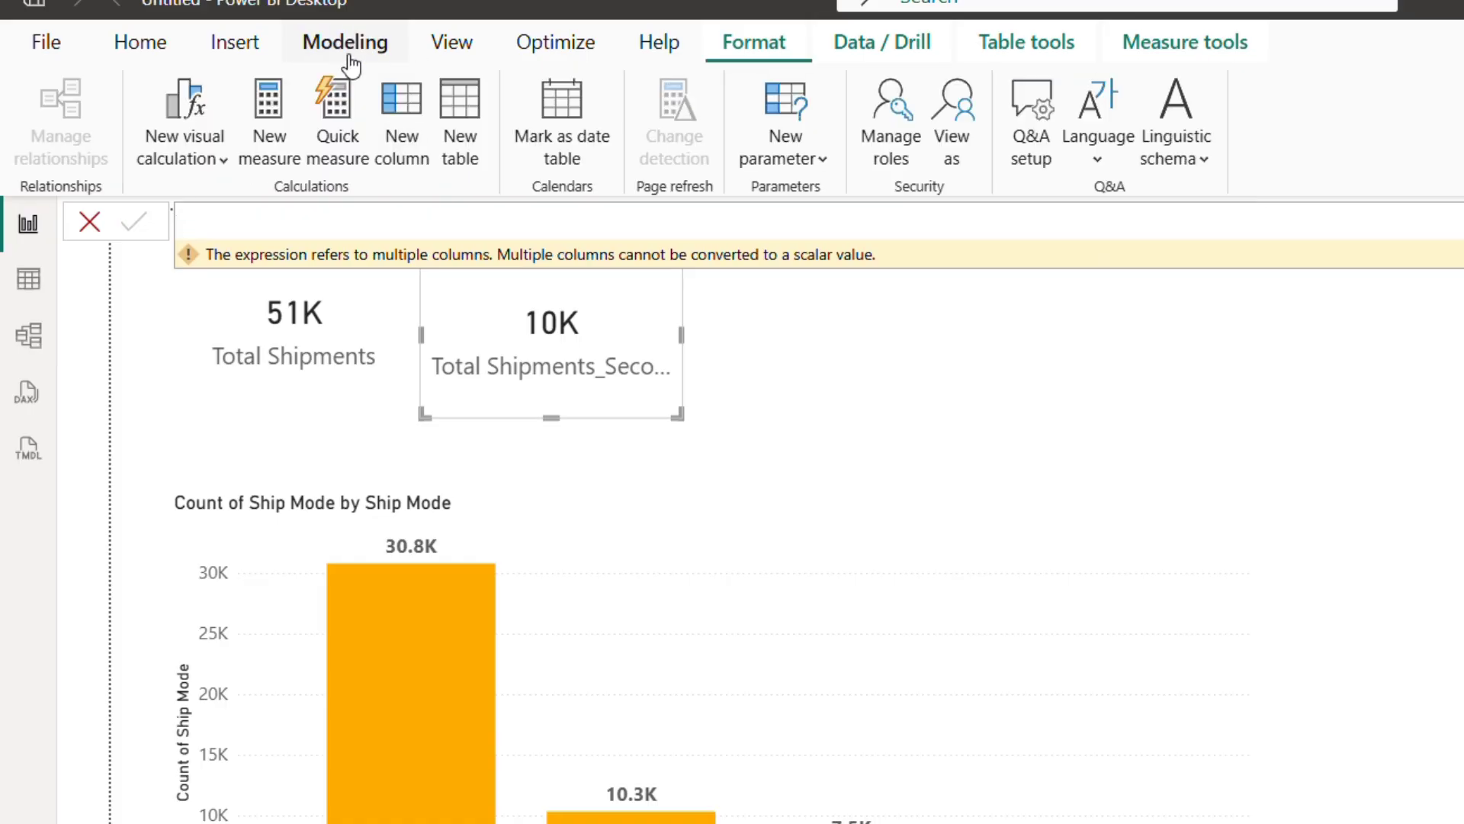
click(466, 153)
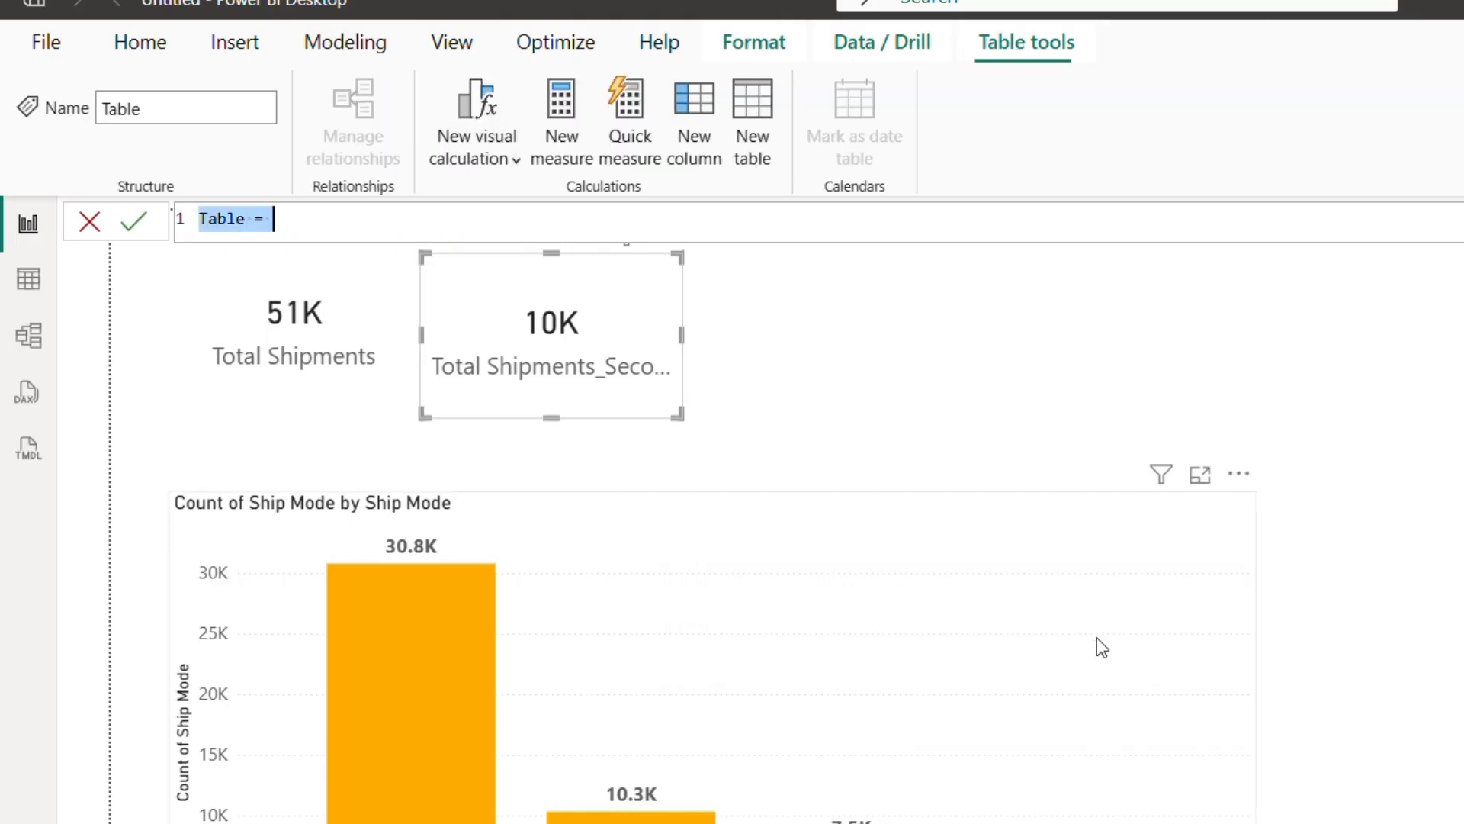
key(ctrl+v)
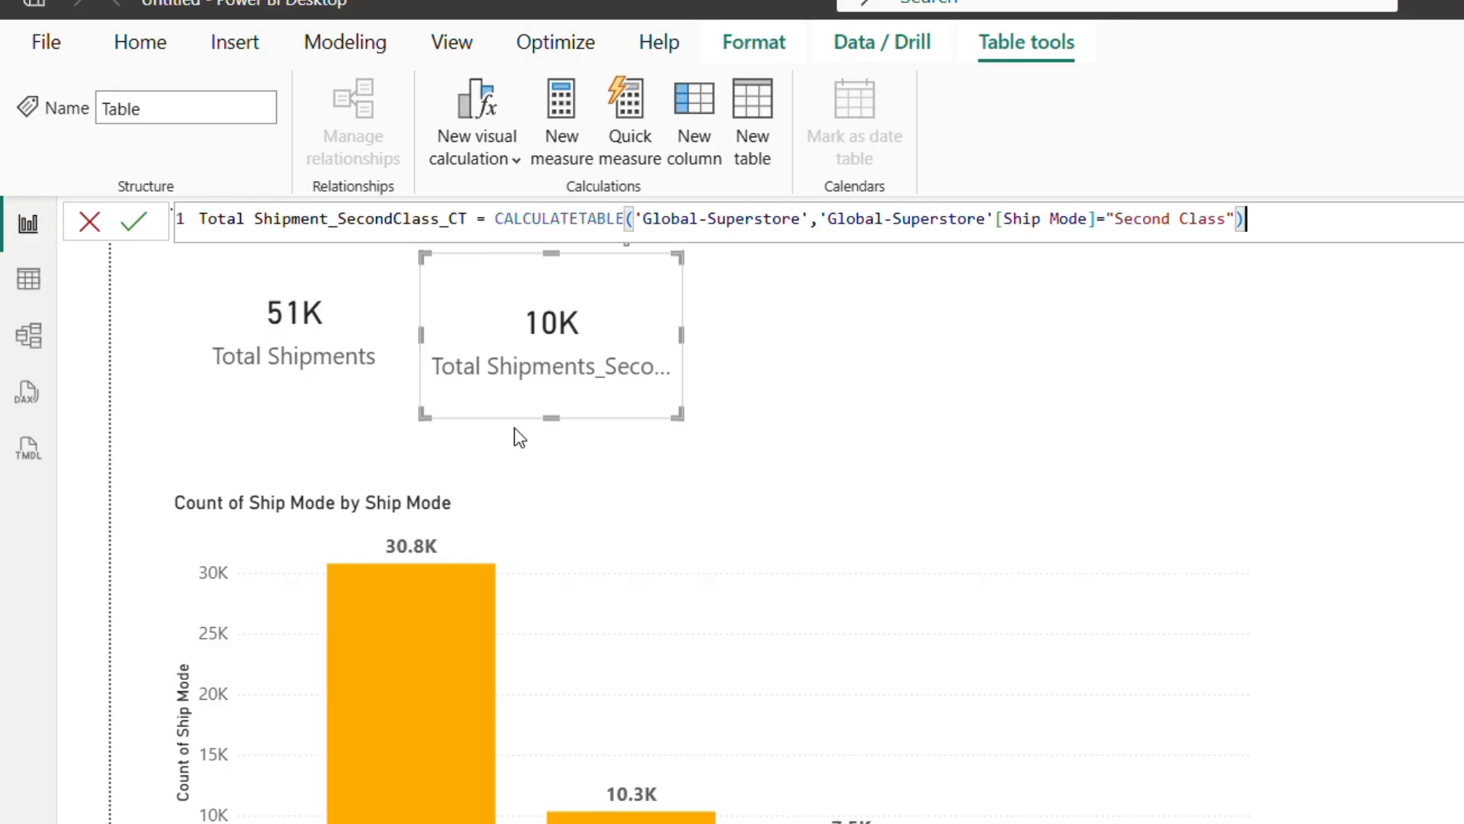
click(142, 228)
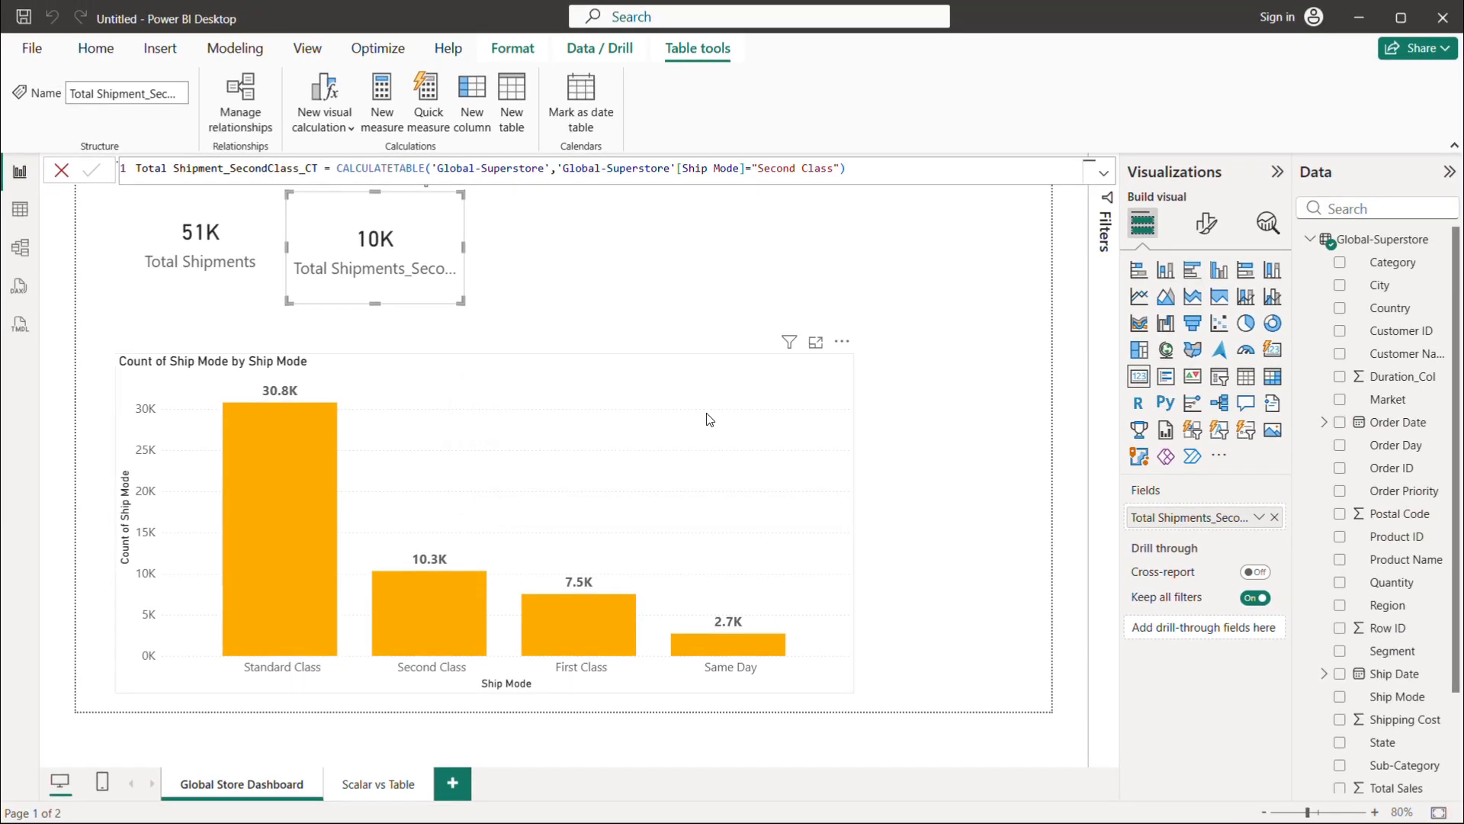
Add a table visual beside the cards showing Ship Mode from the Total Shipment_SecondClass_CT table.
click(1311, 239)
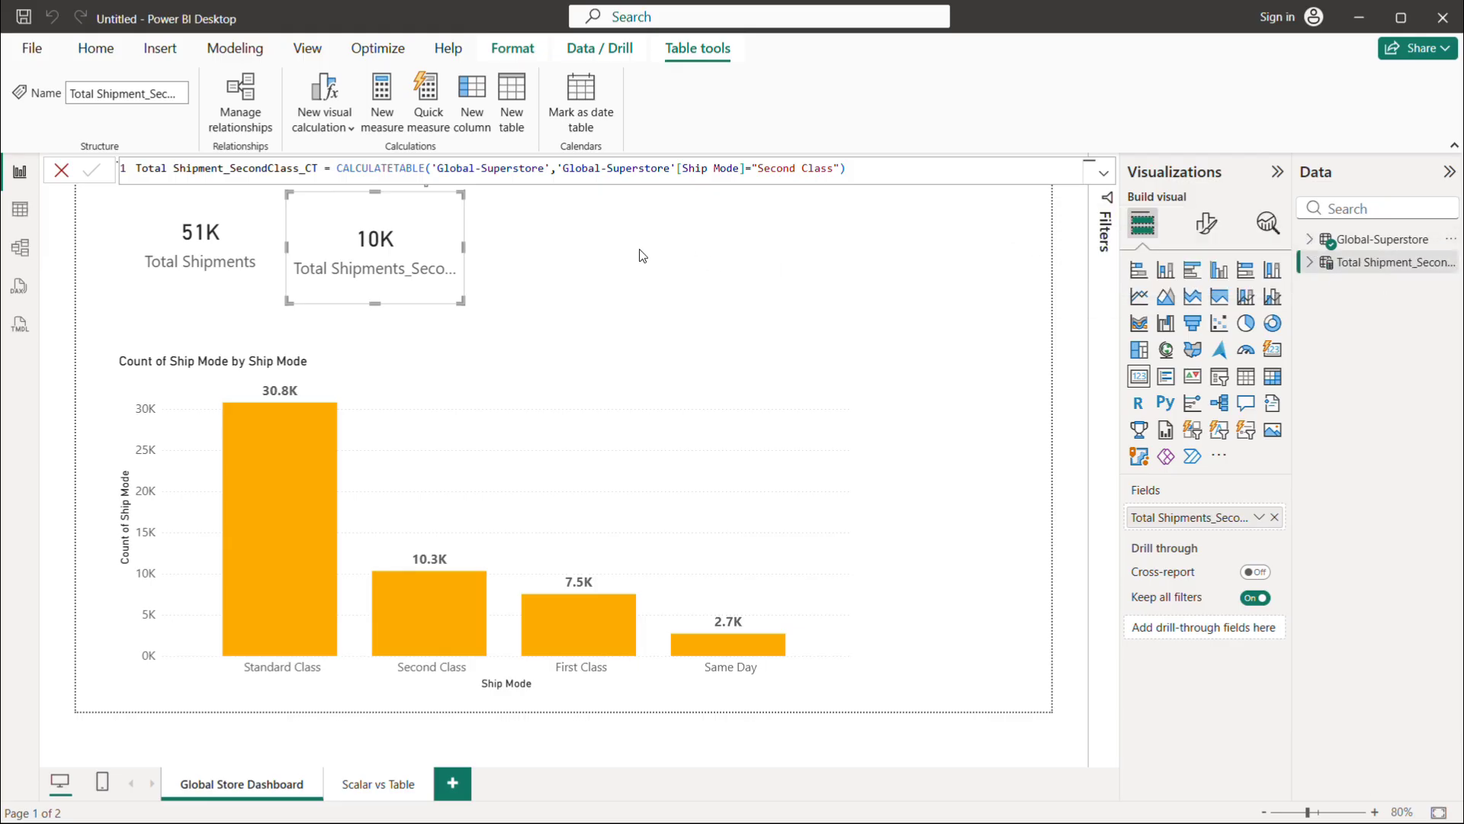
click(619, 240)
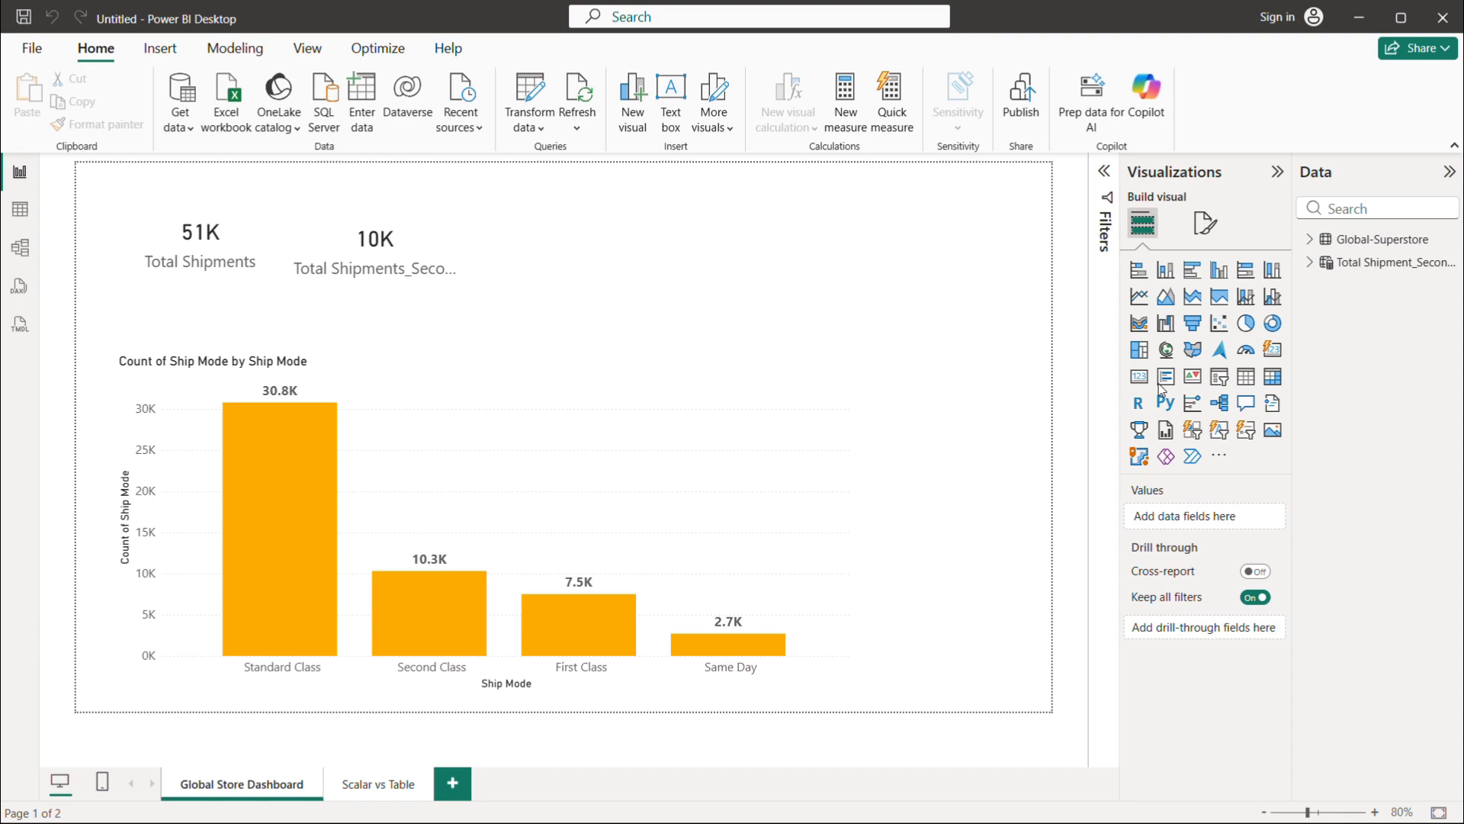
click(1246, 376)
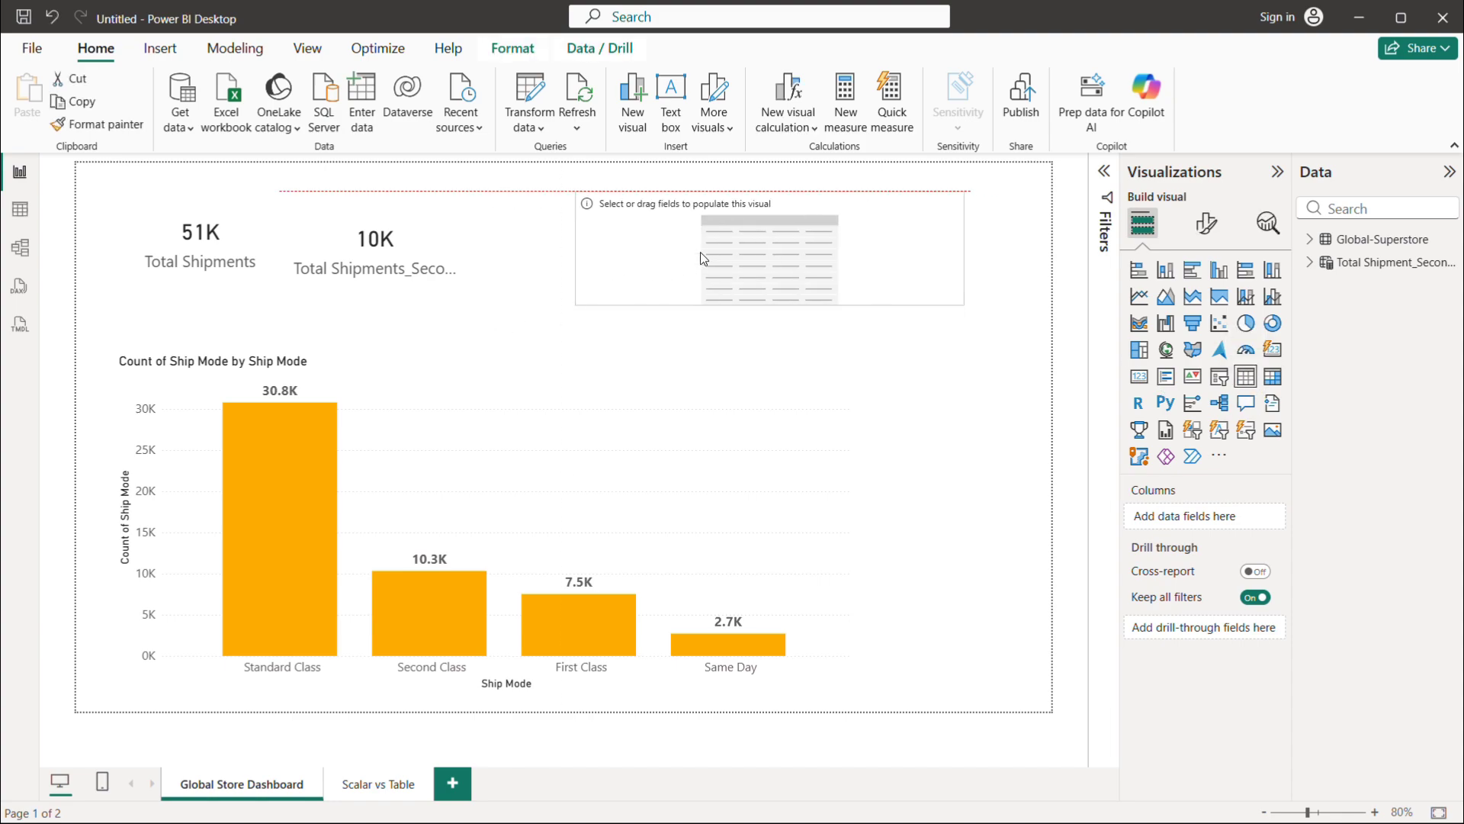
click(1308, 263)
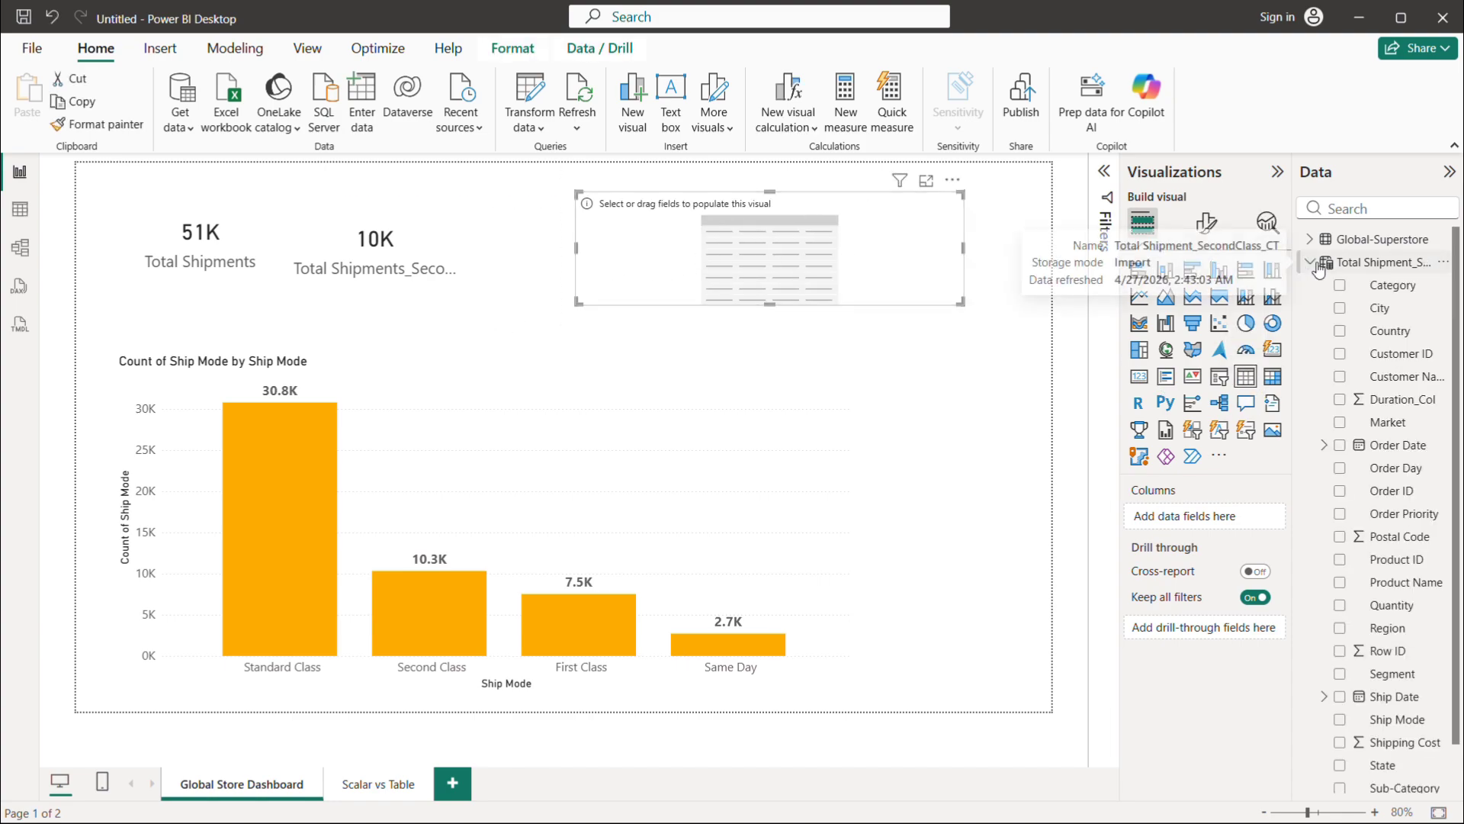
scroll(1365, 450, down, 1)
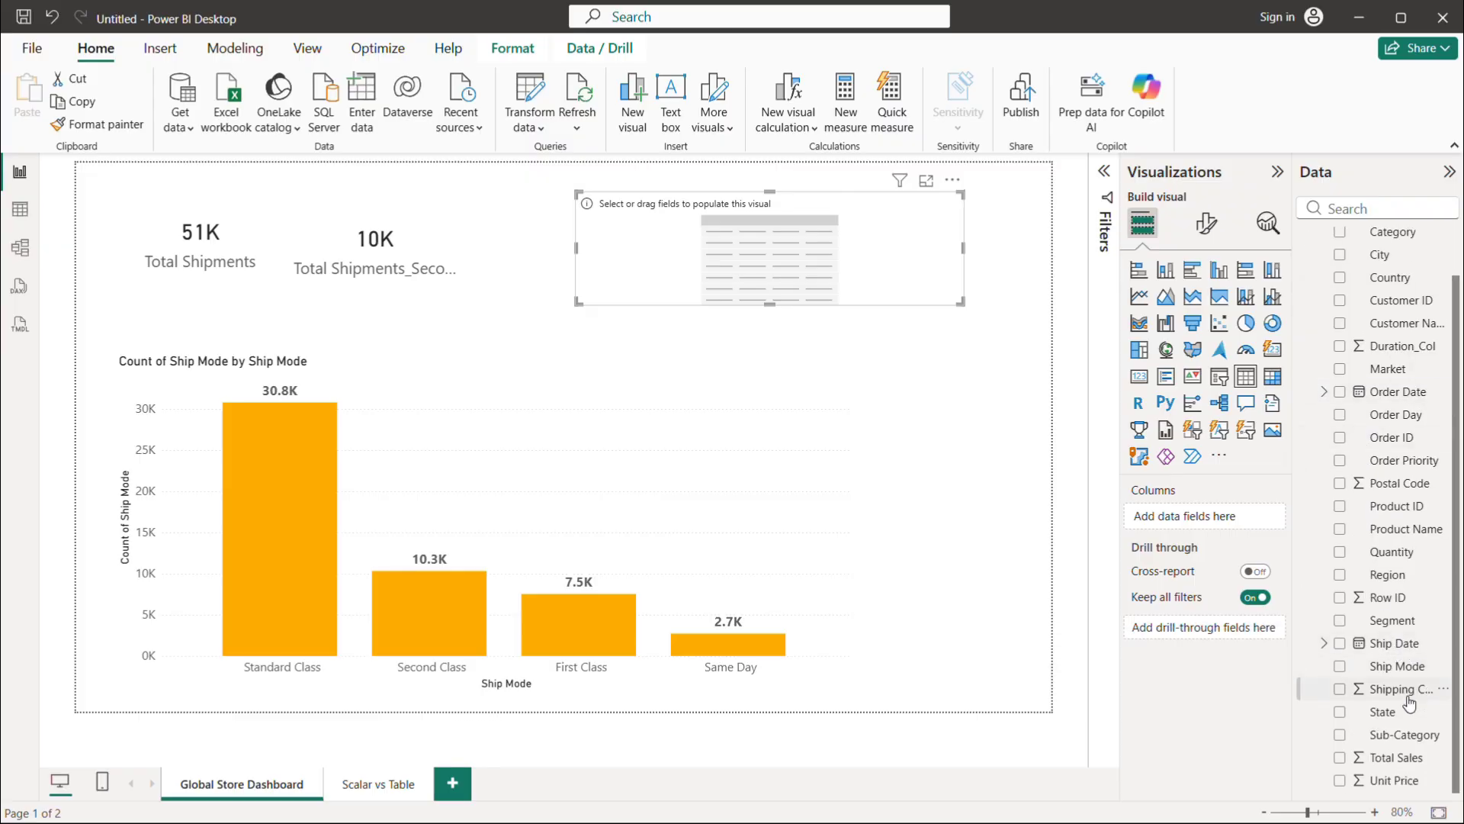
drag(1403, 673, 906, 274)
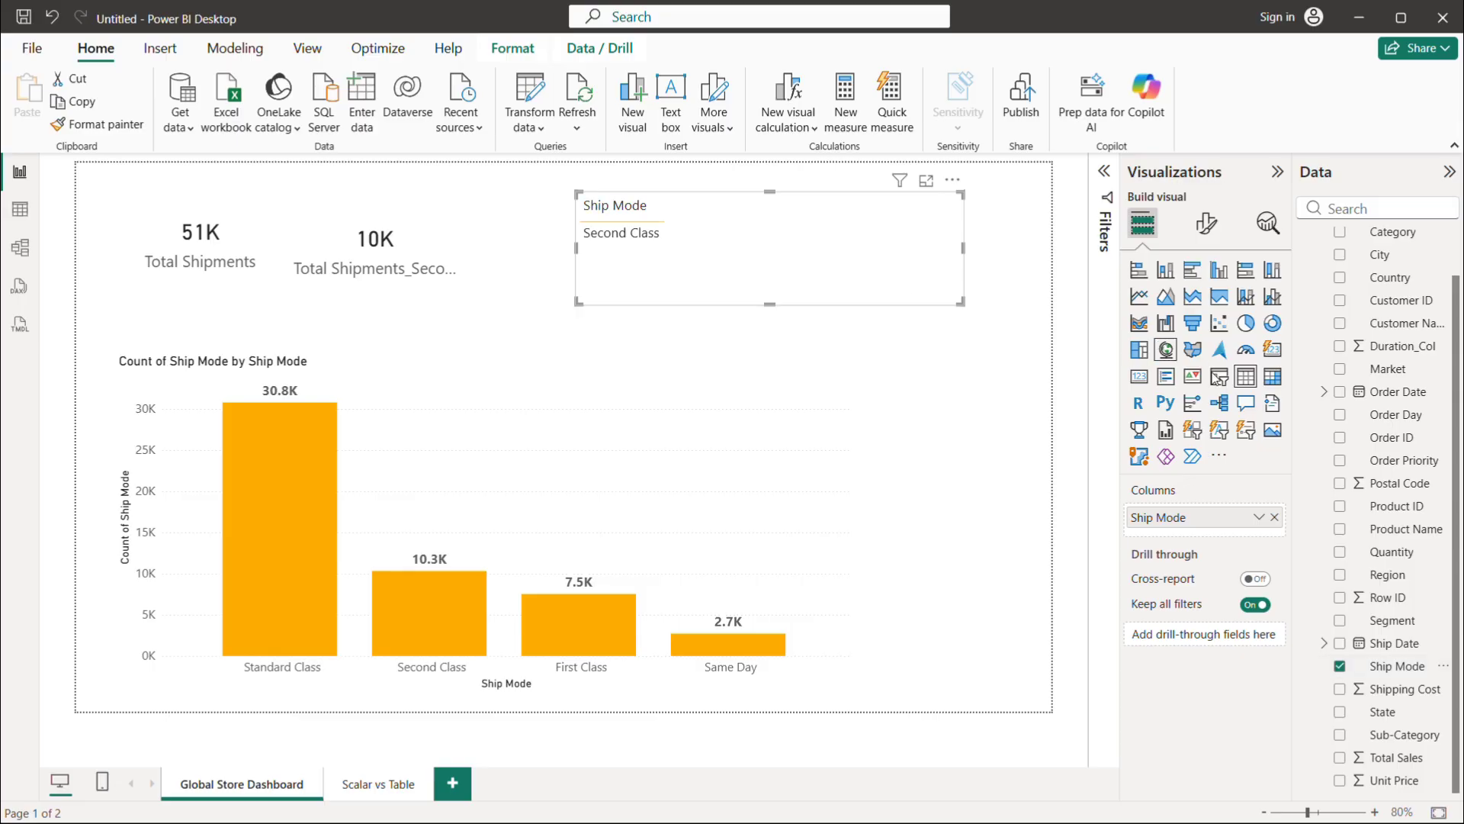
Convert the table visual to a matrix with Shipping Cost as its values, and narrow it to fit its columns.
click(1272, 378)
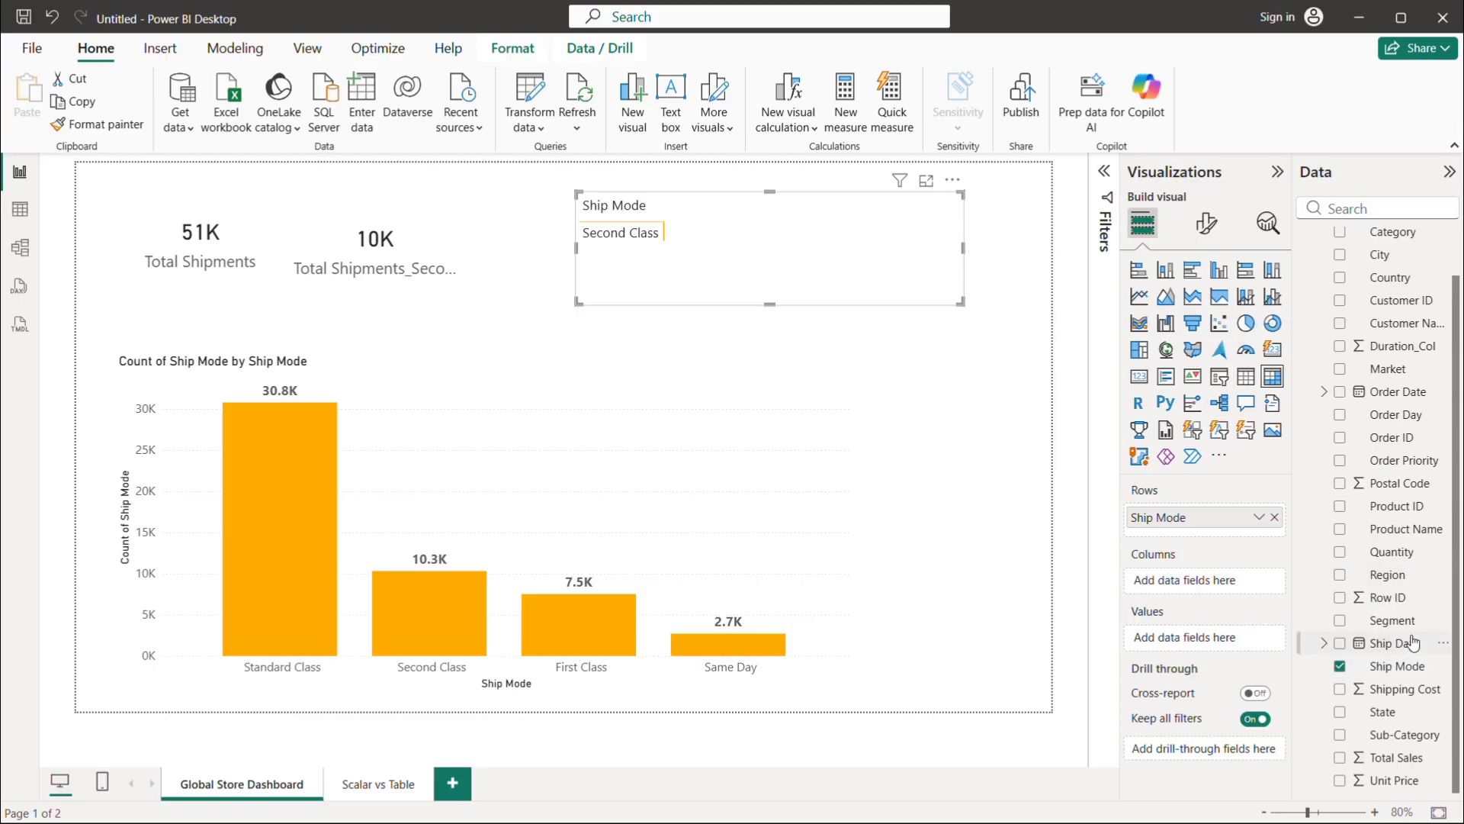
drag(1400, 688, 1212, 646)
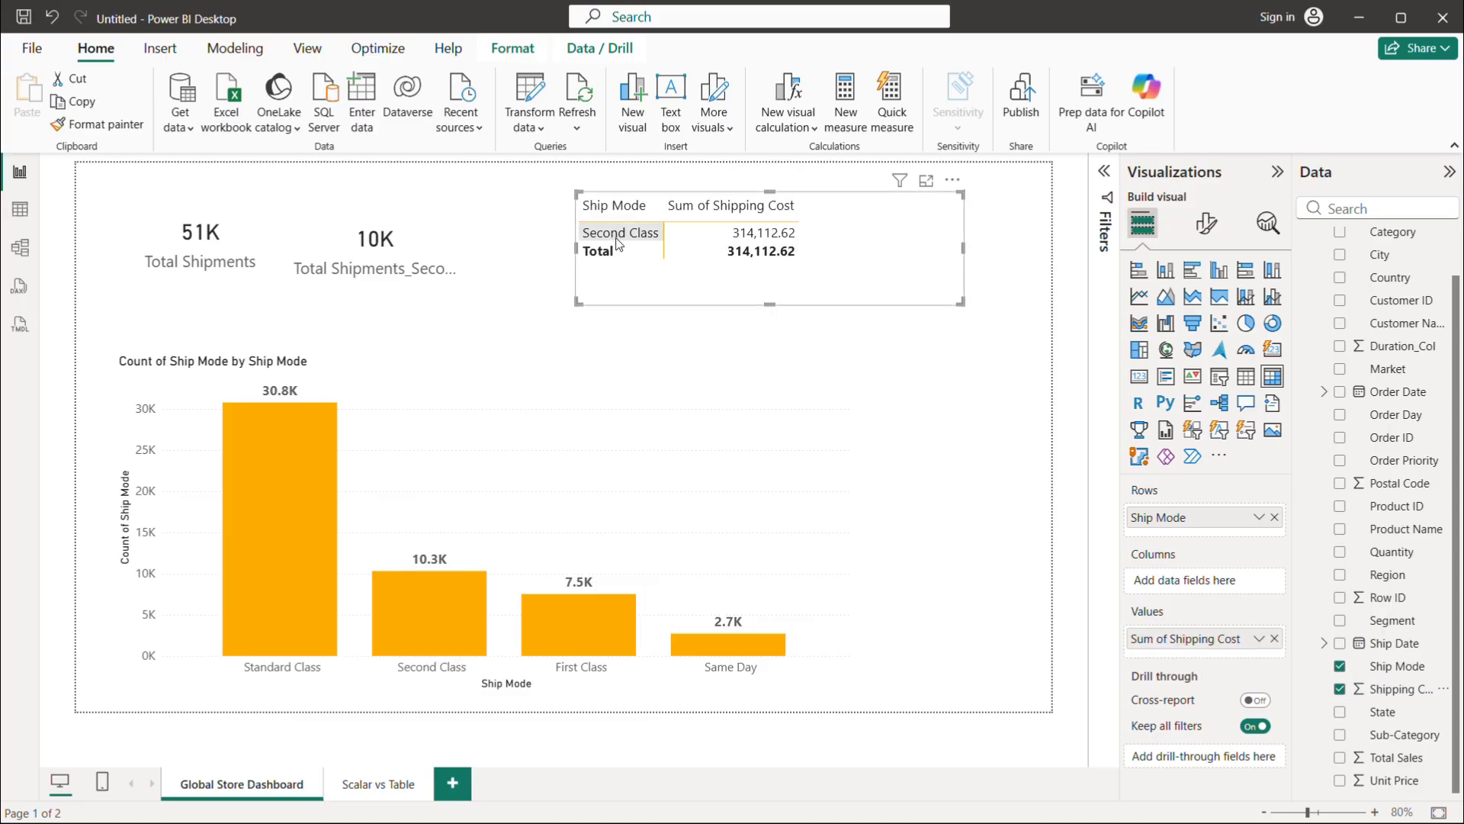
scroll(1431, 639, up, 2)
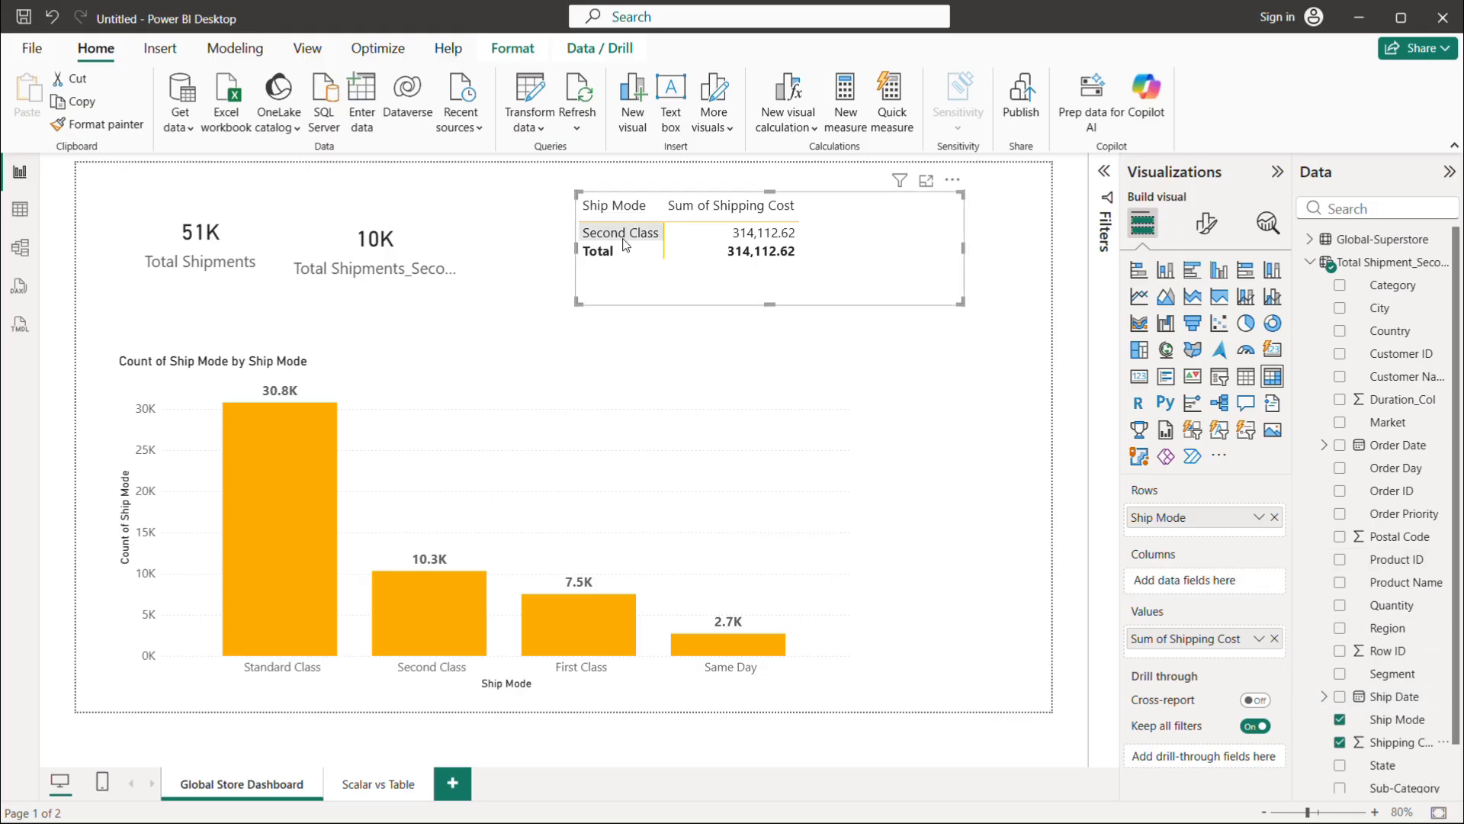
drag(957, 302, 819, 290)
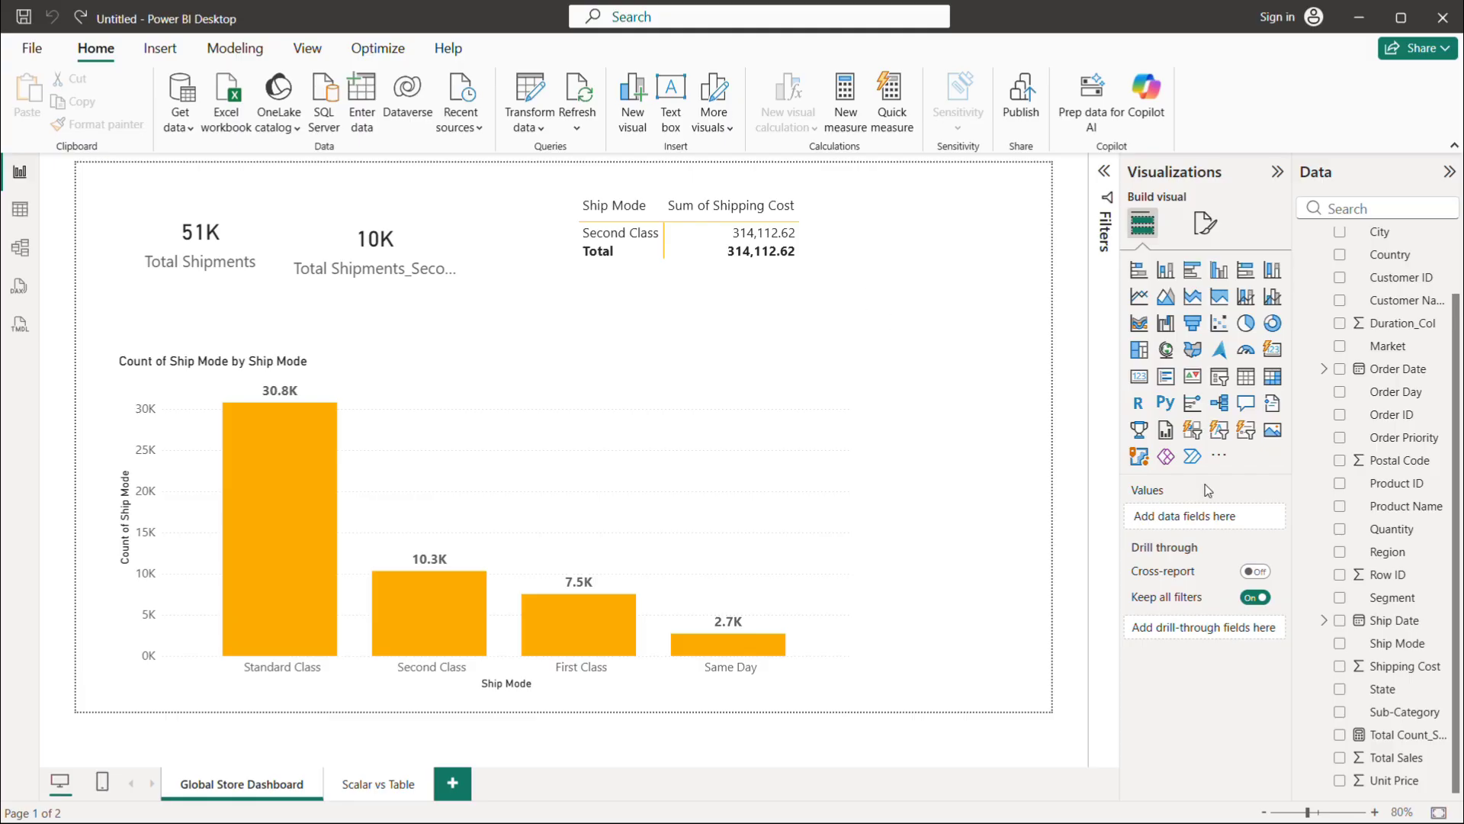
Copy the CALCULATETABLE expression, without the table name, from the Total Shipment_SecondClass_CT table's formula.
scroll(1388, 610, up, 2)
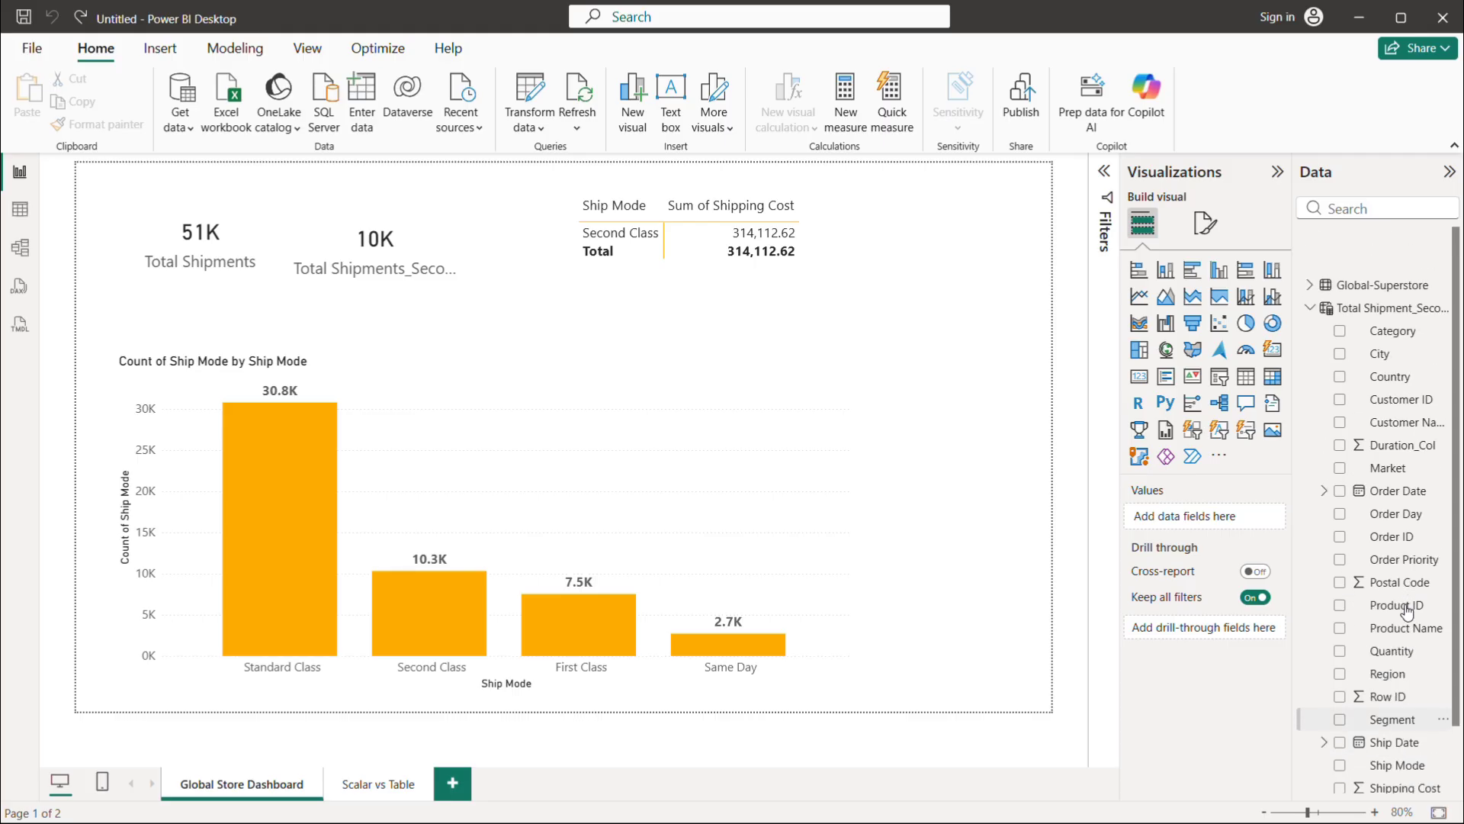
click(1377, 267)
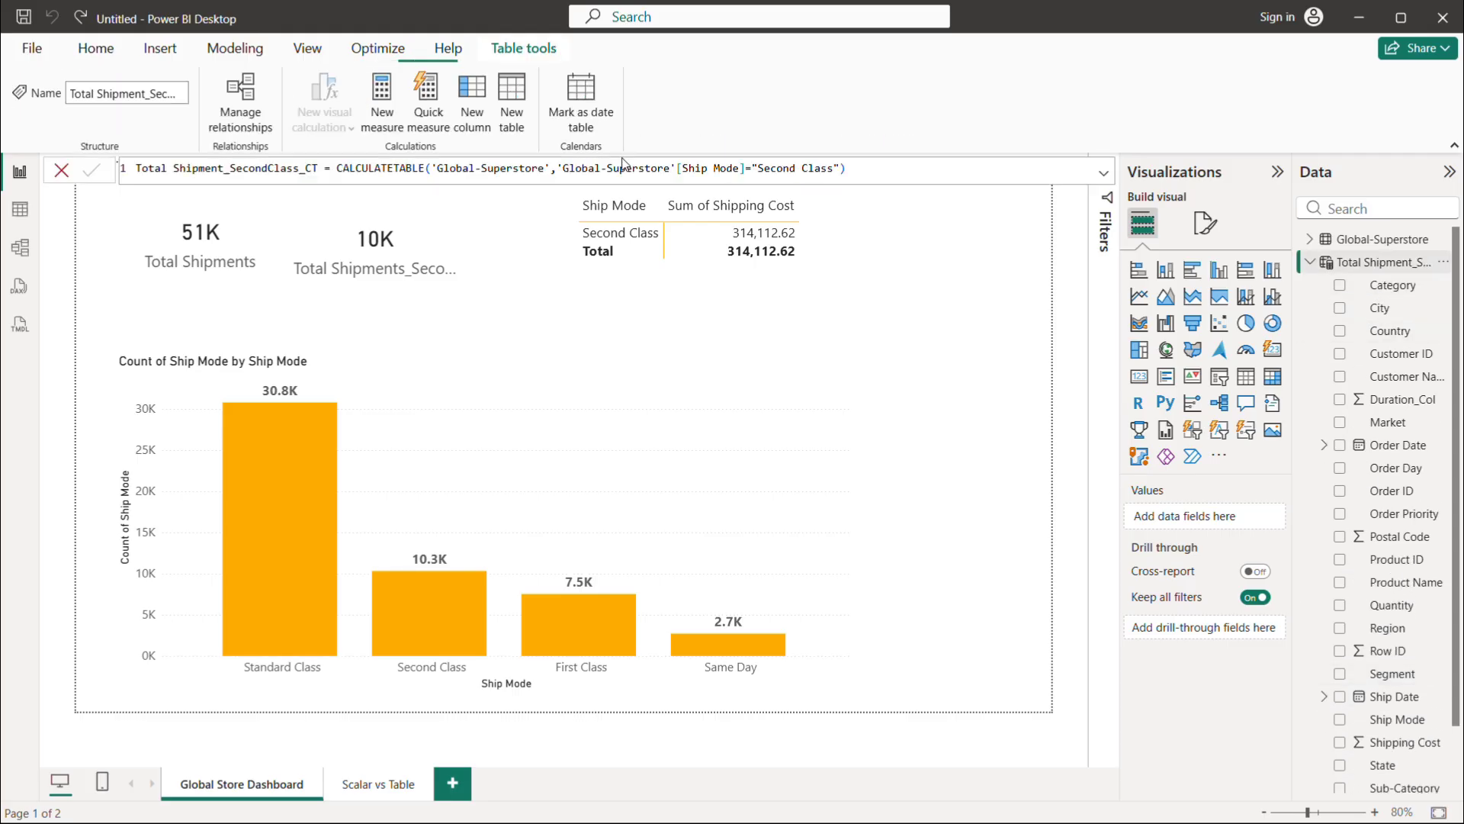
double_click(369, 170)
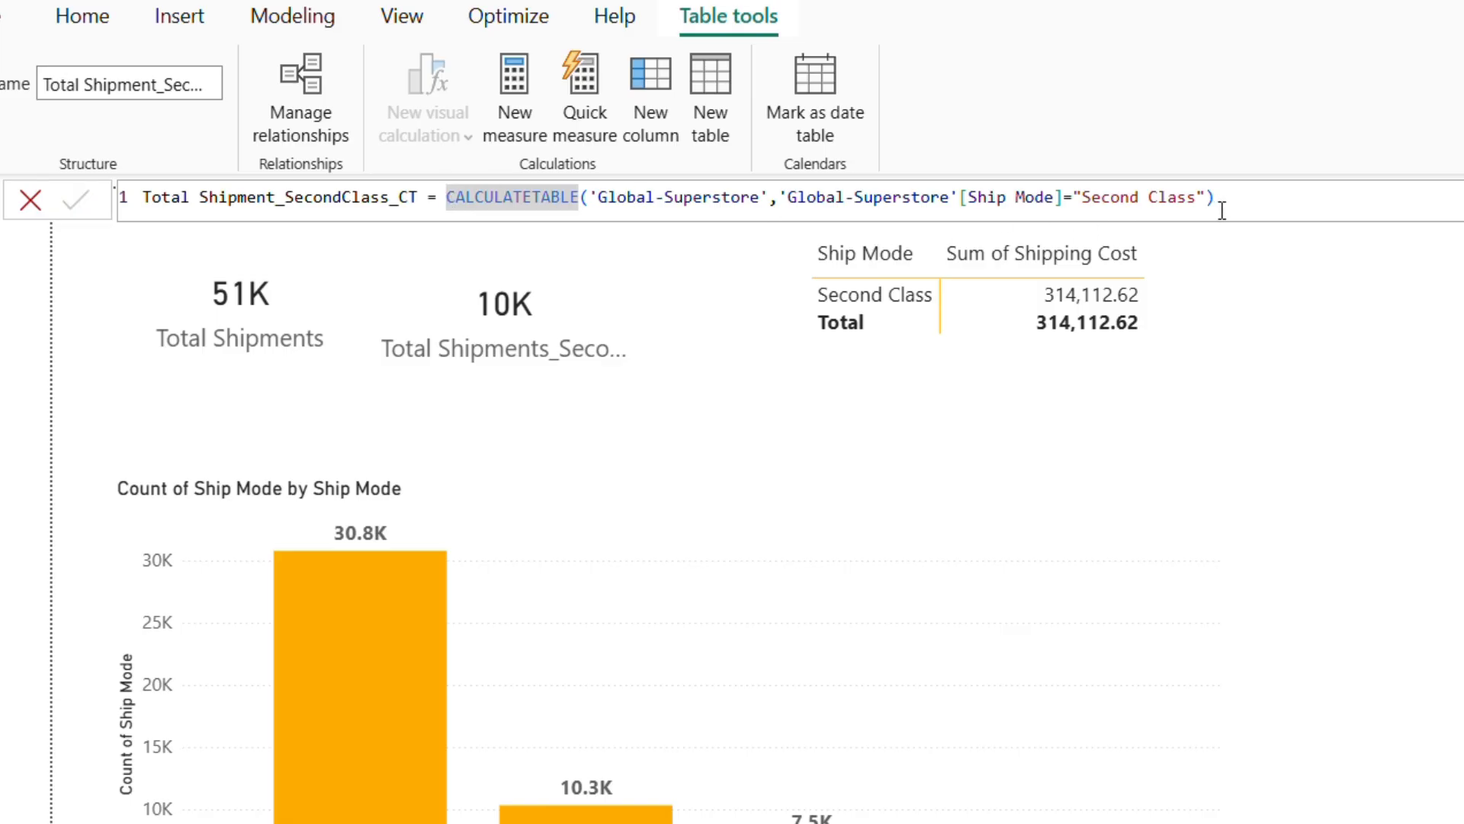
click(1244, 199)
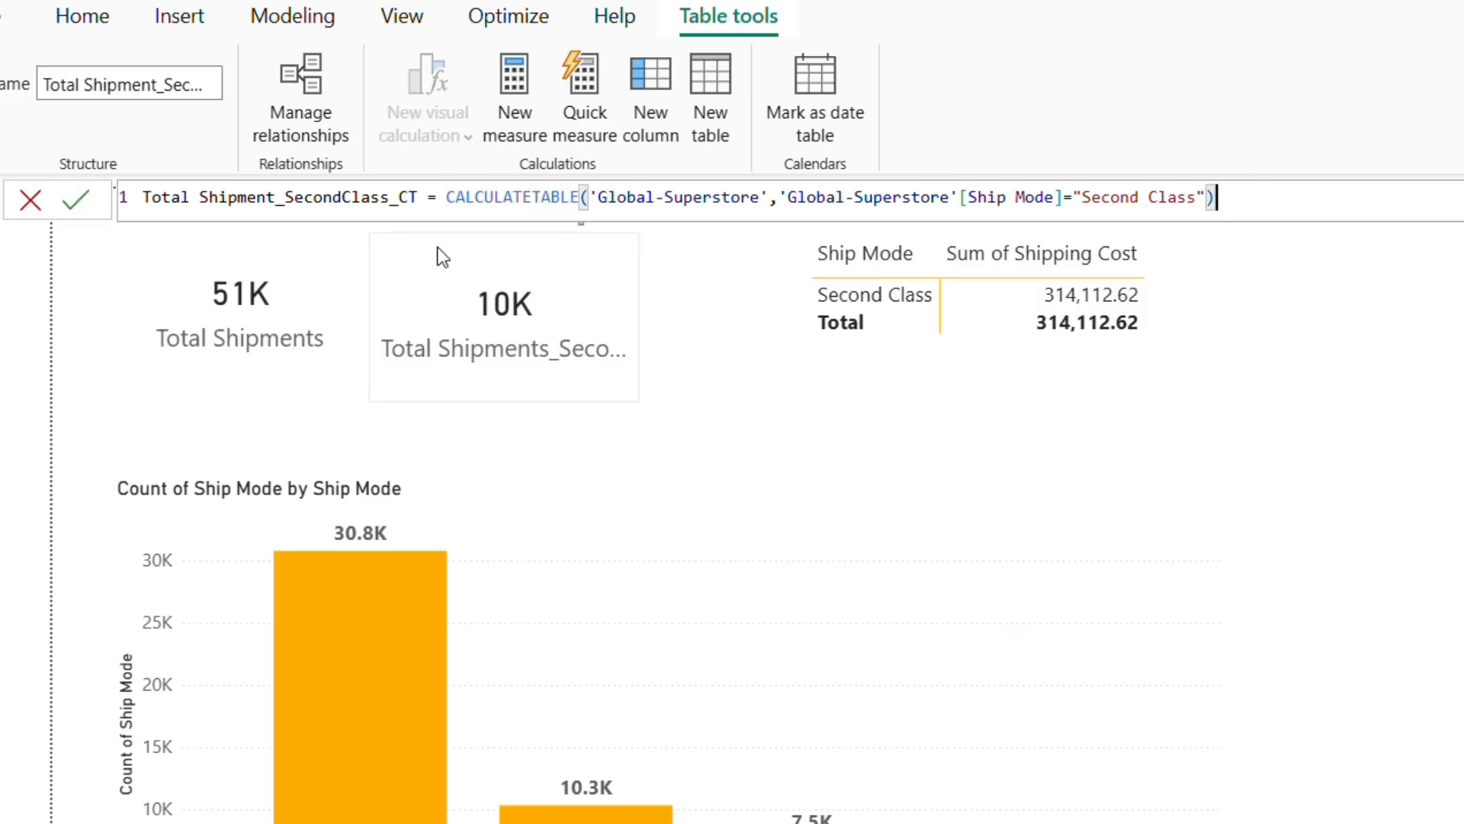
drag(447, 200, 919, 233)
key(ctrl+c)
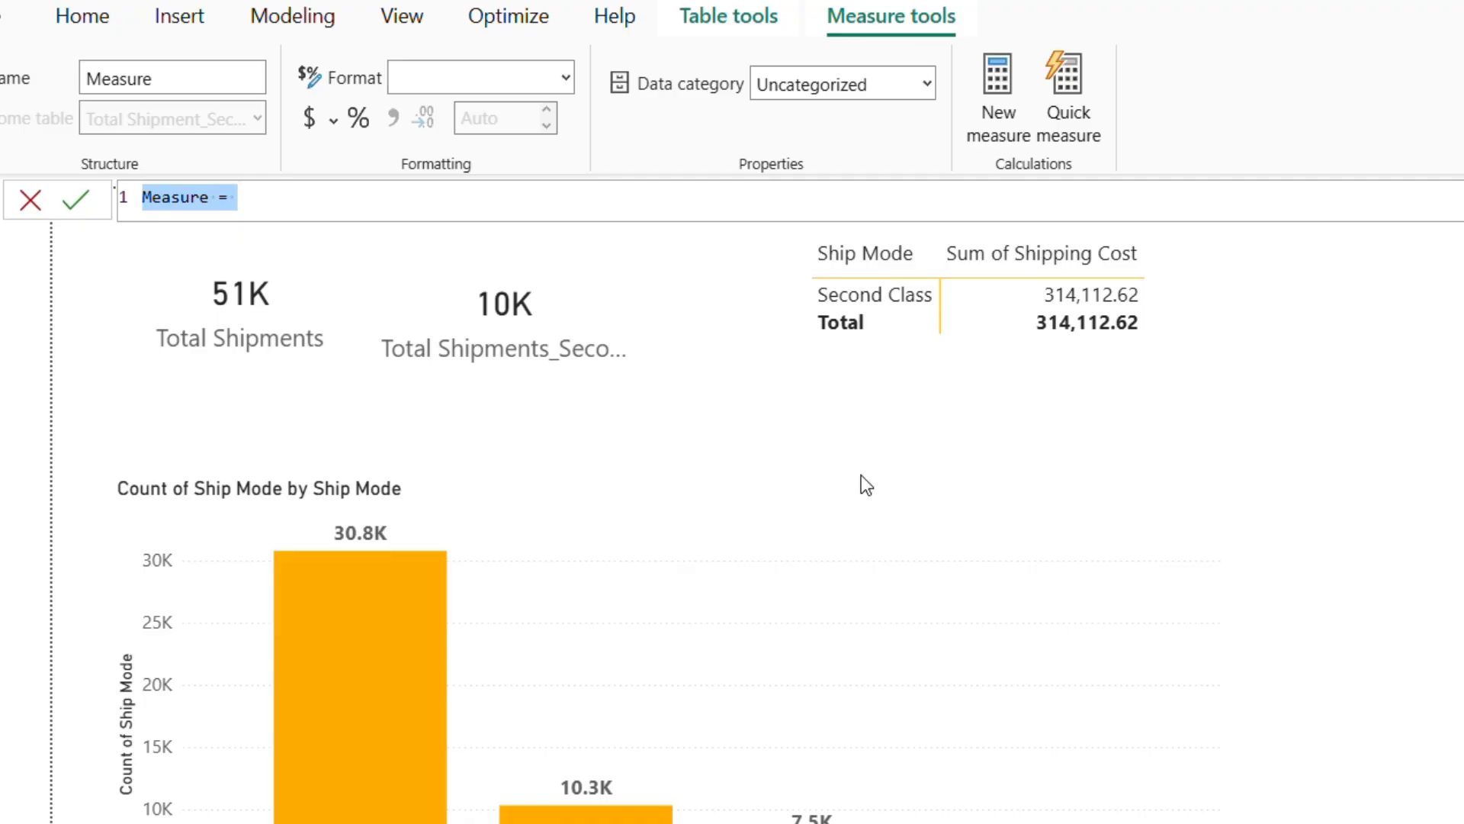
Name the new measure "Total count-CT as Scaler" in its formula, followed by an equals sign.
text(Total S)
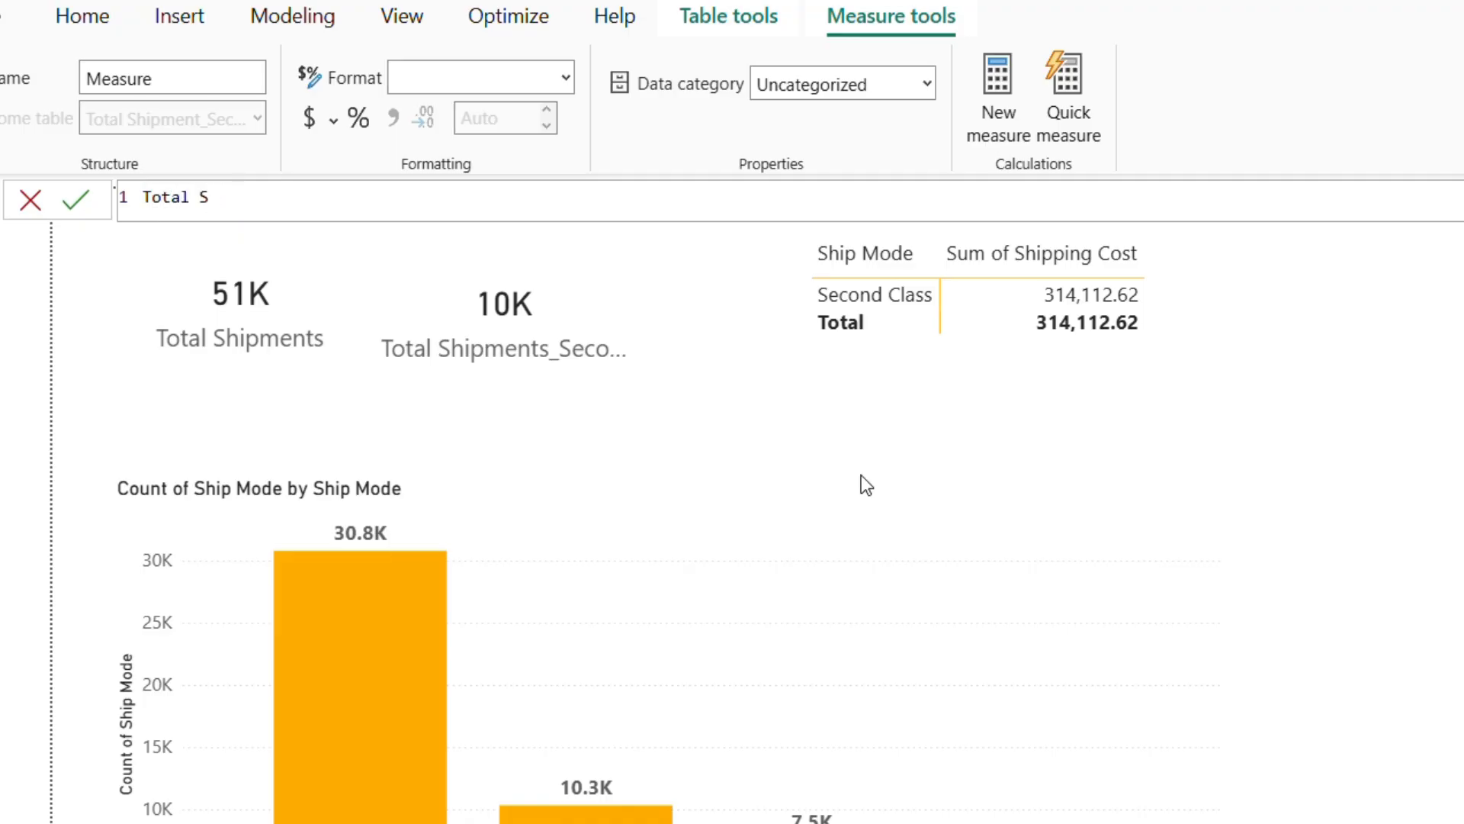
text(acou)
key(BackSpace)
key(BackSpace)
key(BackSpace)
key(BackSpace)
text(count-)
text(CT as Sxa)
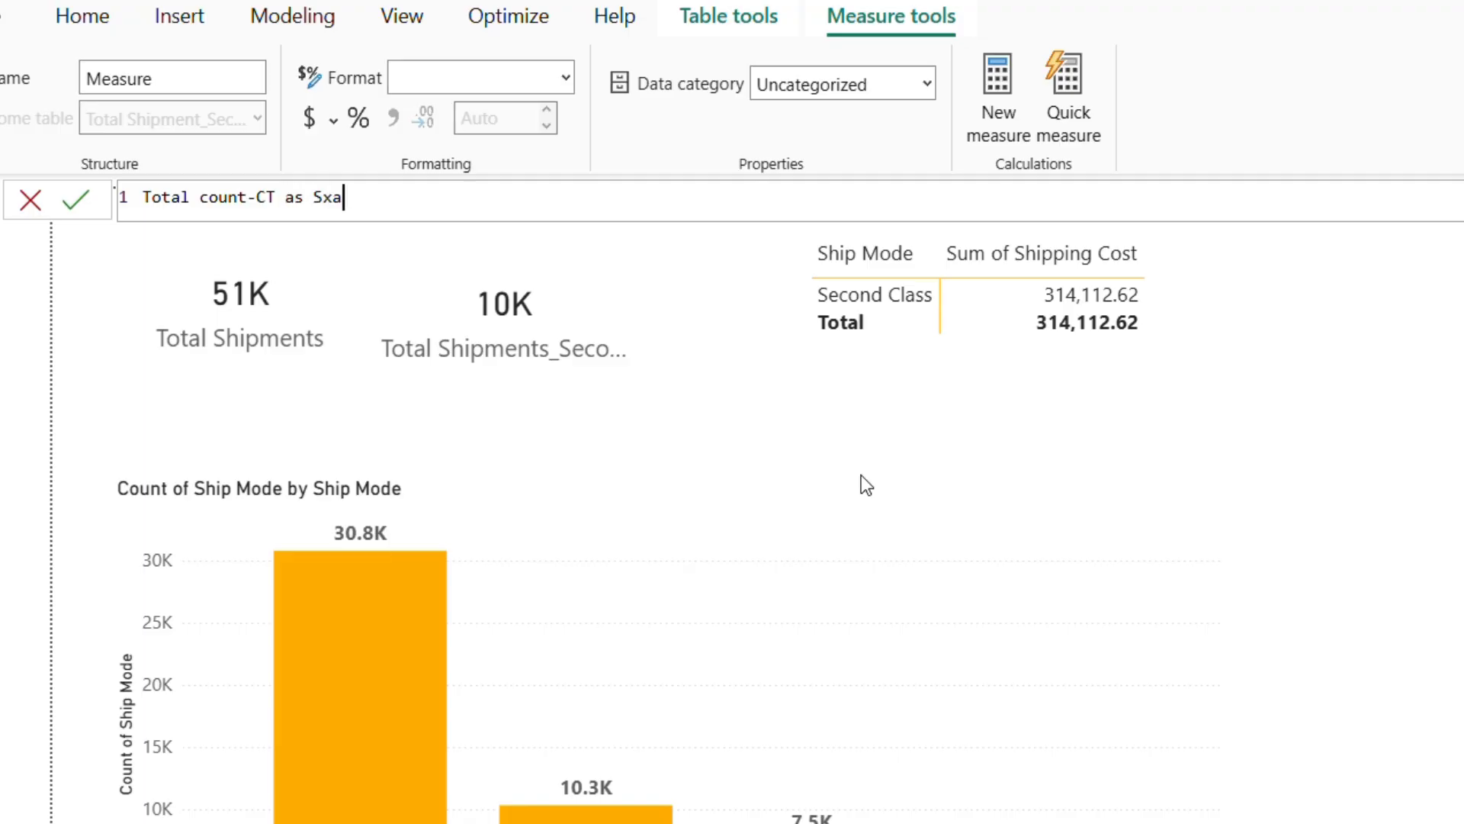
key(BackSpace)
key(BackSpace)
text(cla)
key(BackSpace)
key(BackSpace)
text(aler =)
Begin the Total count-CT as Scaler expression with the COUNTX function.
text(coun)
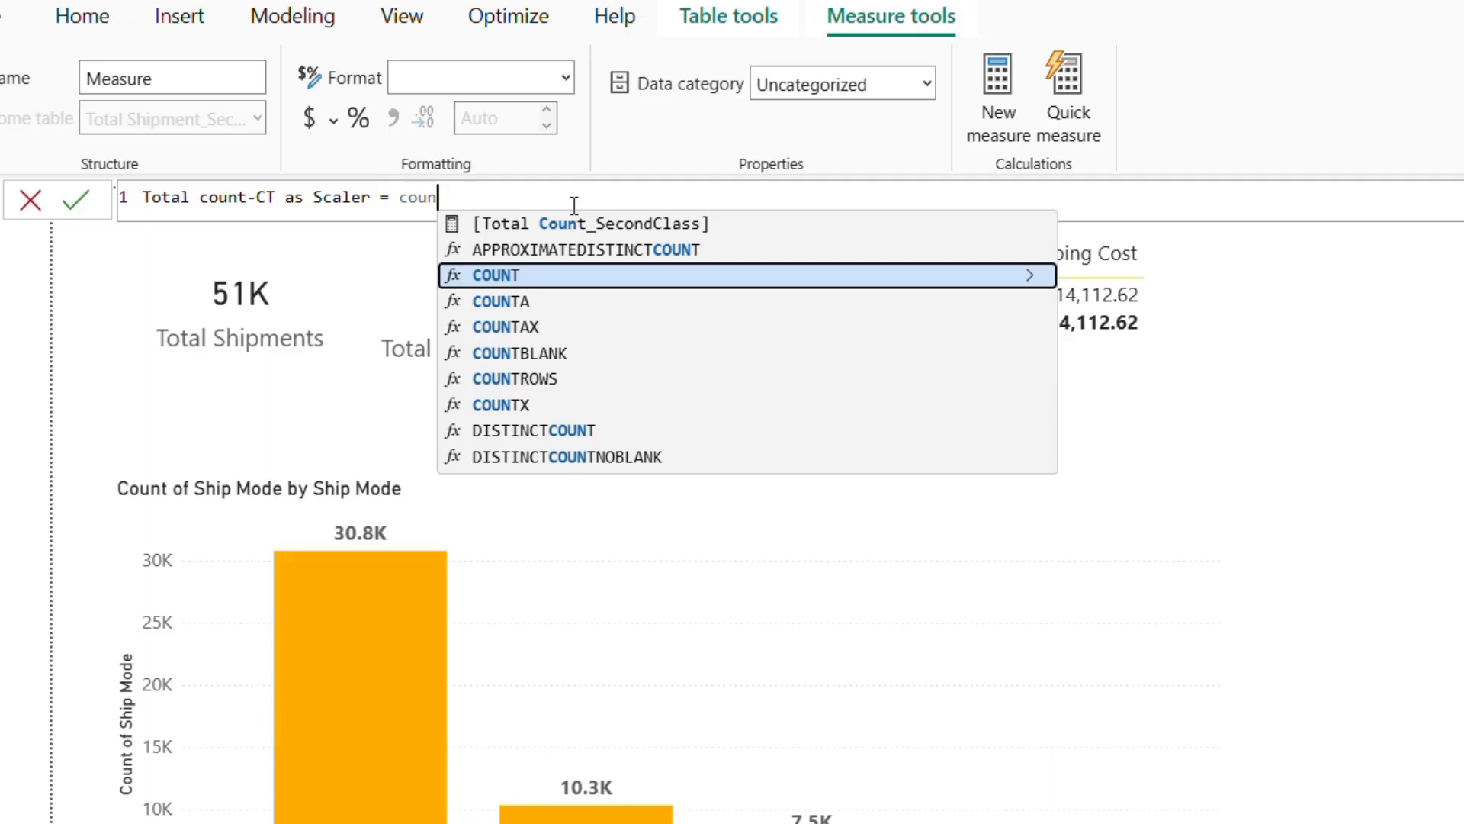
key(Down)
key(Down)
key(Down)
key(Down)
key(Down)
key(Tab)
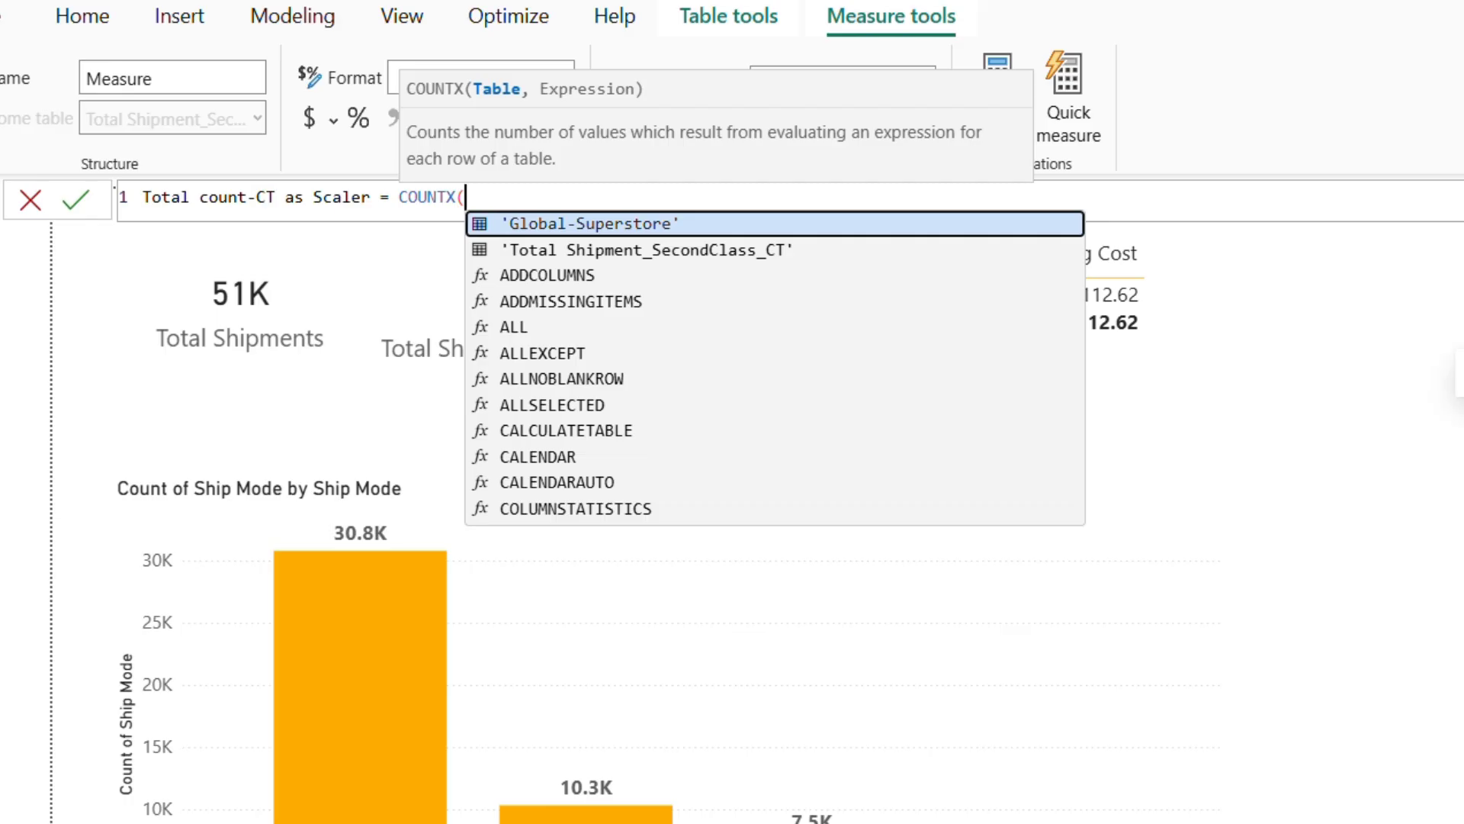
Complete COUNTX with the copied CALCULATETABLE expression as its table and [Total Shipments] as its expression, and commit the measure.
key(ctrl+v)
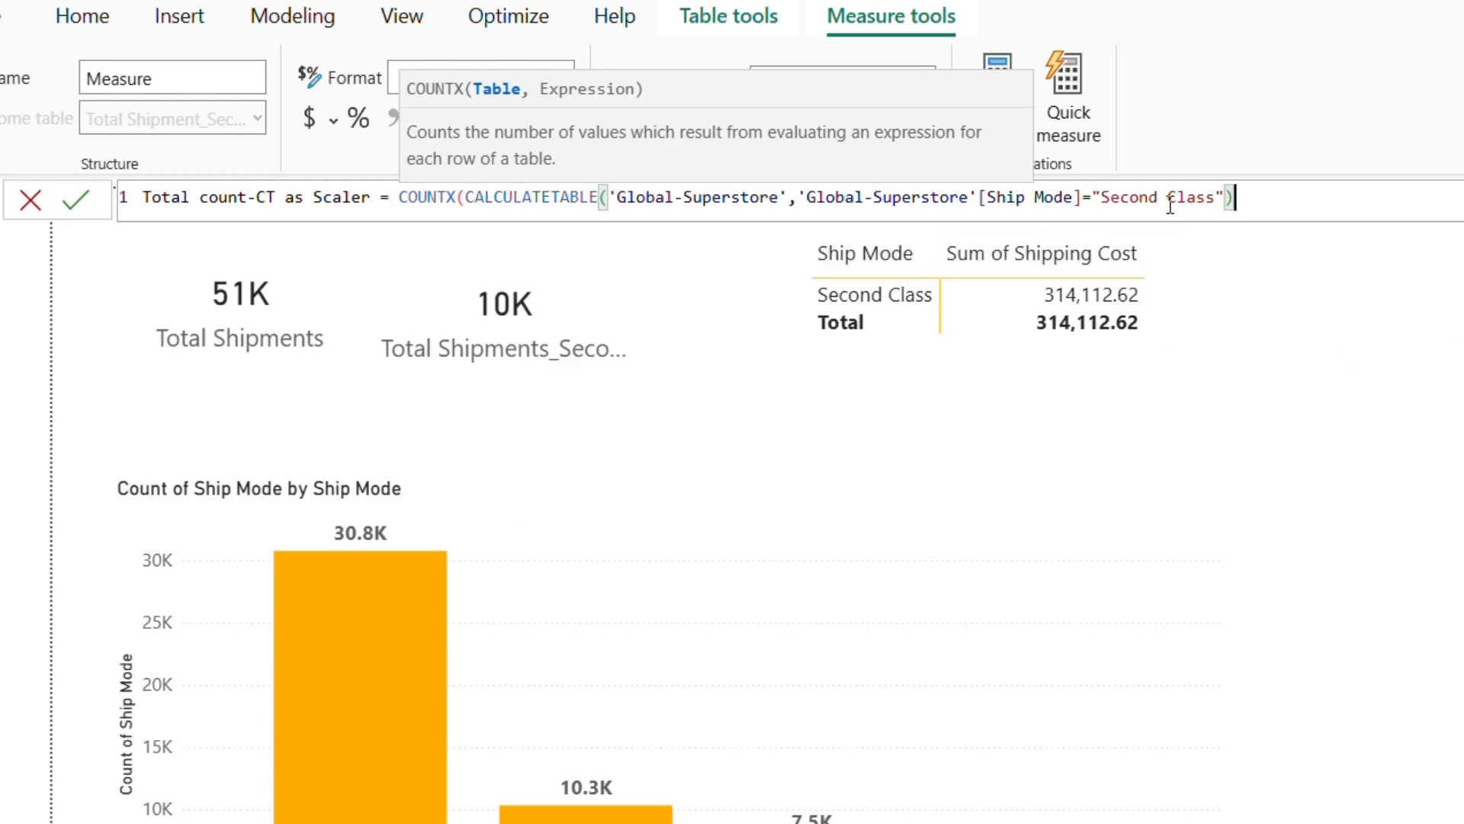
text(,)
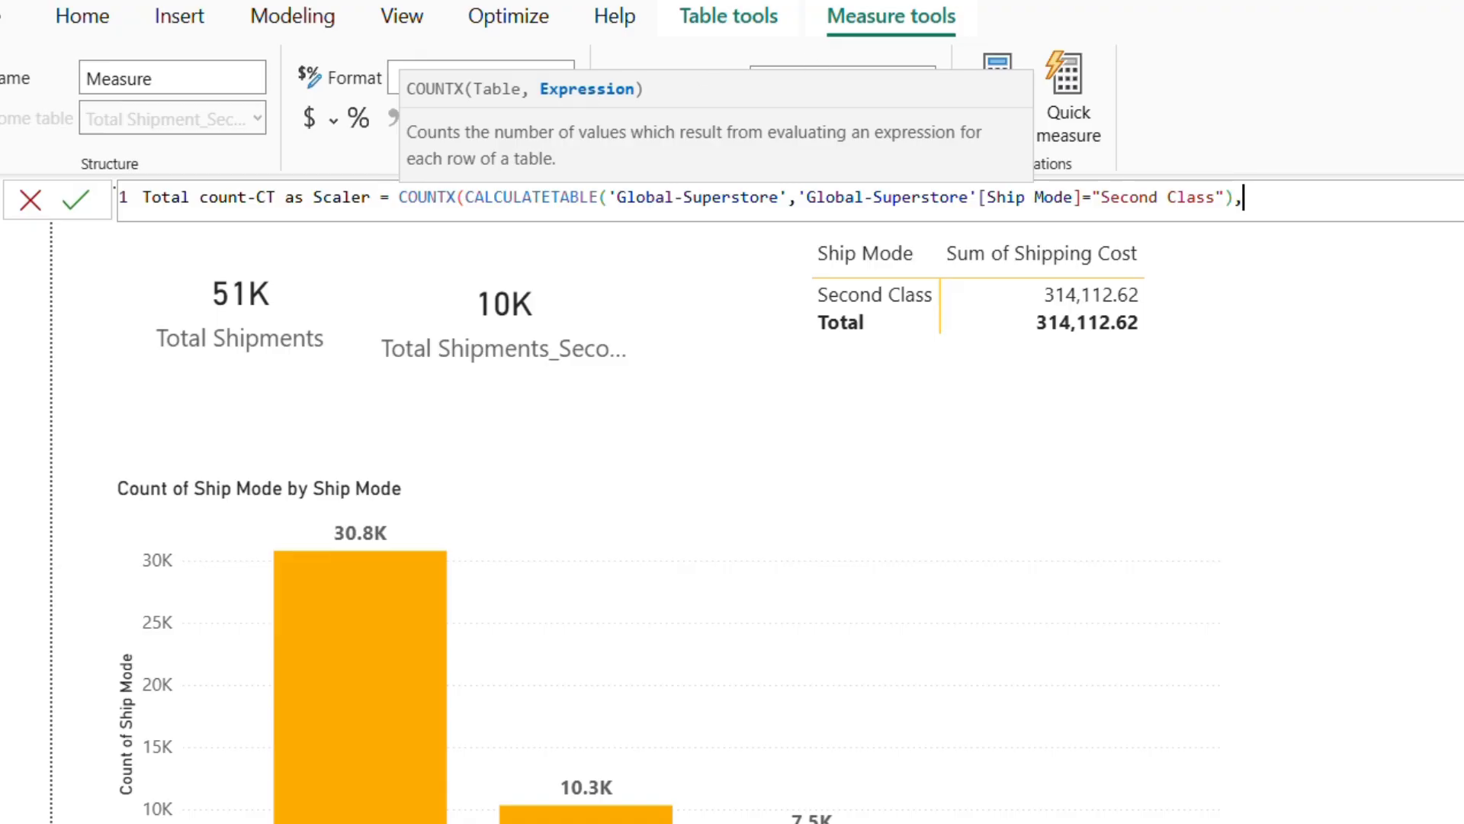
text(tot)
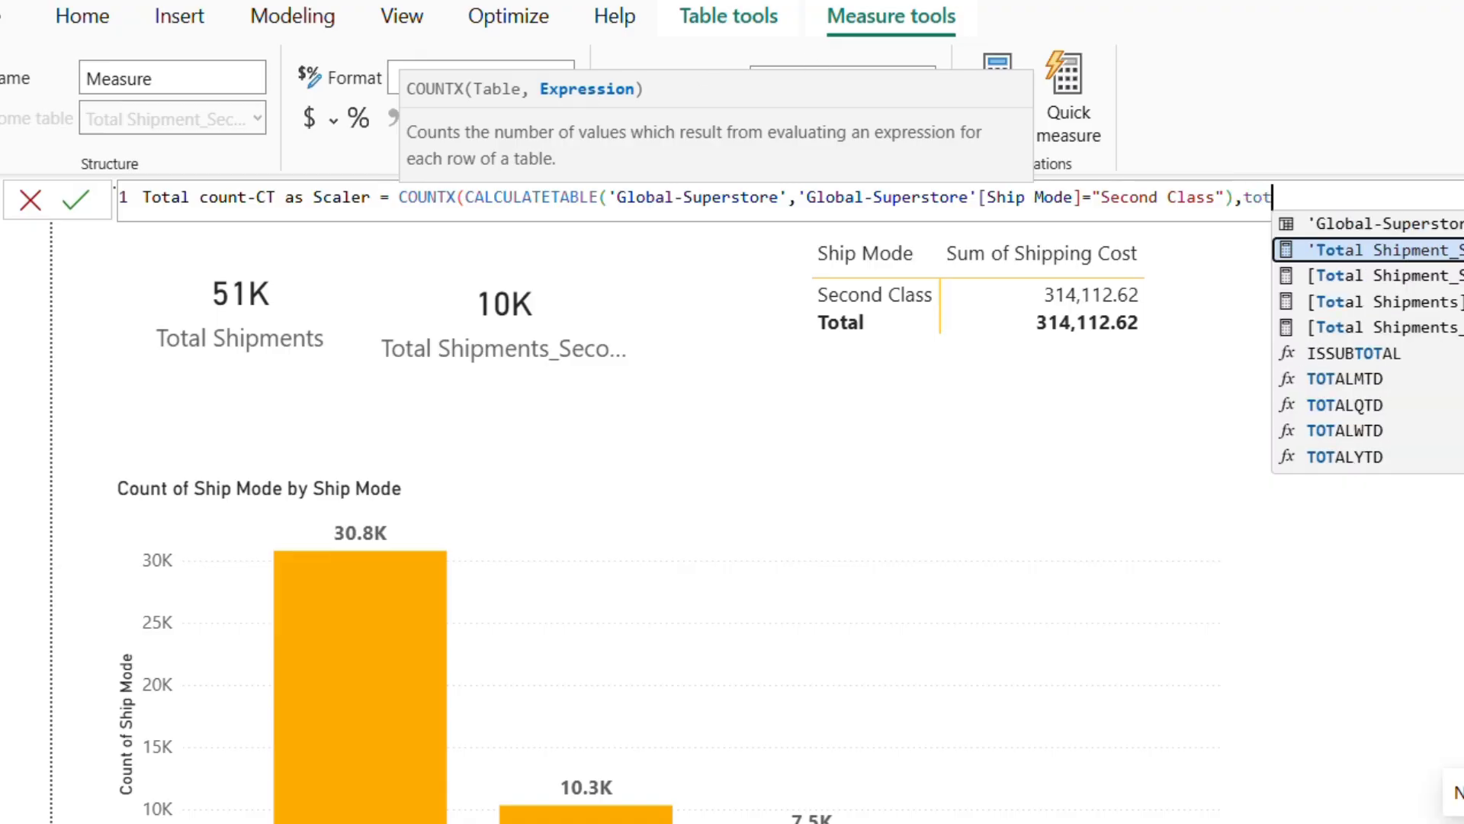
key(Down)
key(Down)
key(Tab)
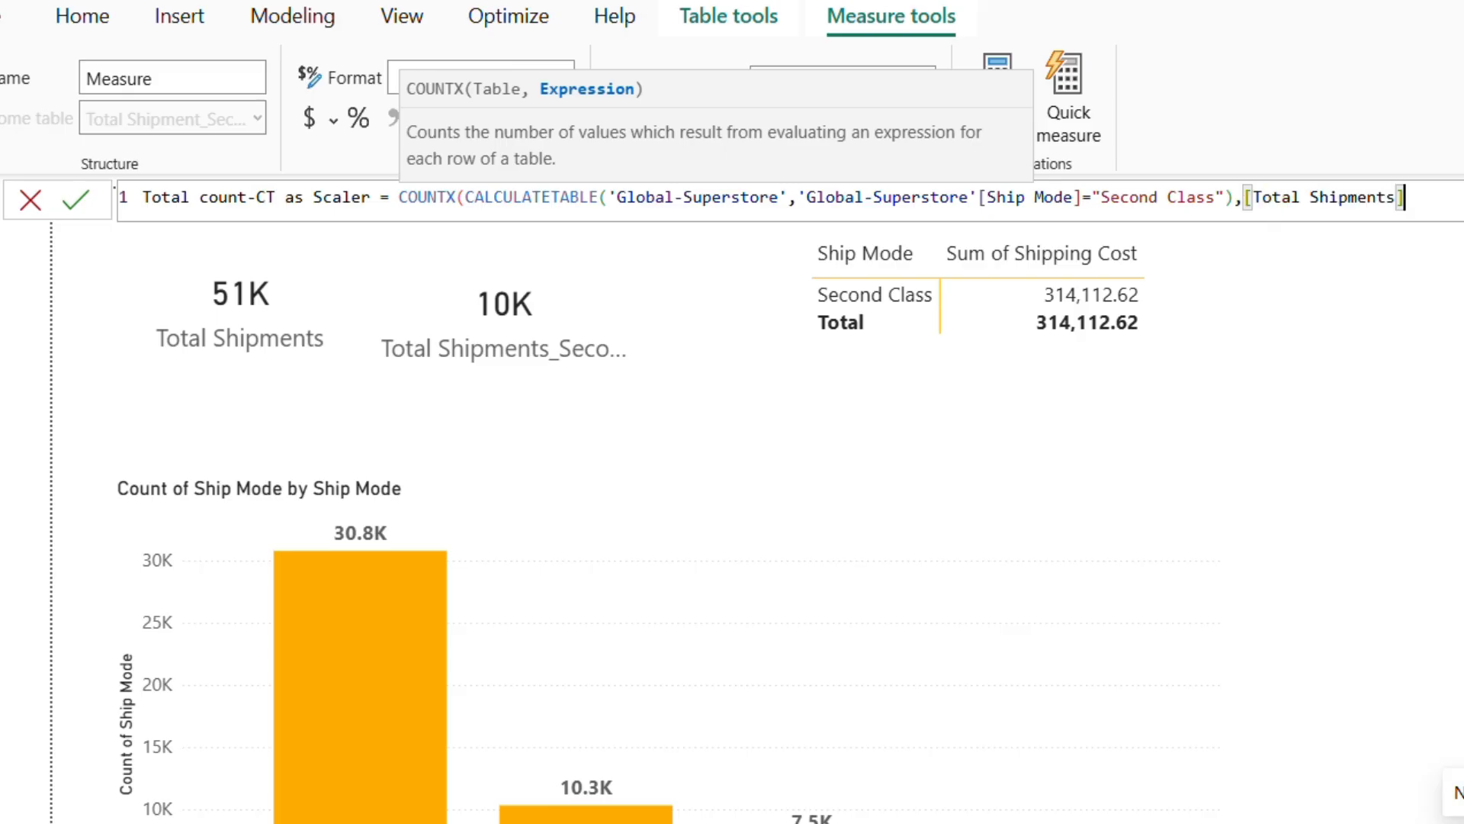
text())
key(Return)
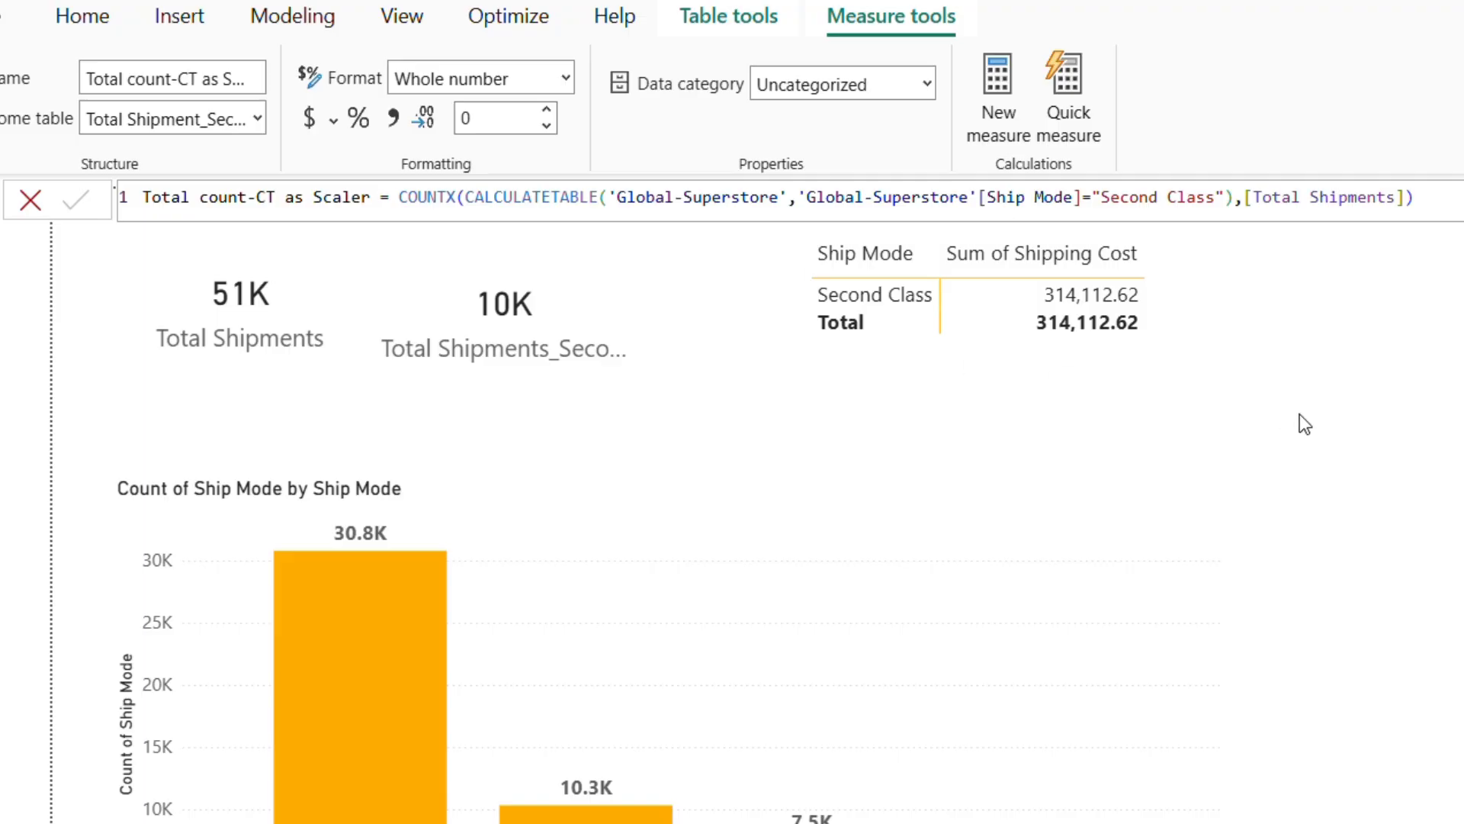
Move the matrix to the report page's upper-right corner and add a compact card showing Total count-CT as Scaler in the freed space.
click(970, 346)
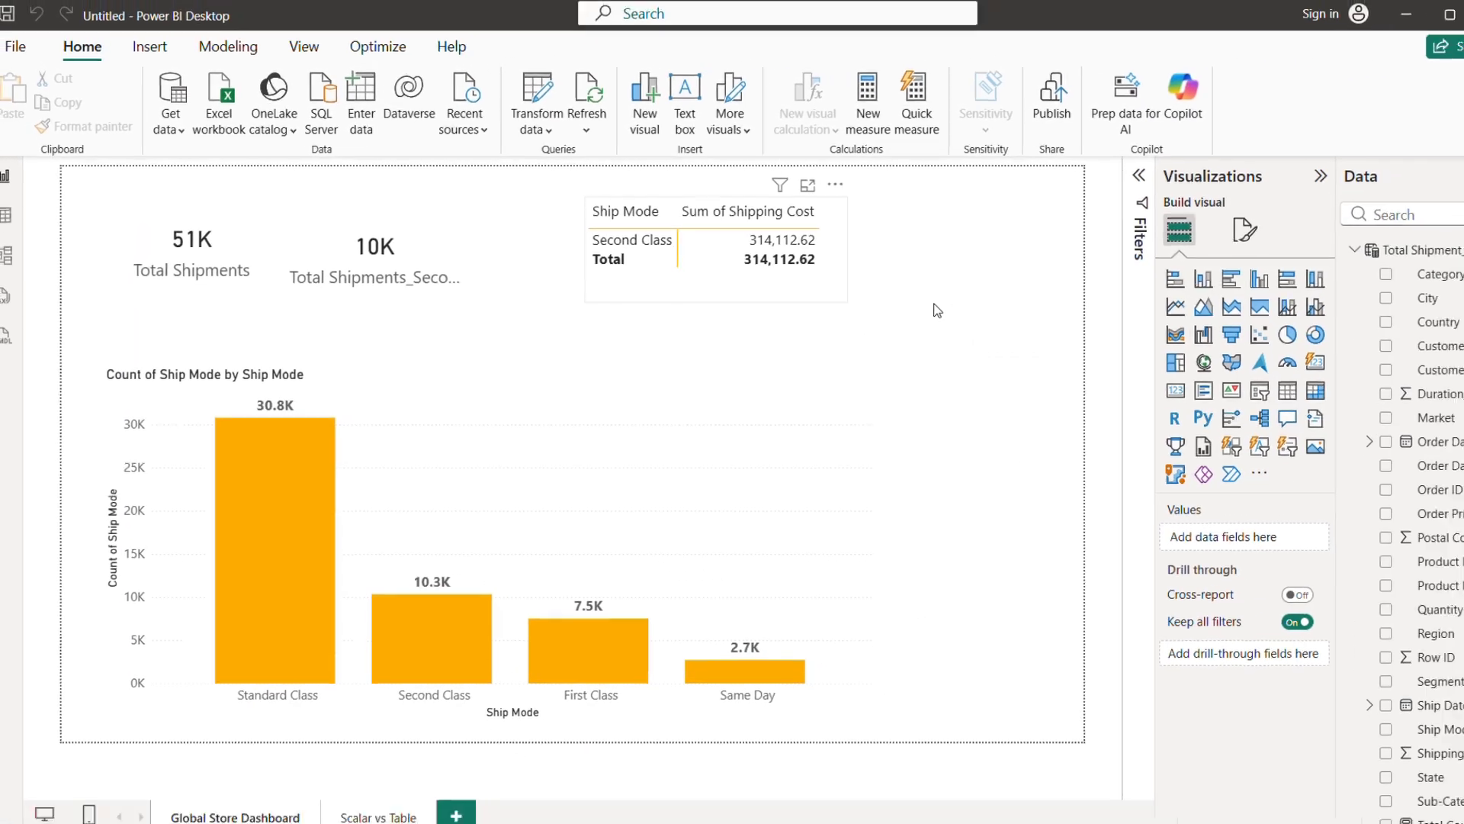
drag(725, 286, 946, 313)
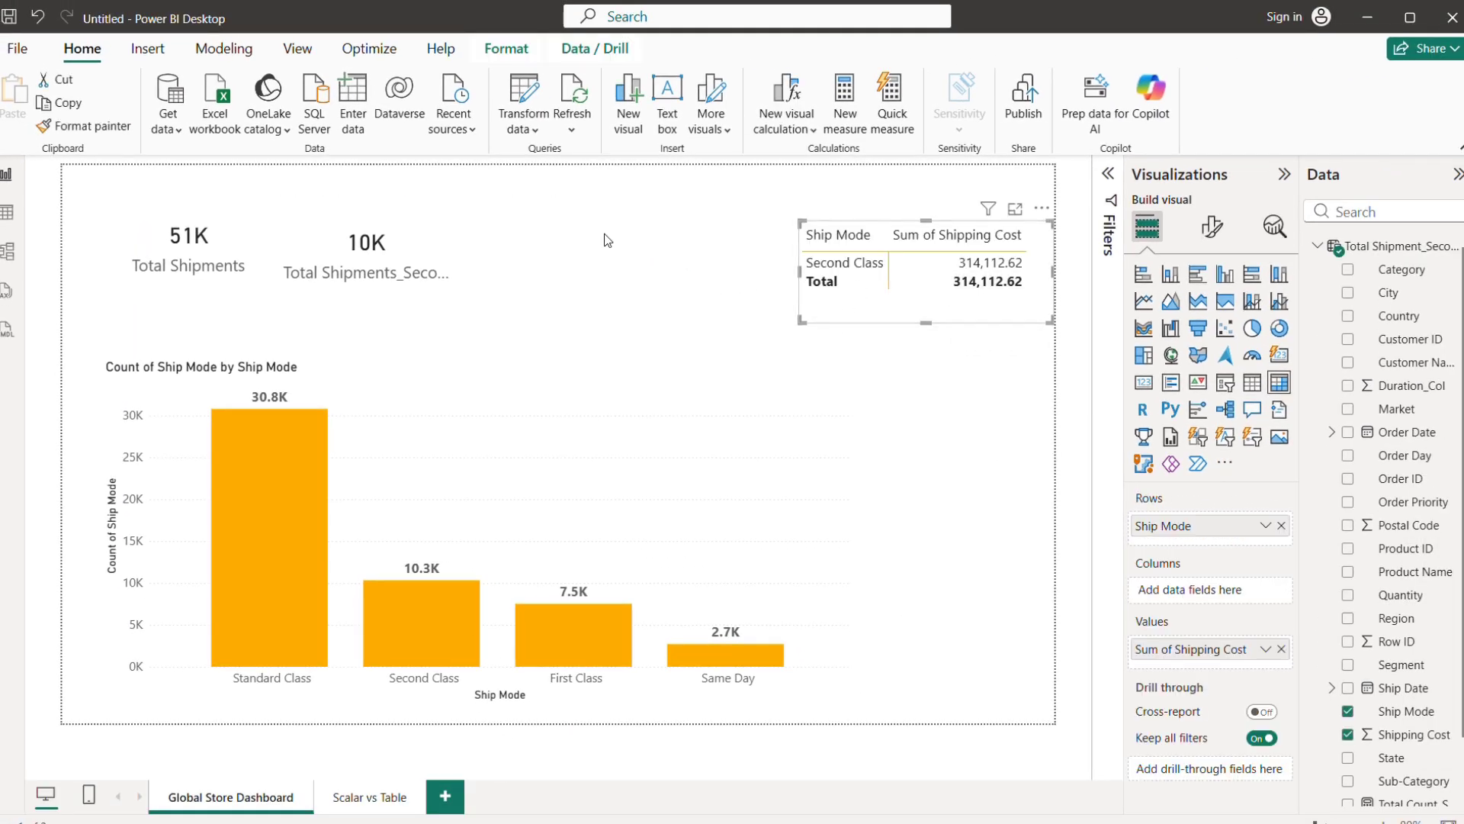
click(1143, 382)
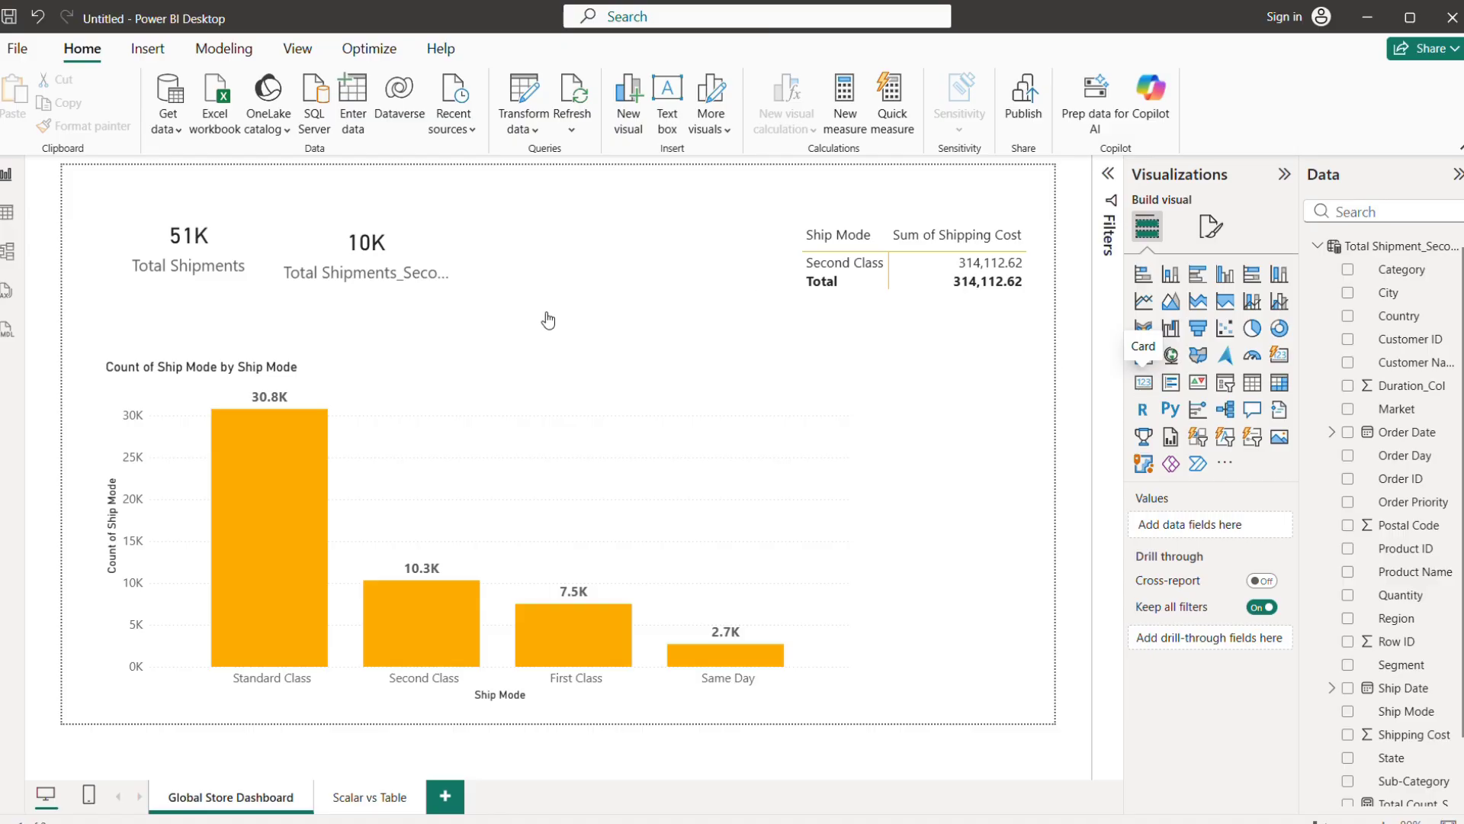
scroll(1403, 763, down, 3)
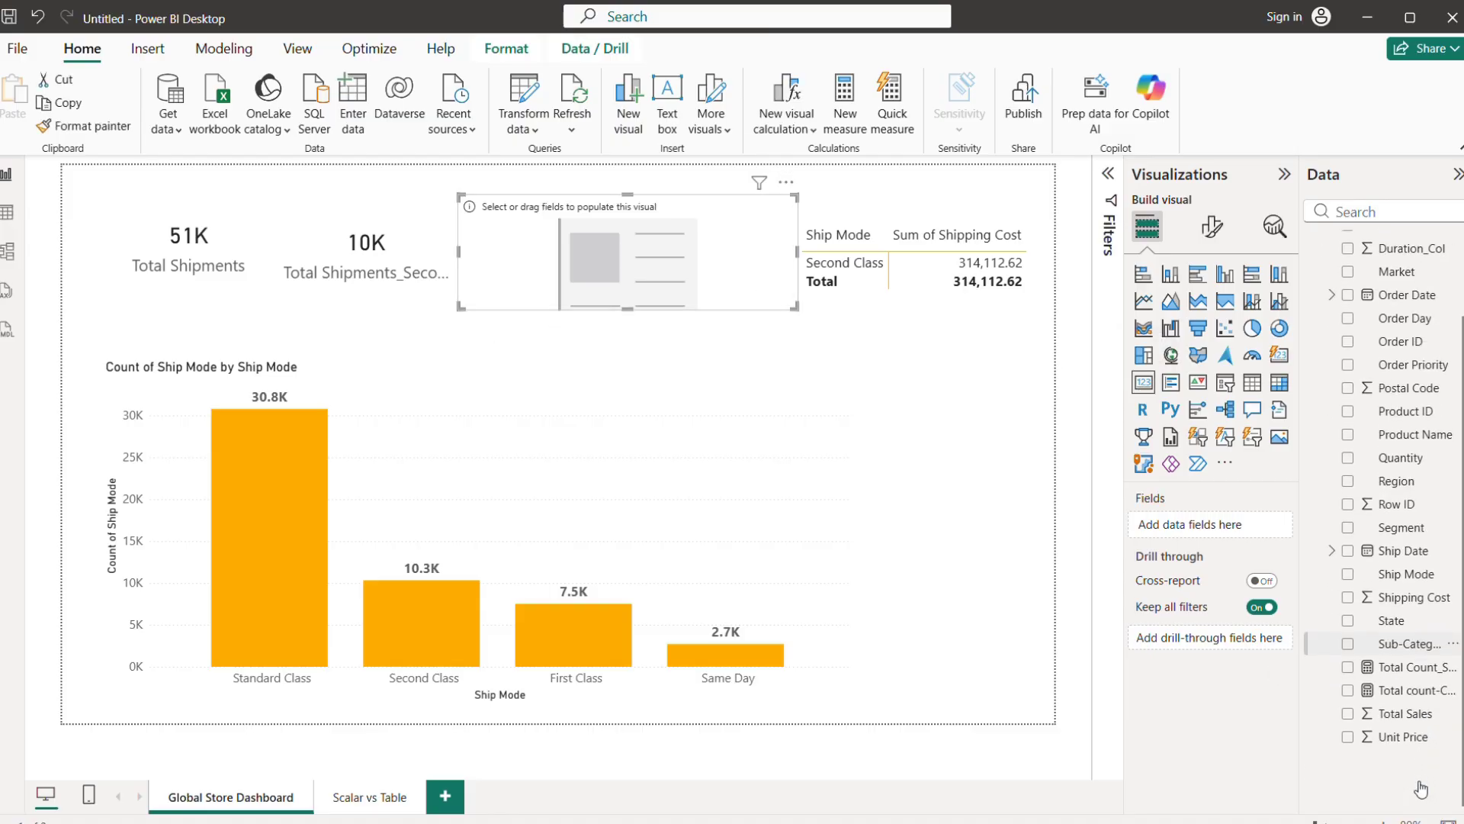
scroll(1401, 748, up, 1)
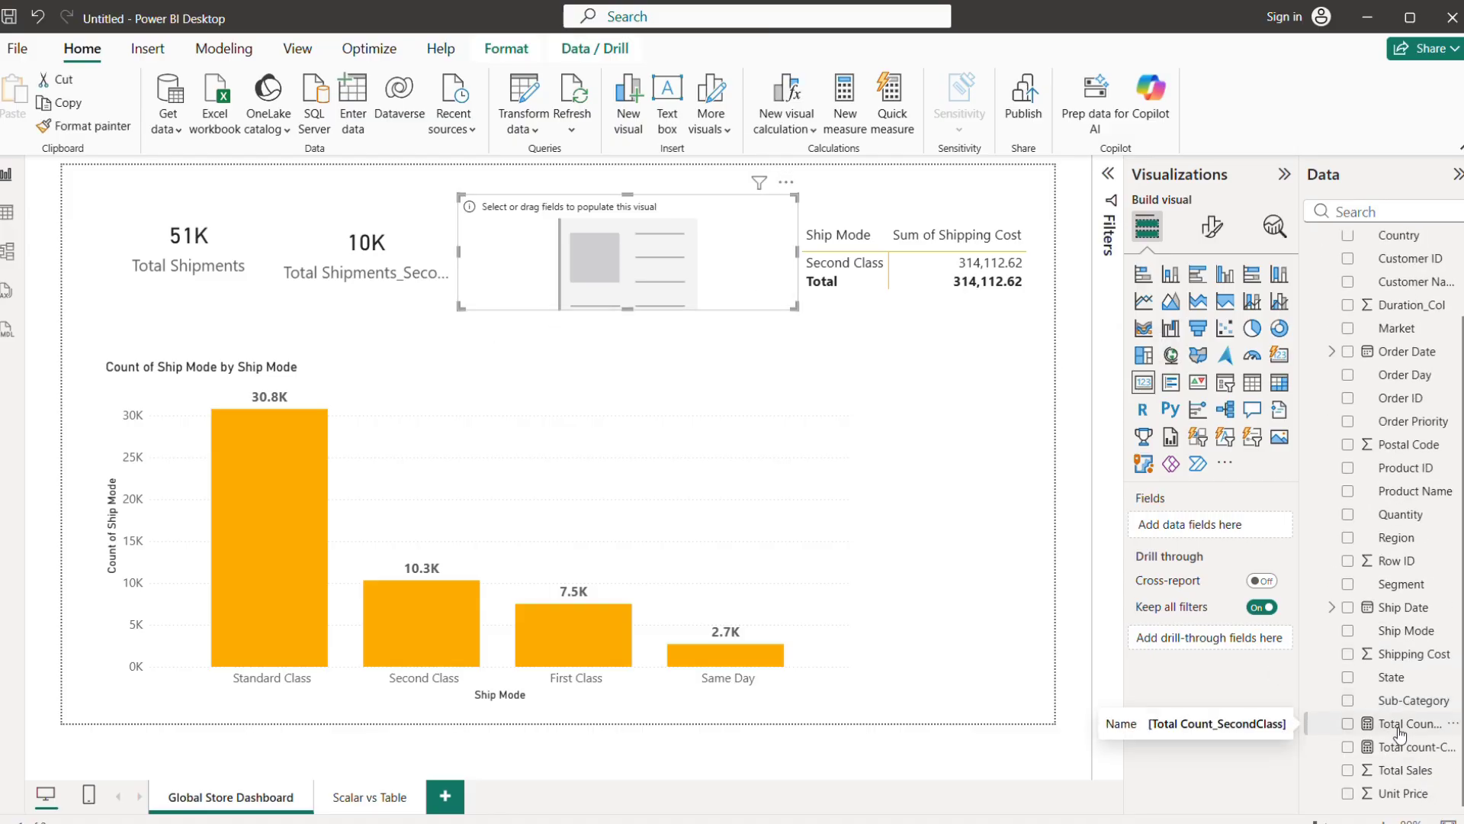
click(1348, 747)
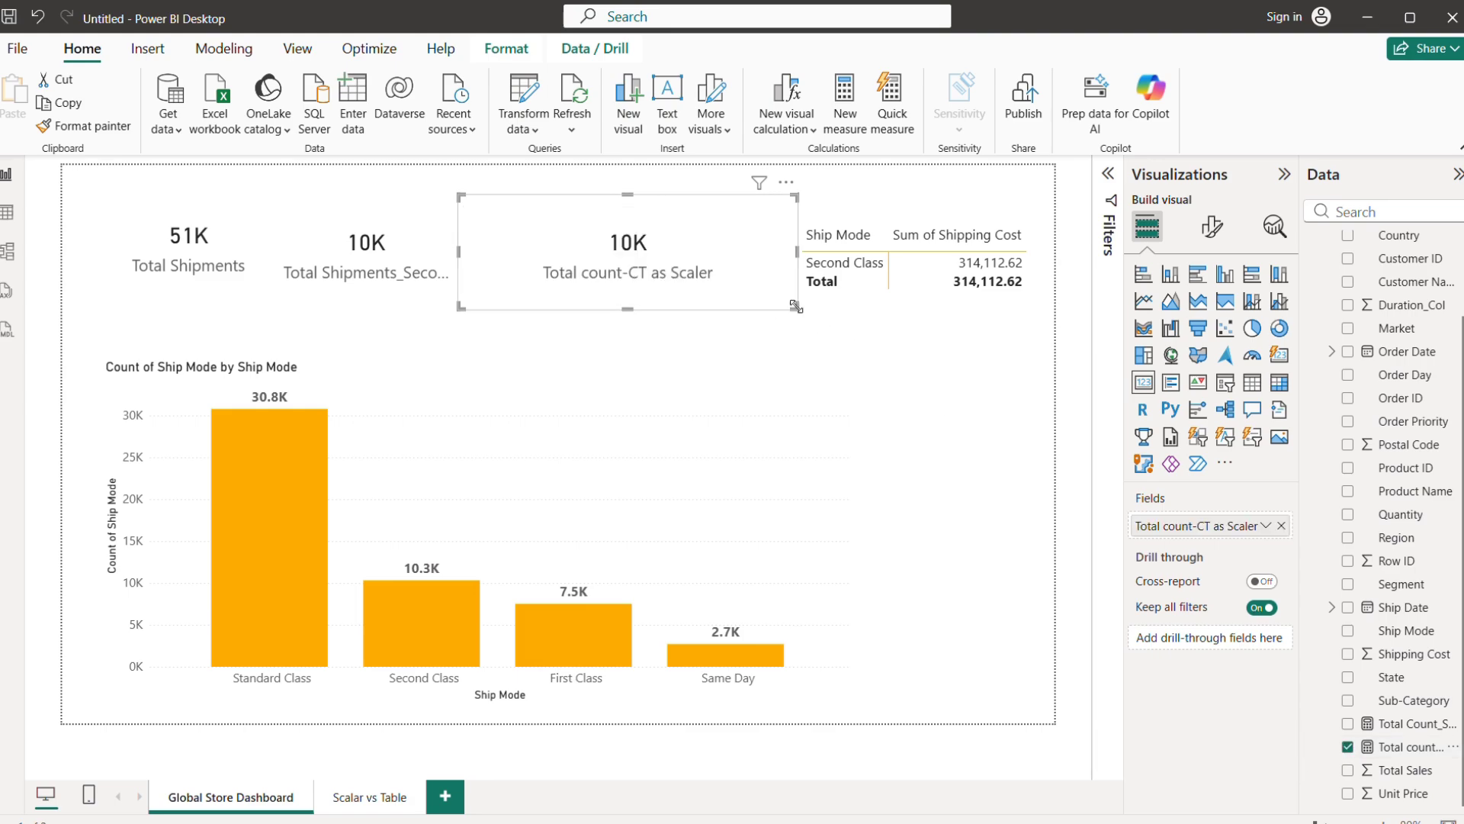
drag(784, 305, 682, 296)
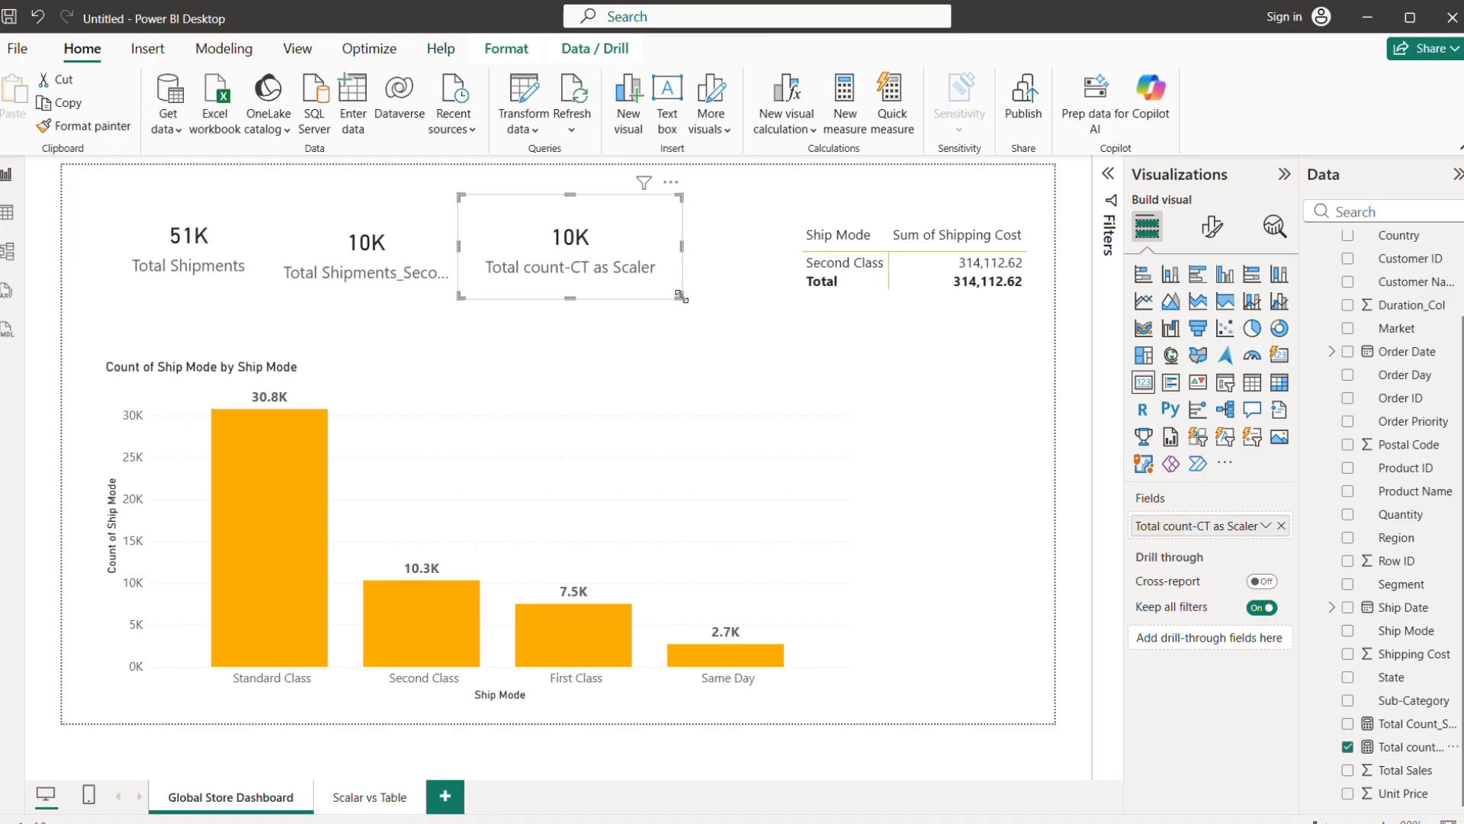